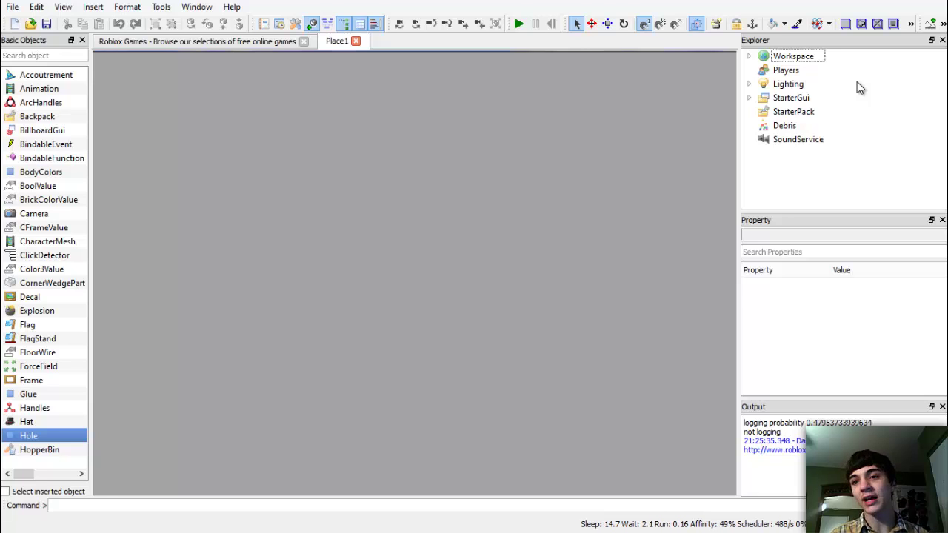
Expand StarterGui, 2DGame and Window in the object tree down to the enemies, platforms and powerups values
{"action": "left_click", "coordinate": [749, 98]}
{"action": "left_click", "coordinate": [763, 124]}
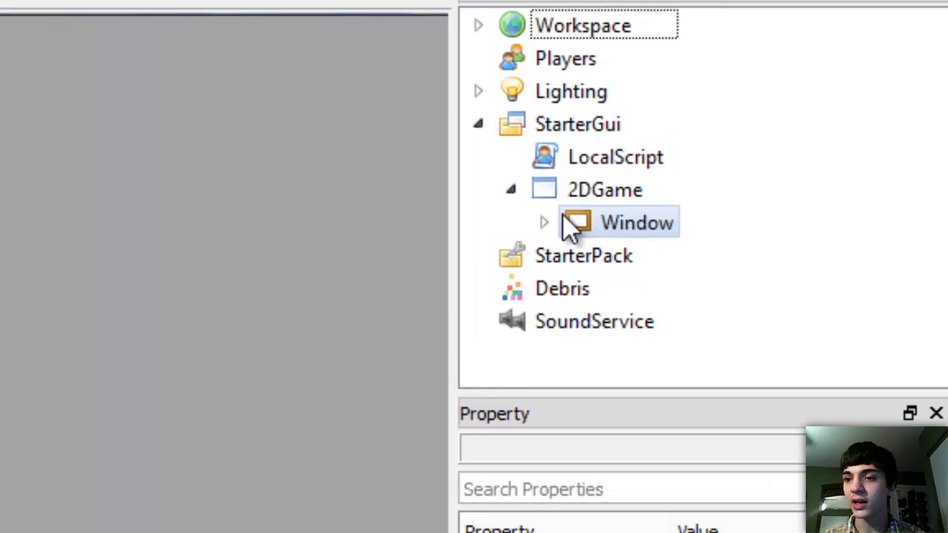
{"action": "left_click", "coordinate": [614, 198]}
{"action": "left_click", "coordinate": [652, 200]}
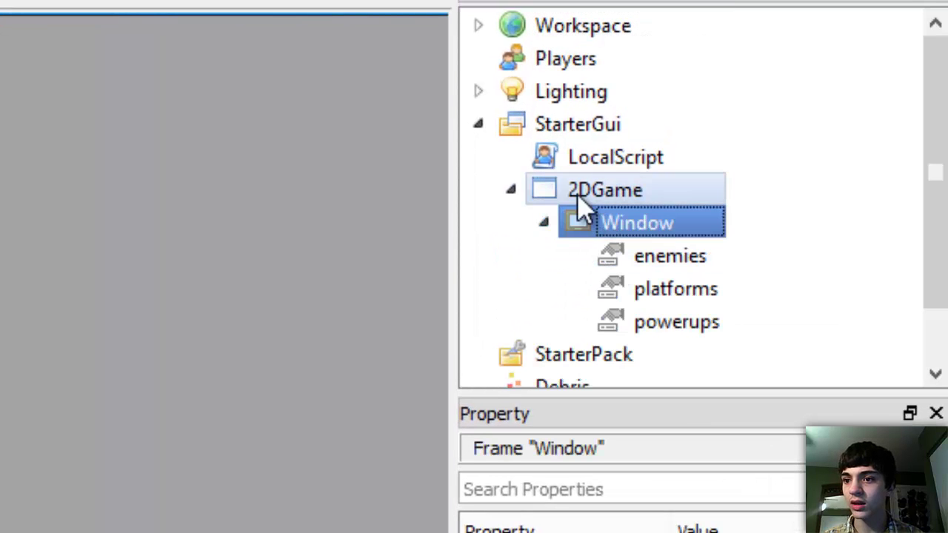
{"action": "left_click", "coordinate": [649, 322]}
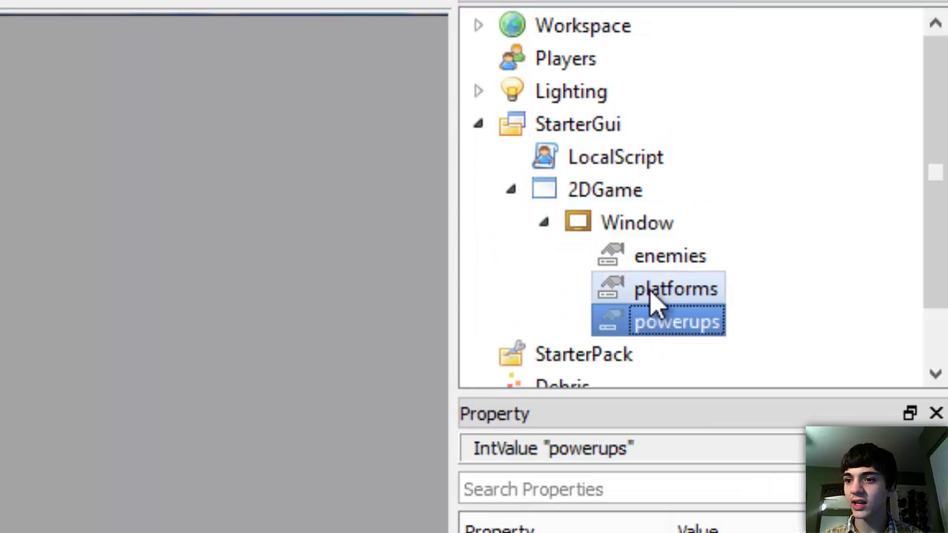
{"action": "left_click", "coordinate": [653, 296]}
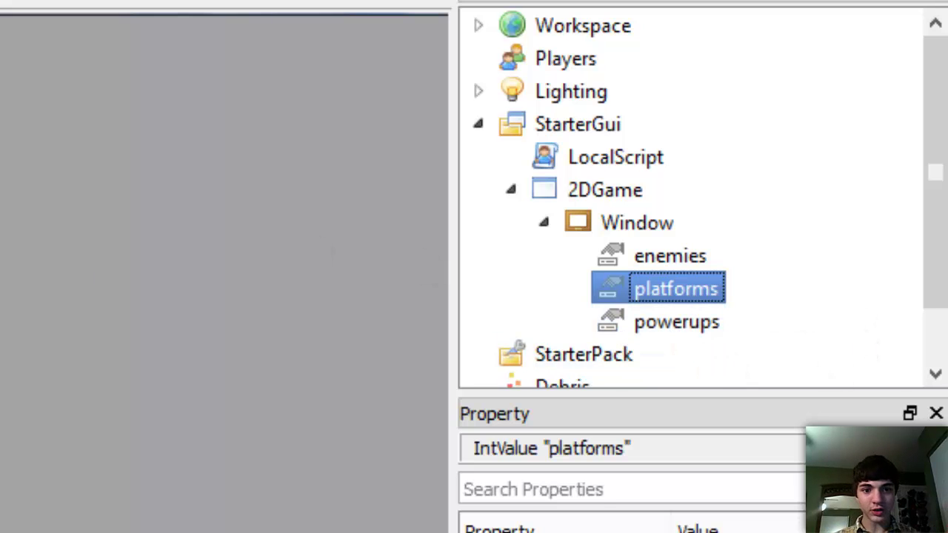
{"action": "left_click", "coordinate": [35, 521]}
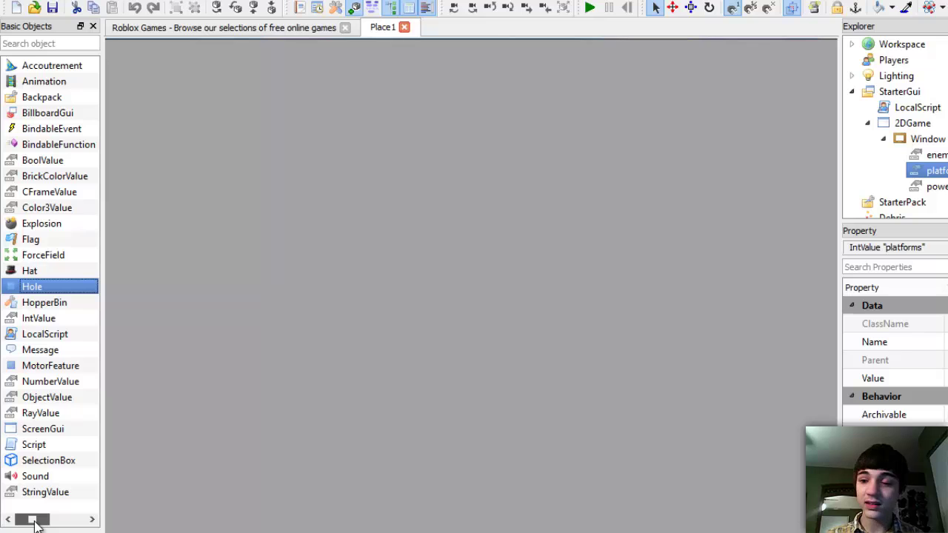
{"action": "mouse_move", "coordinate": [34, 522]}
{"action": "left_mouse_down"}
{"action": "mouse_move", "coordinate": [74, 523]}
{"action": "mouse_move", "coordinate": [25, 516]}
{"action": "left_mouse_up"}
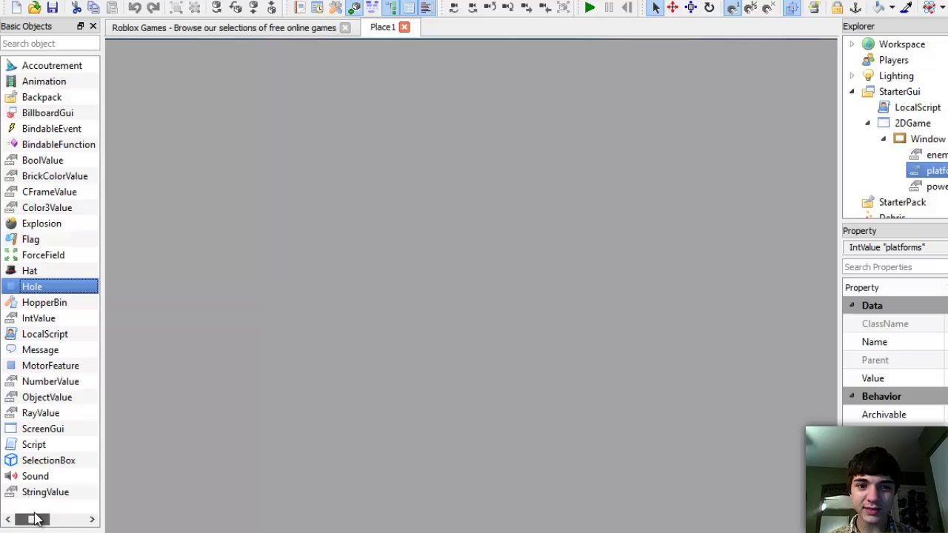
{"action": "mouse_move", "coordinate": [31, 522]}
{"action": "left_mouse_down"}
{"action": "mouse_move", "coordinate": [64, 520]}
{"action": "mouse_move", "coordinate": [26, 517]}
{"action": "left_mouse_up"}
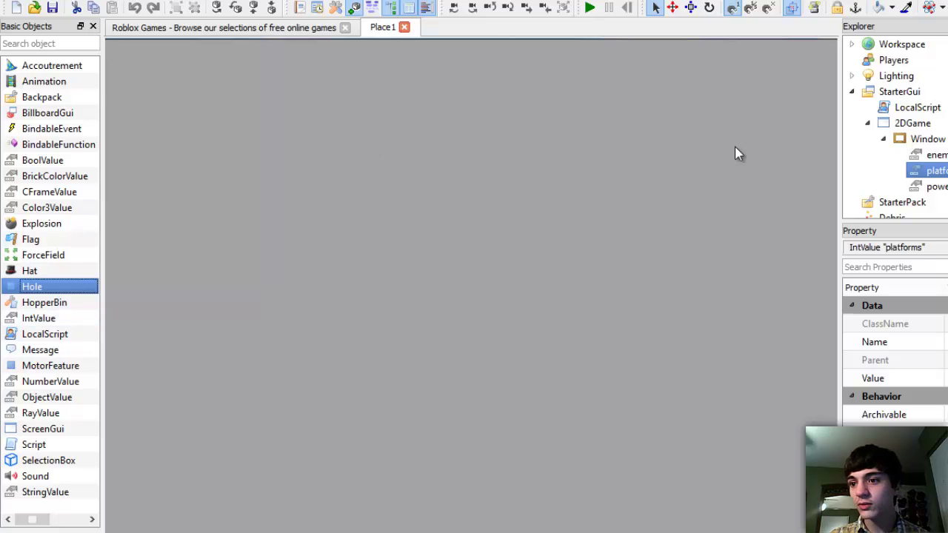
Delete the enemies, platforms and powerups IntValues from the Window frame
{"action": "left_click", "coordinate": [929, 155]}
{"action": "left_click", "coordinate": [937, 172], "text": "shift"}
{"action": "left_click", "coordinate": [937, 187], "text": "shift"}
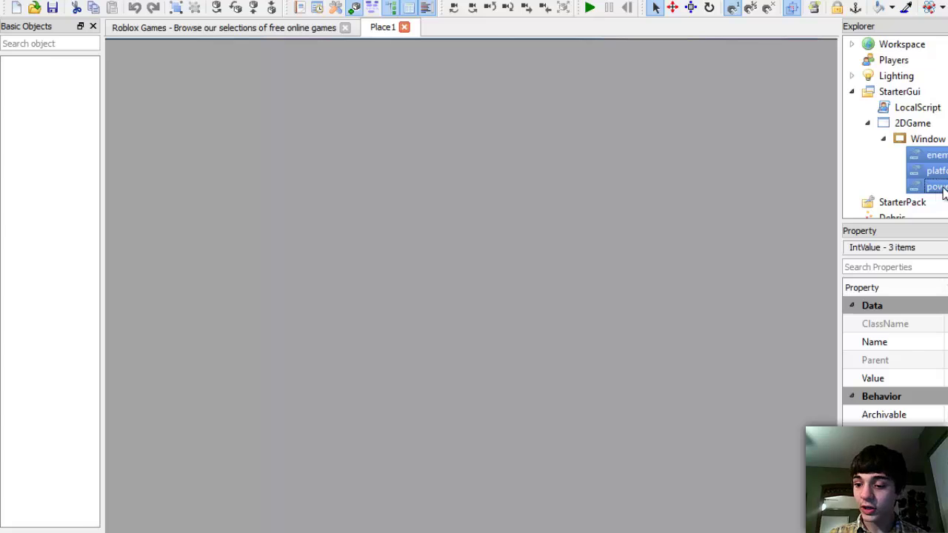
{"action": "key", "text": "Delete"}
Insert a ScreenGui object into the Window frame
{"action": "left_click", "coordinate": [922, 139]}
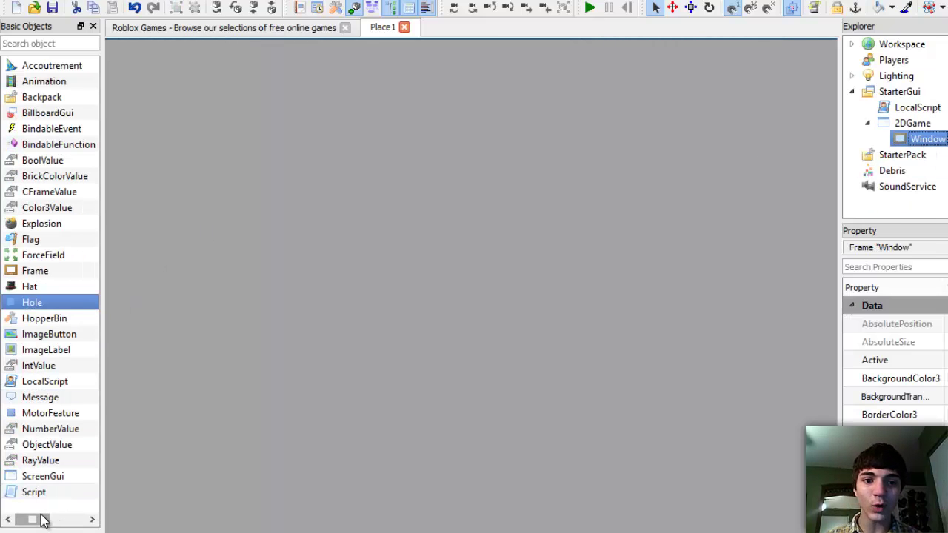
{"action": "left_click_drag", "start_coordinate": [42, 521], "coordinate": [68, 522]}
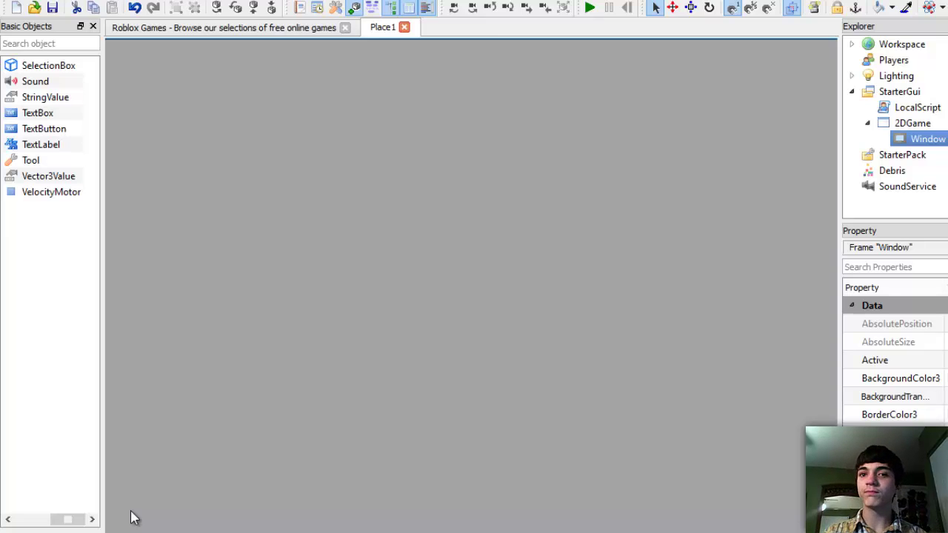
{"action": "left_click_drag", "start_coordinate": [68, 520], "coordinate": [55, 518]}
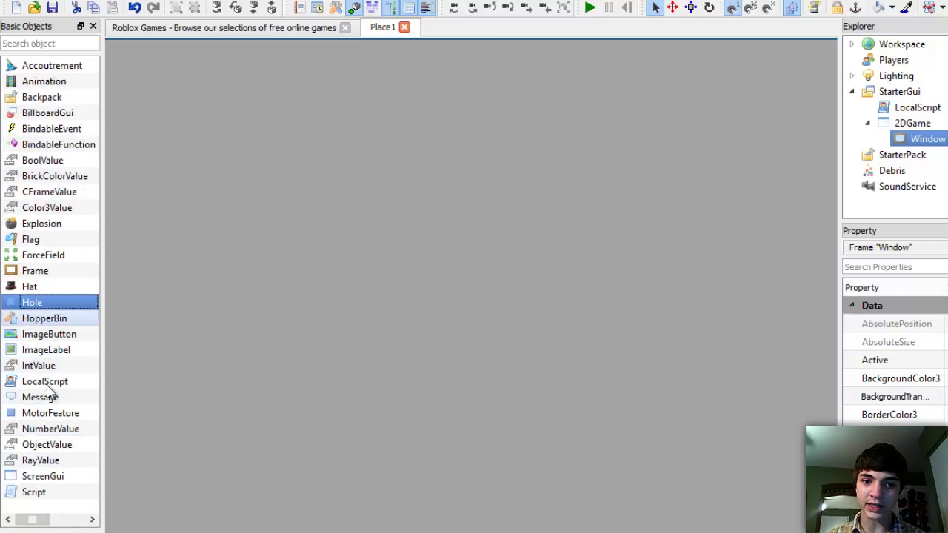
{"action": "left_click", "coordinate": [34, 479]}
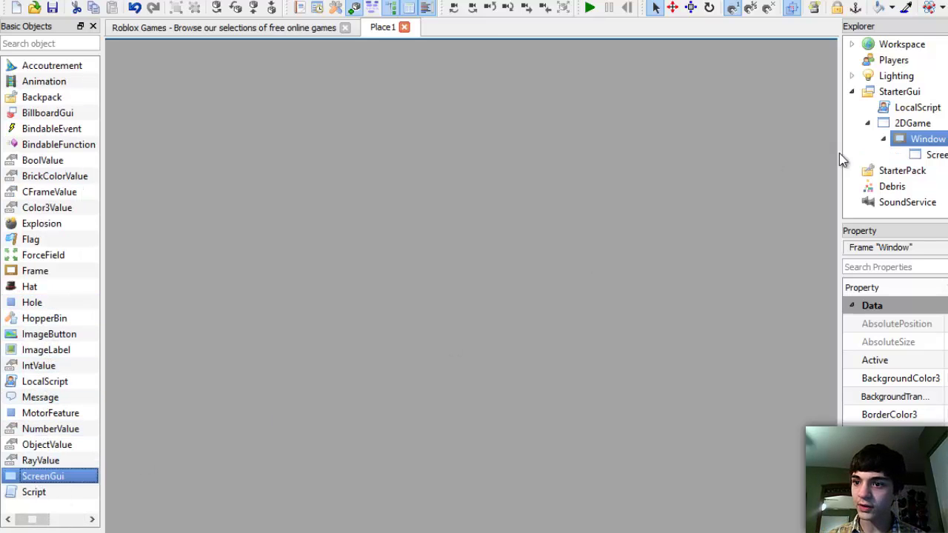
Duplicate the new ScreenGui twice so that the Window frame holds three of them
{"action": "left_click", "coordinate": [919, 155]}
{"action": "key", "text": "ctrl+d"}
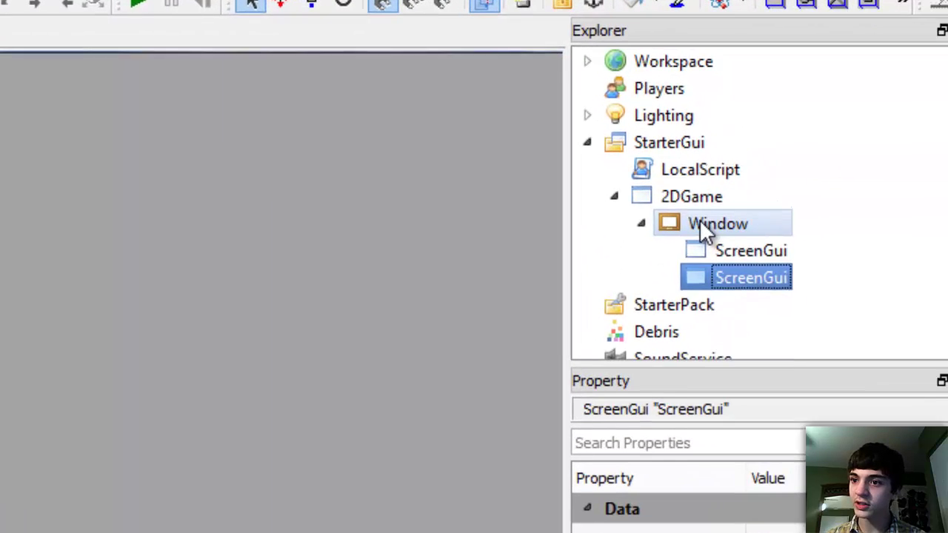
{"action": "key", "text": "ctrl+shift+v"}
{"action": "left_click_drag", "start_coordinate": [684, 333], "coordinate": [662, 252]}
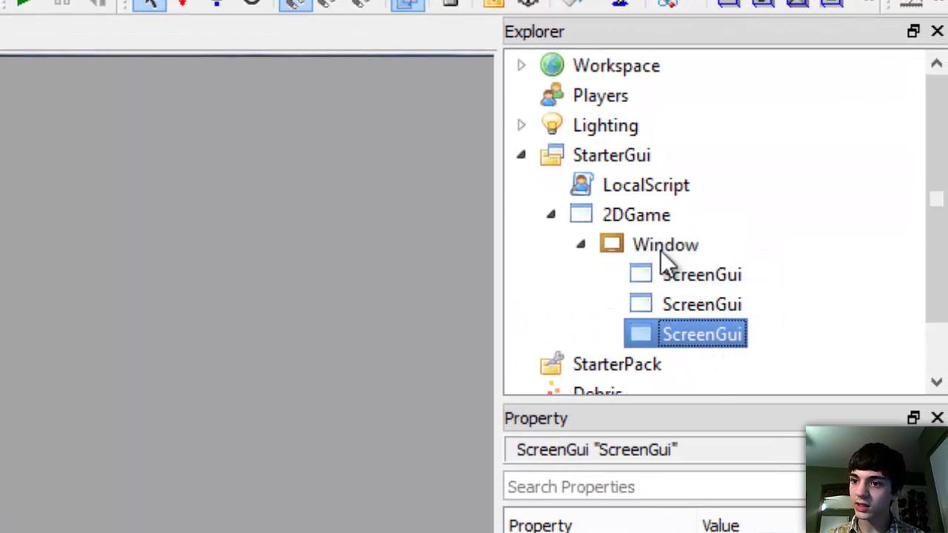
{"action": "left_click", "coordinate": [664, 250]}
Rename the first ScreenGui under Window as enemies
{"action": "left_click", "coordinate": [681, 279]}
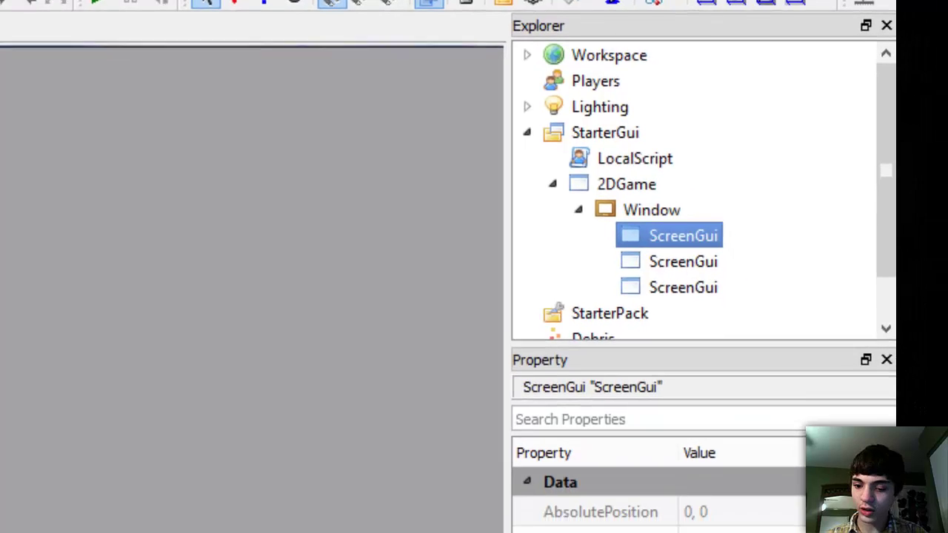
{"action": "left_click", "coordinate": [717, 470]}
{"action": "type", "text": "enem"}
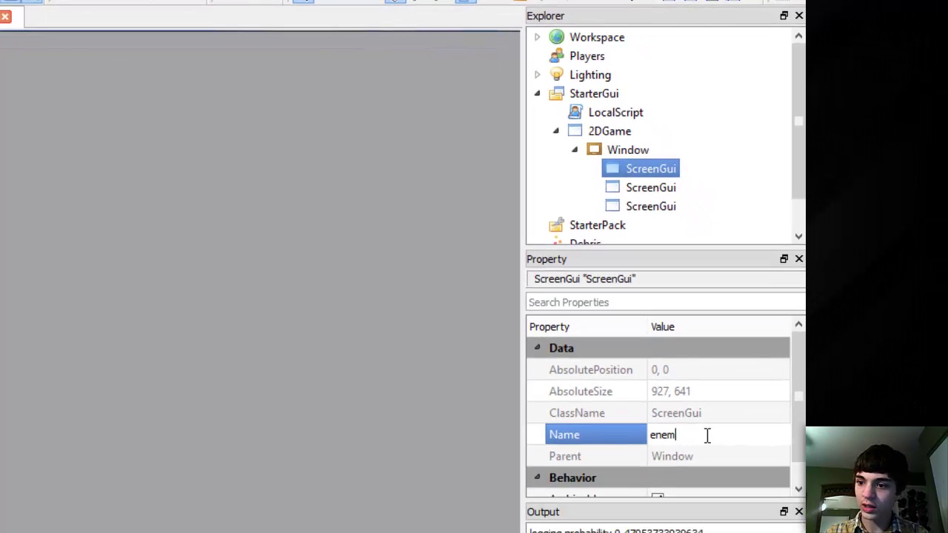
{"action": "type", "text": "eies"}
{"action": "key", "text": "Return"}
Rename the second ScreenGui under Window as platforms
{"action": "left_click", "coordinate": [646, 191]}
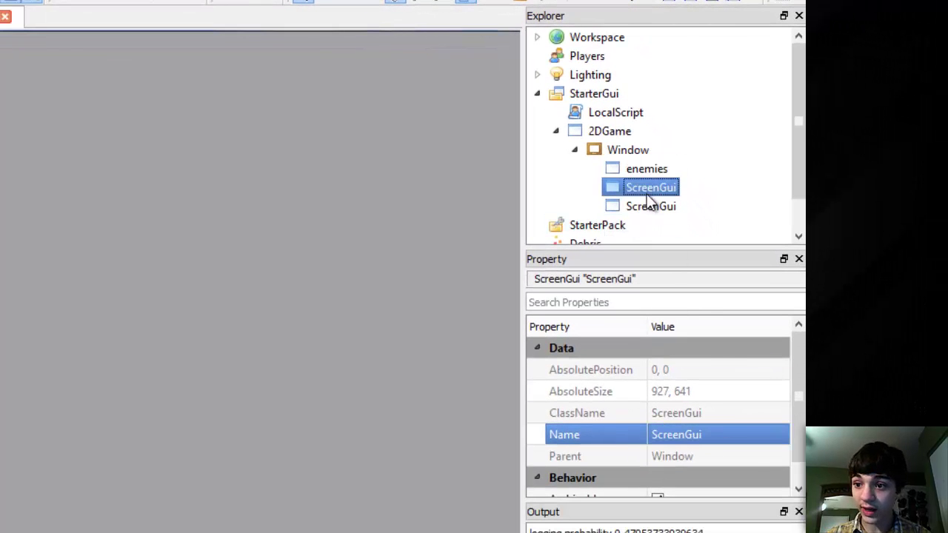
{"action": "left_click", "coordinate": [720, 436]}
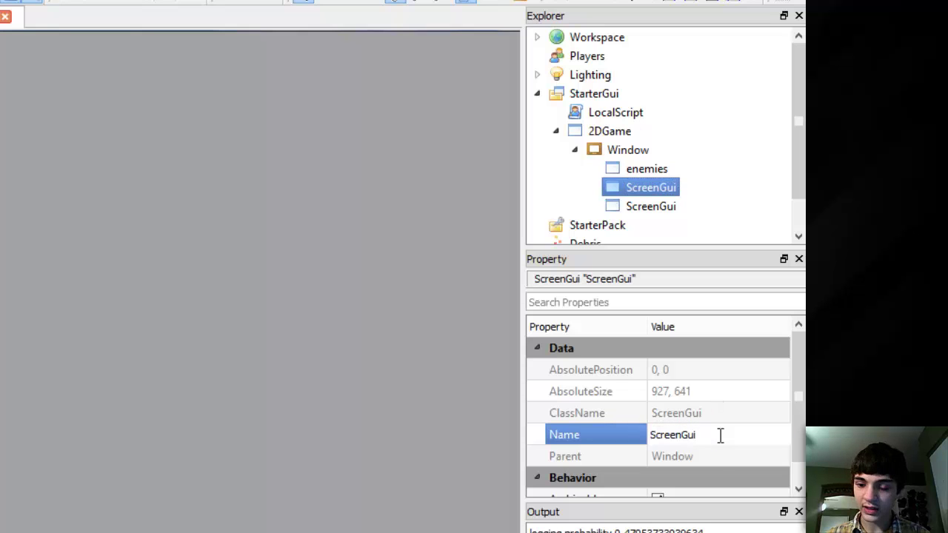
{"action": "double_click", "coordinate": [720, 435]}
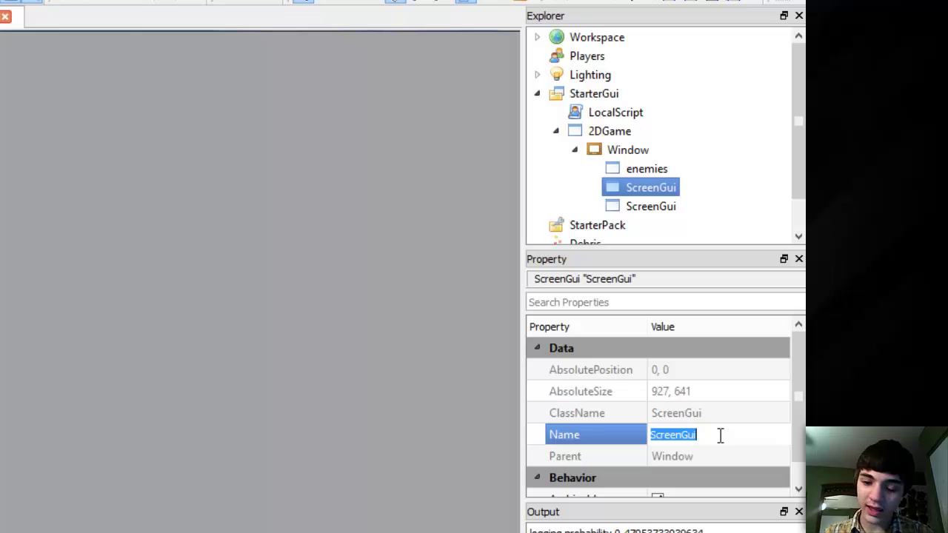
{"action": "type", "text": "platforms"}
{"action": "key", "text": "Return"}
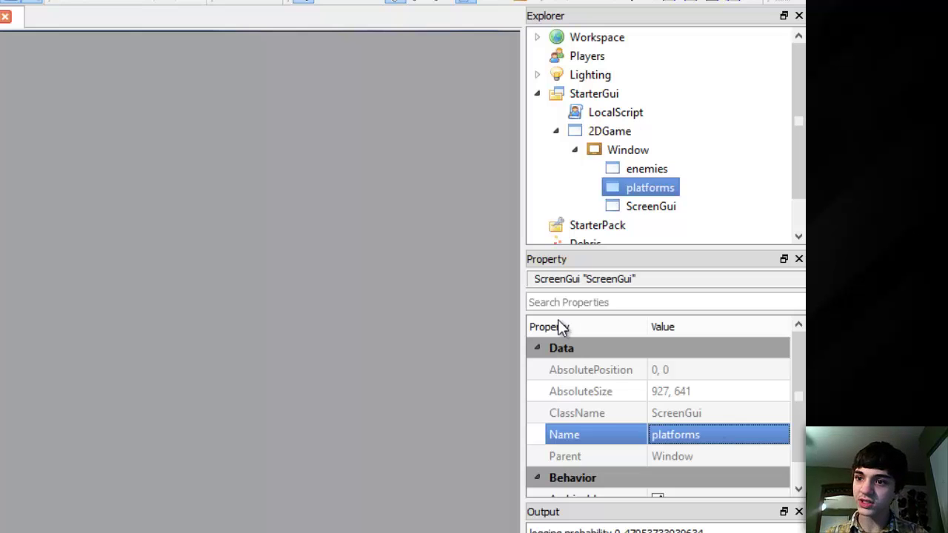
Rename the last remaining ScreenGui under Window as powerups
{"action": "left_click", "coordinate": [646, 206]}
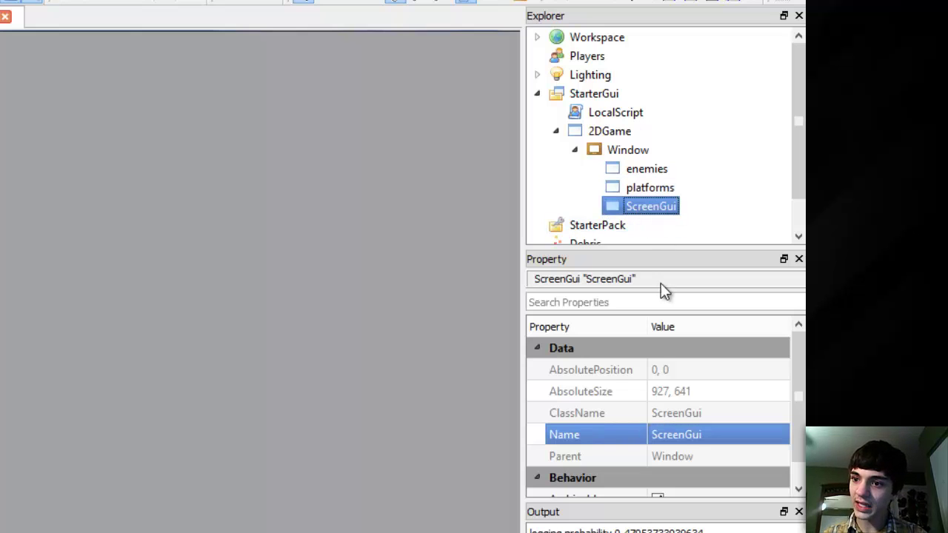
{"action": "double_click", "coordinate": [713, 443]}
{"action": "type", "text": "powerf"}
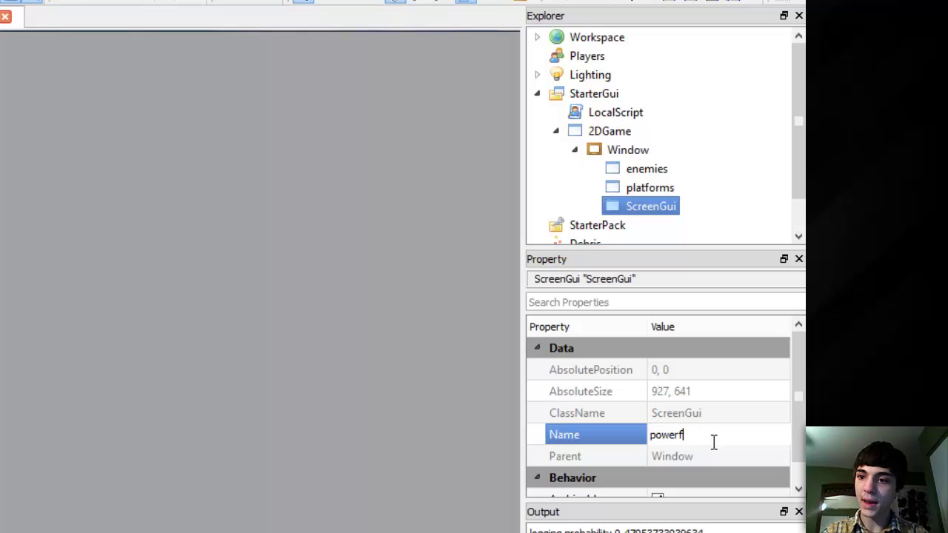
{"action": "type", "text": "ps"}
{"action": "key", "text": "Return"}
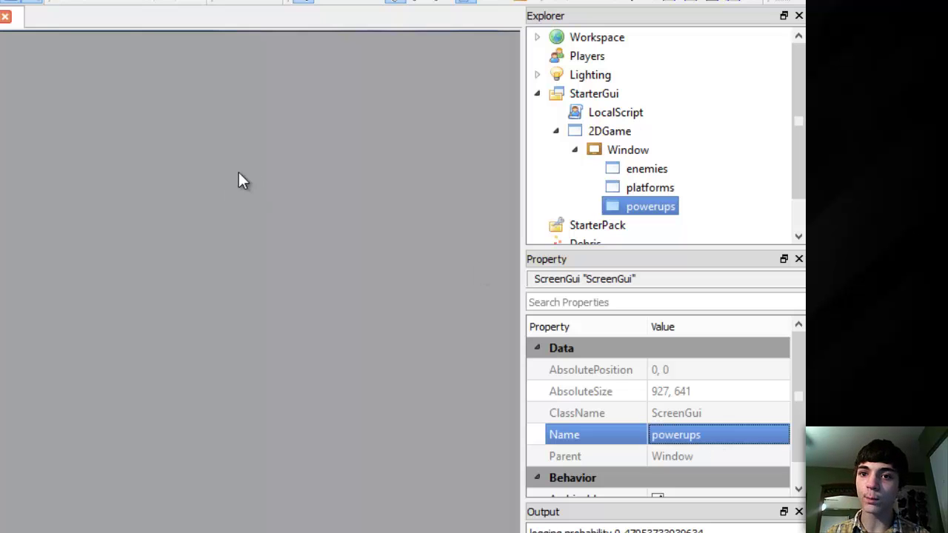
Add a TextLabel to the platforms ScreenGui and rename it Floor
{"action": "left_click", "coordinate": [226, 148]}
{"action": "left_click", "coordinate": [649, 189]}
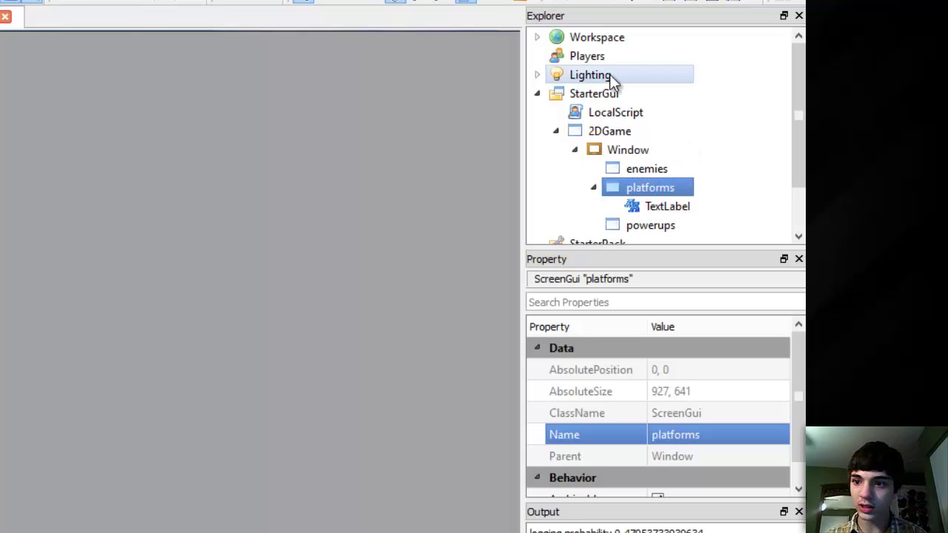
{"action": "left_click", "coordinate": [690, 206]}
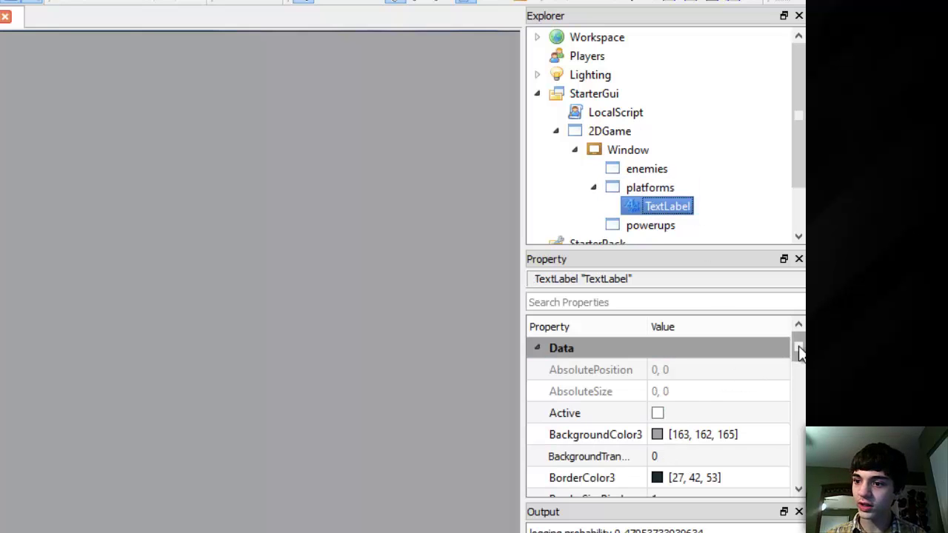
{"action": "left_click_drag", "start_coordinate": [798, 353], "coordinate": [798, 370]}
{"action": "left_click", "coordinate": [722, 435]}
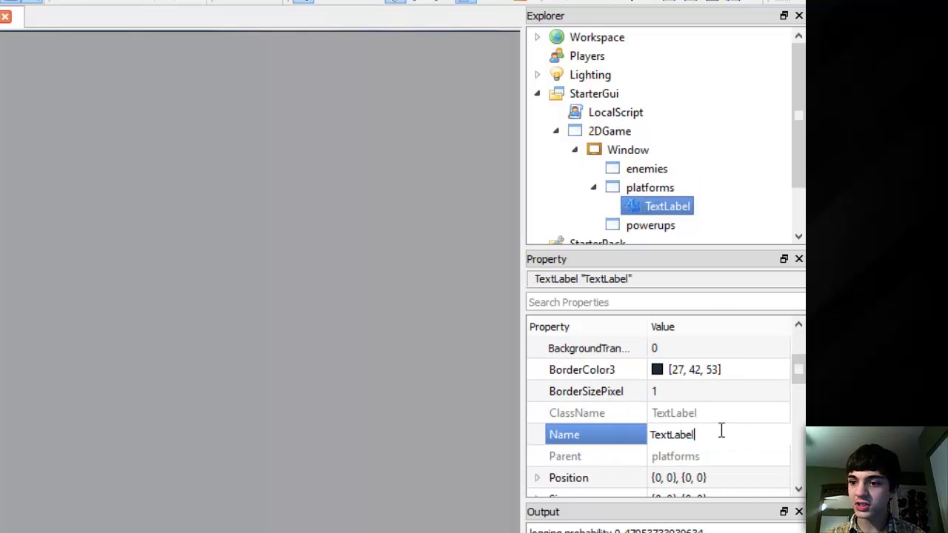
{"action": "double_click", "coordinate": [723, 428]}
{"action": "type", "text": "Floor"}
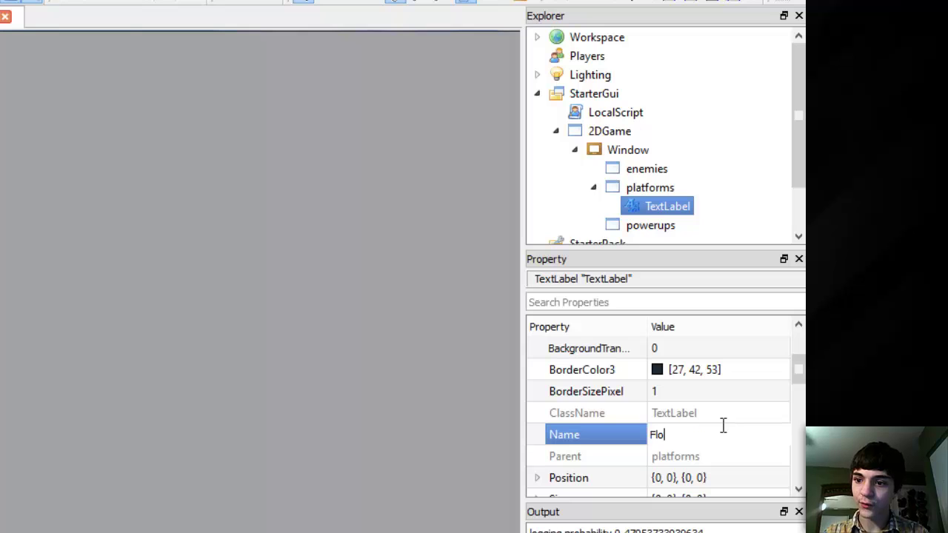
{"action": "key", "text": "Return"}
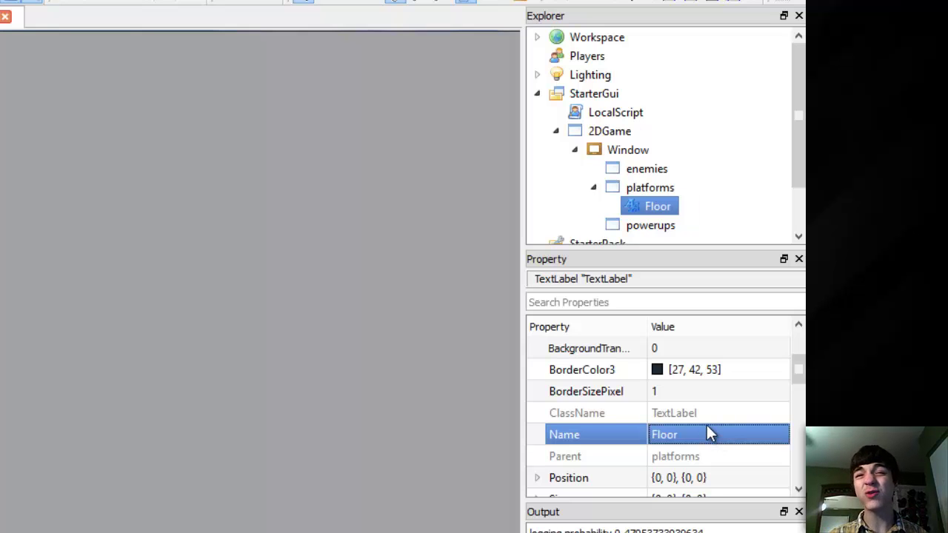
{"action": "left_click_drag", "start_coordinate": [797, 372], "coordinate": [800, 381]}
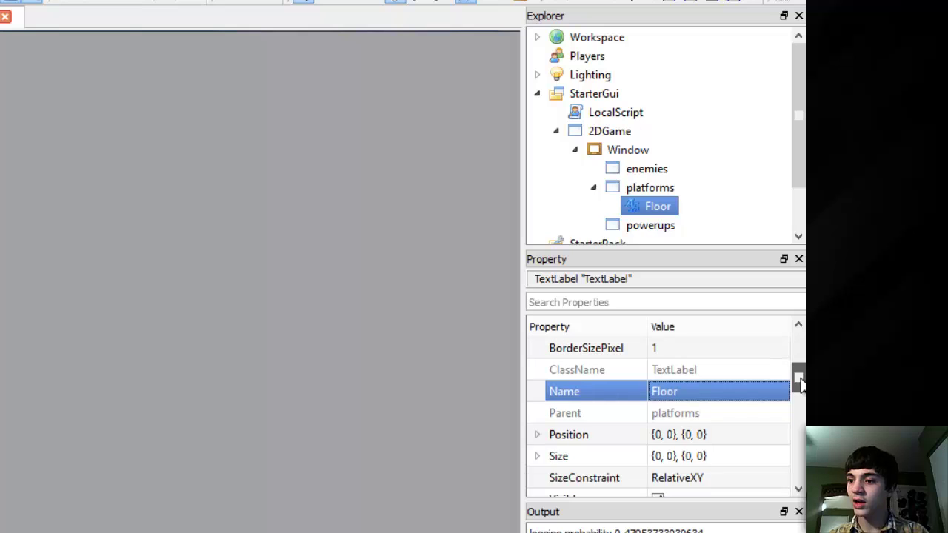
{"action": "left_click", "coordinate": [673, 431]}
{"action": "left_click", "coordinate": [664, 431]}
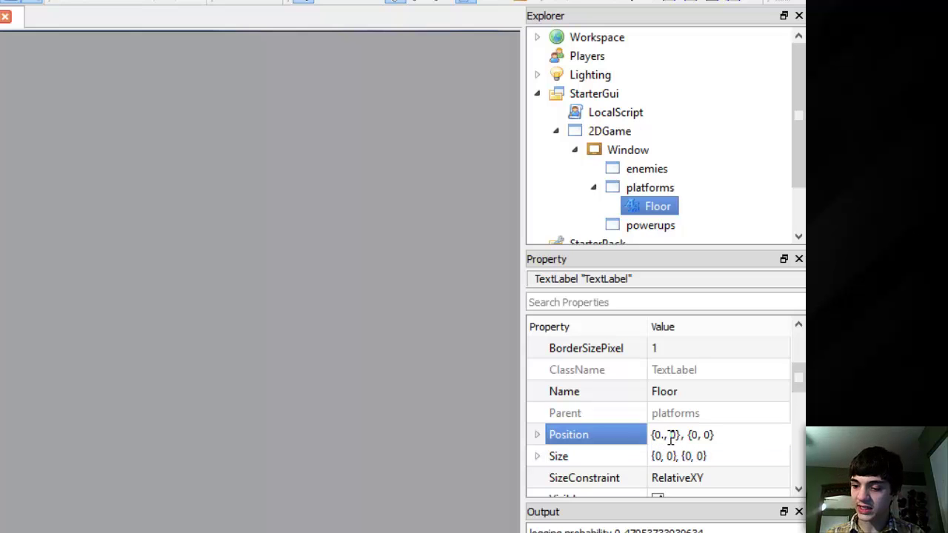
{"action": "key", "text": "BackSpace"}
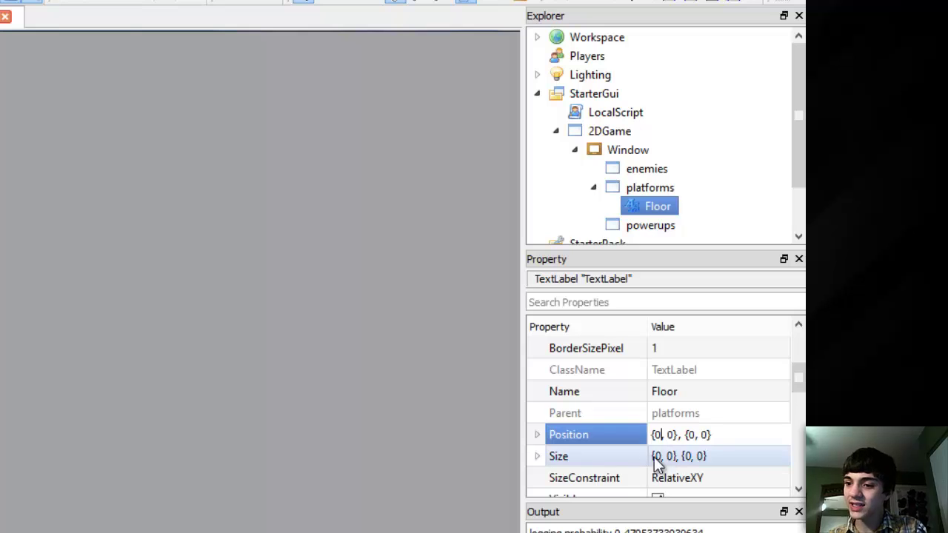
{"action": "left_click", "coordinate": [655, 463]}
{"action": "left_click", "coordinate": [664, 459]}
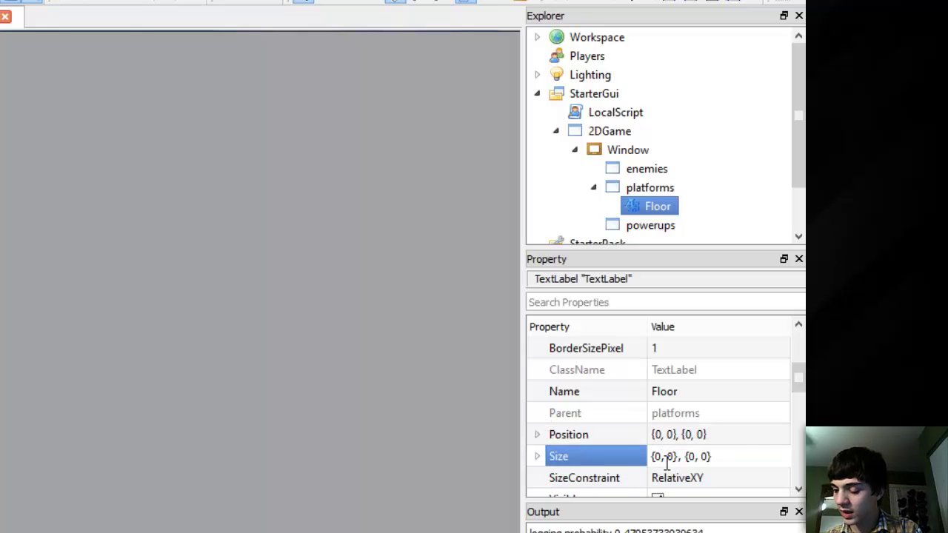
Set the Floor label's Position to {0, 0}, {0.95, 0}
{"action": "left_click", "coordinate": [663, 437]}
{"action": "left_click", "coordinate": [665, 435]}
{"action": "type", "text": "."}
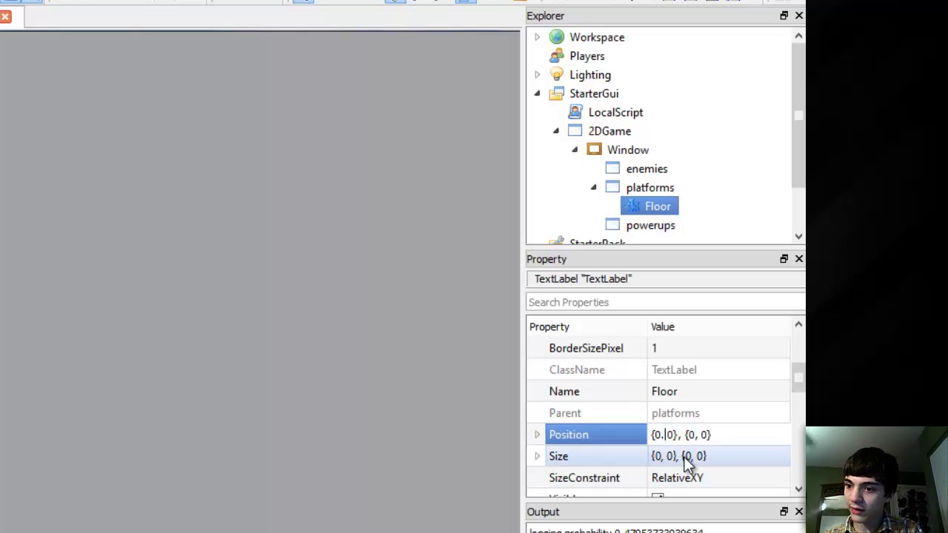
{"action": "type", "text": "95,"}
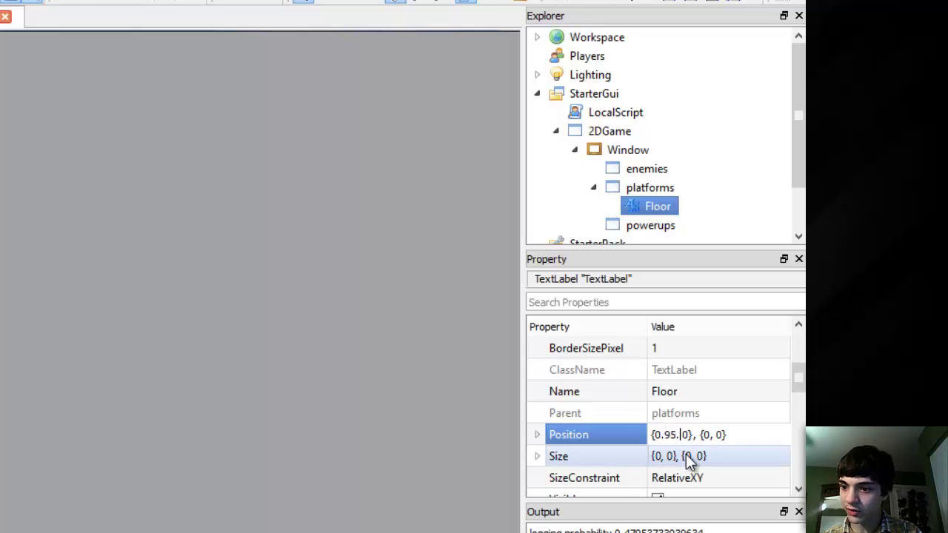
{"action": "key", "text": "BackSpace"}
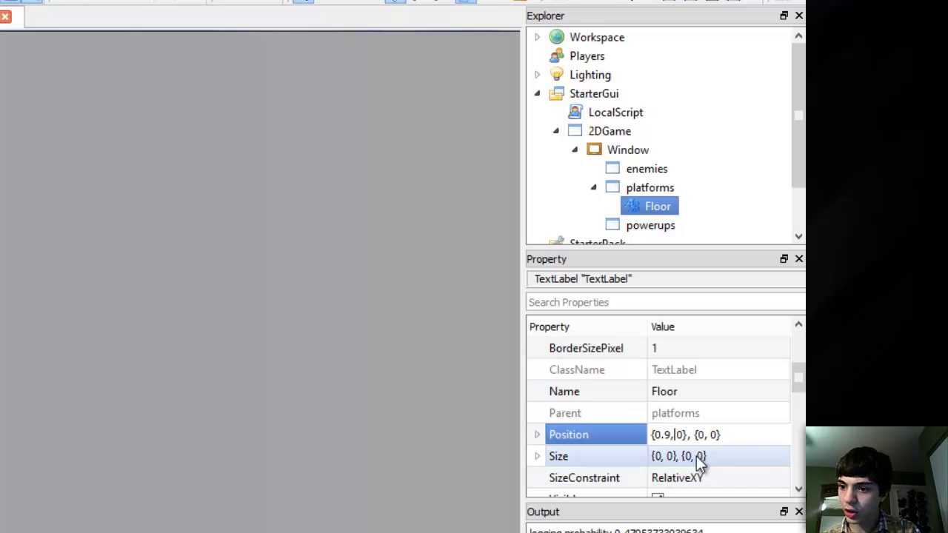
{"action": "key", "text": "BackSpace"}
{"action": "key", "text": "BackSpace"}
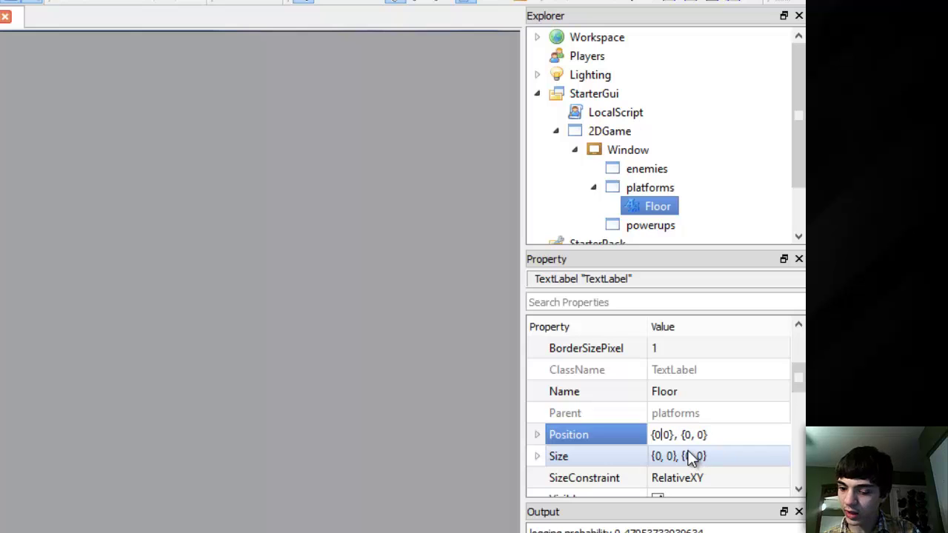
{"action": "key", "text": "Return"}
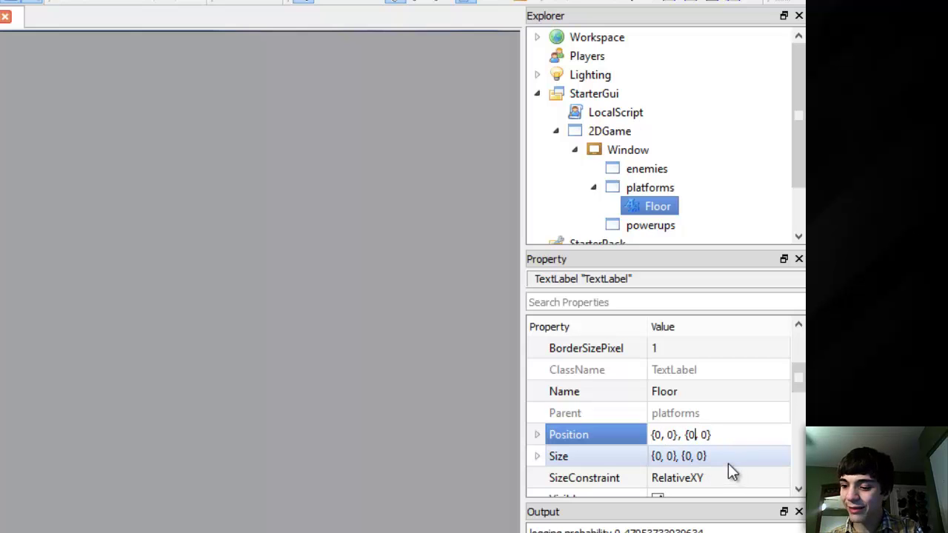
{"action": "type", "text": ".95"}
{"action": "key", "text": "Return"}
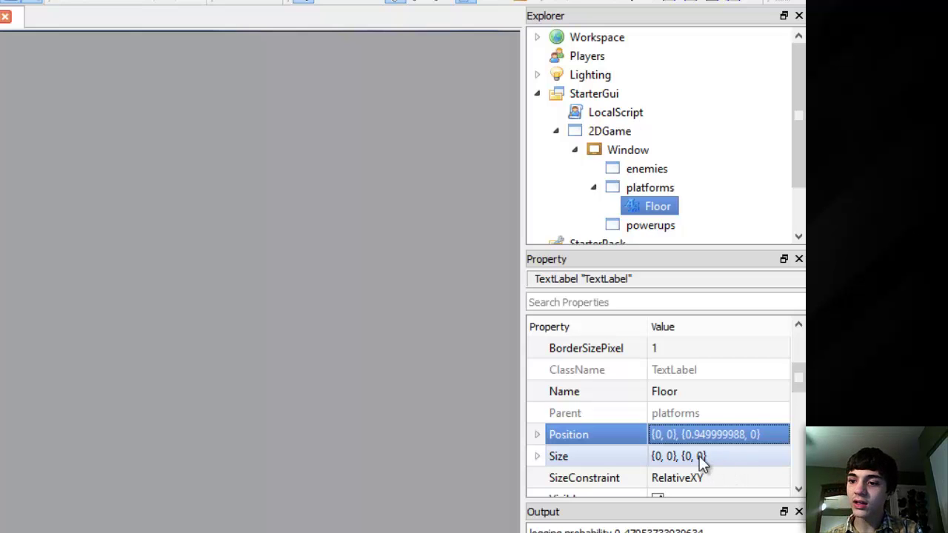
Set the Floor label's Size to {1, 0}, {0.05, 0}
{"action": "left_click", "coordinate": [700, 456]}
{"action": "left_click", "coordinate": [661, 457]}
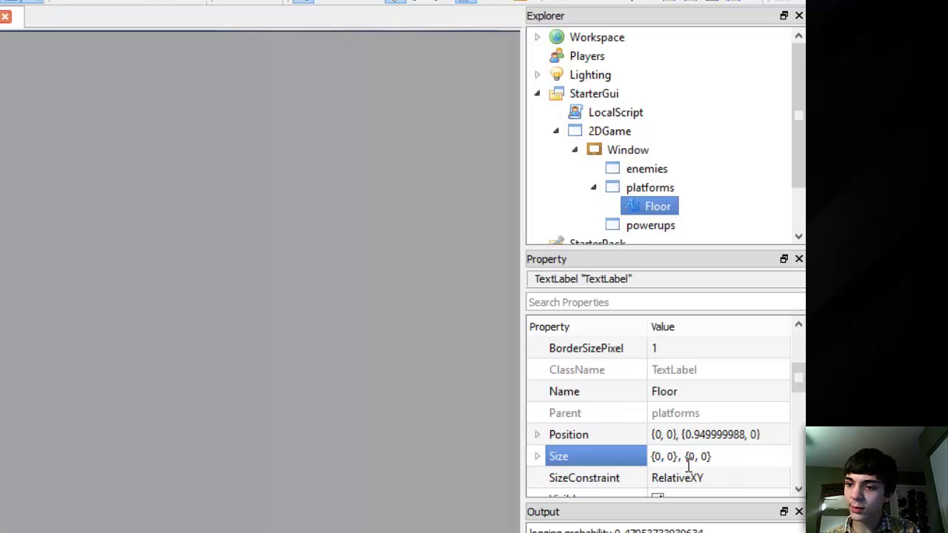
{"action": "key", "text": "BackSpace"}
{"action": "type", "text": "1"}
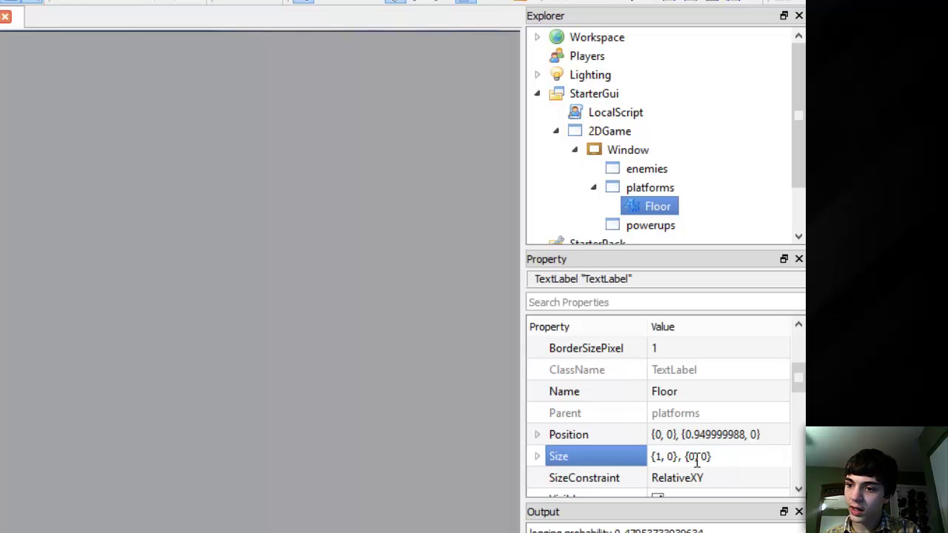
{"action": "type", "text": ".05"}
{"action": "key", "text": "Return"}
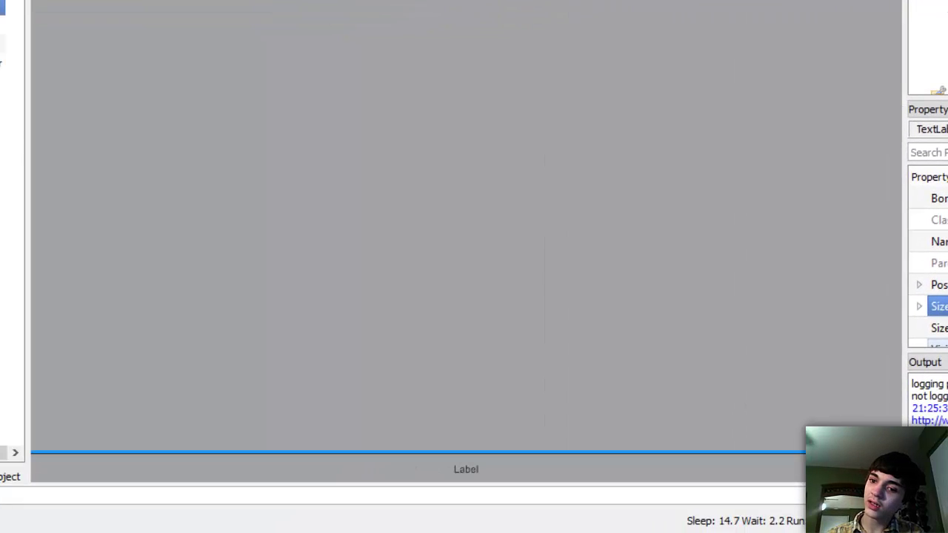
Try to set the Floor label's TextTransparency to 2
{"action": "scroll", "coordinate": [928, 267], "scroll_direction": "up", "scroll_amount": 3}
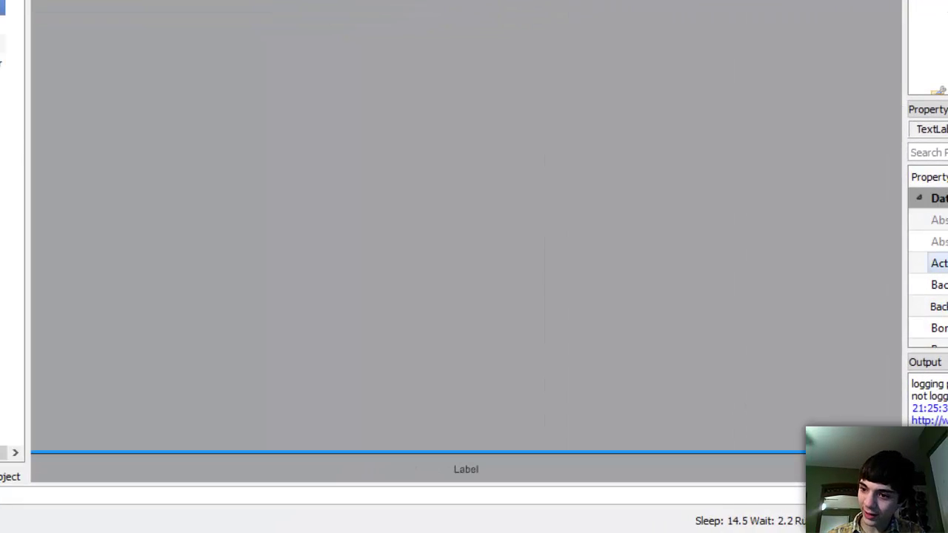
{"action": "left_click", "coordinate": [937, 285]}
{"action": "scroll", "coordinate": [929, 282], "scroll_direction": "down", "scroll_amount": 5}
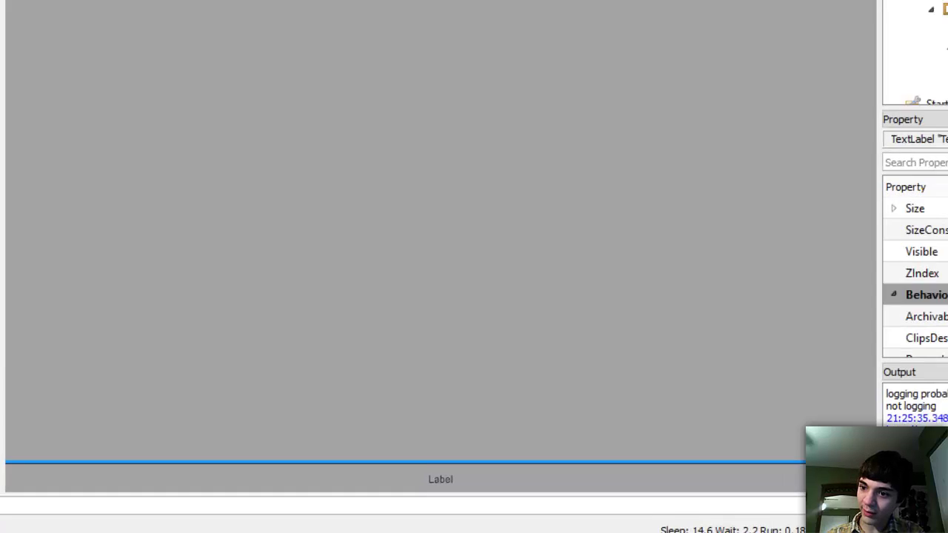
{"action": "scroll", "coordinate": [768, 415], "scroll_direction": "down", "scroll_amount": 10}
{"action": "left_click", "coordinate": [768, 478]}
{"action": "type", "text": "2"}
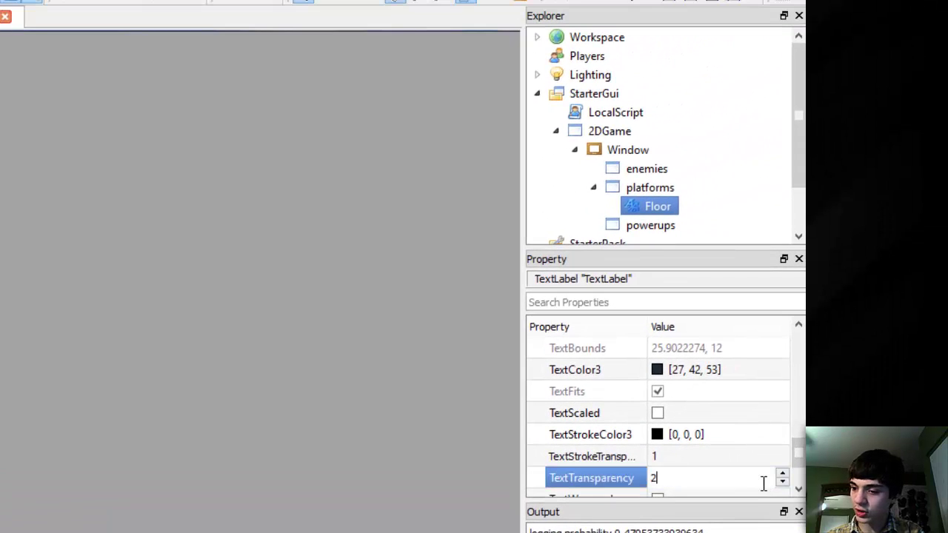
{"action": "key", "text": "Return"}
Clear the Floor label's Text property so that it holds no caption
{"action": "scroll", "coordinate": [791, 442], "scroll_direction": "up", "scroll_amount": 2}
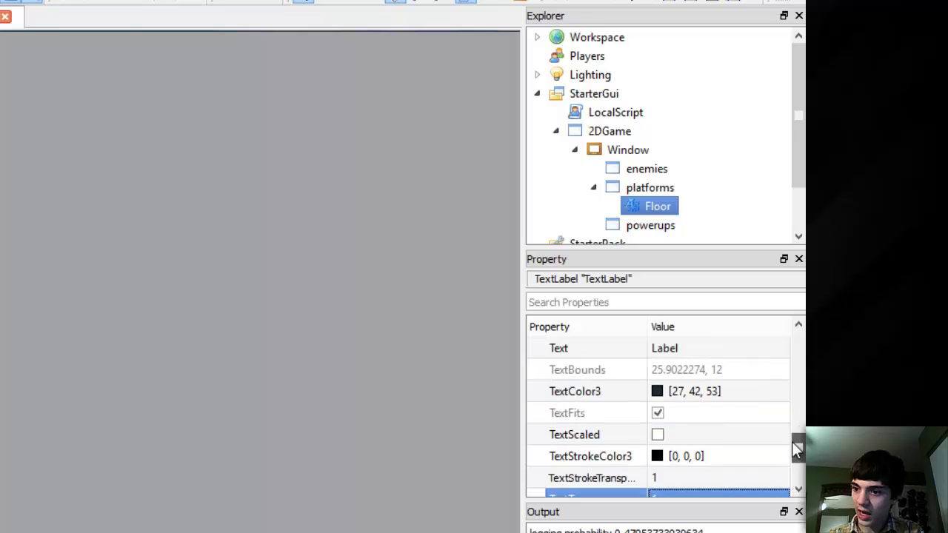
{"action": "left_click", "coordinate": [753, 409]}
{"action": "key", "text": "BackSpace"}
{"action": "key", "text": "Return"}
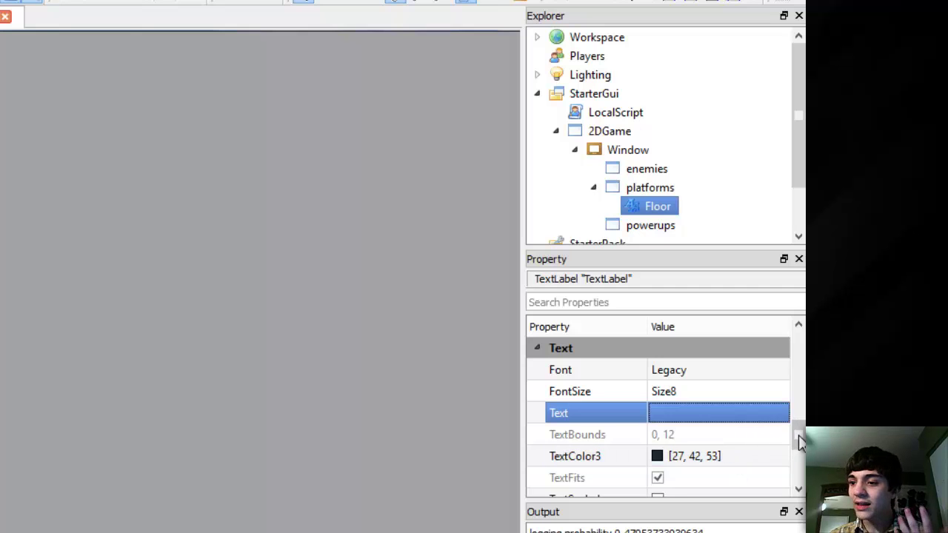
Set the Floor label's BackgroundColor3 to the dark green basic color, 0, 85, 0
{"action": "left_click_drag", "start_coordinate": [798, 435], "coordinate": [786, 357]}
{"action": "left_click", "coordinate": [741, 412]}
{"action": "left_click", "coordinate": [780, 413]}
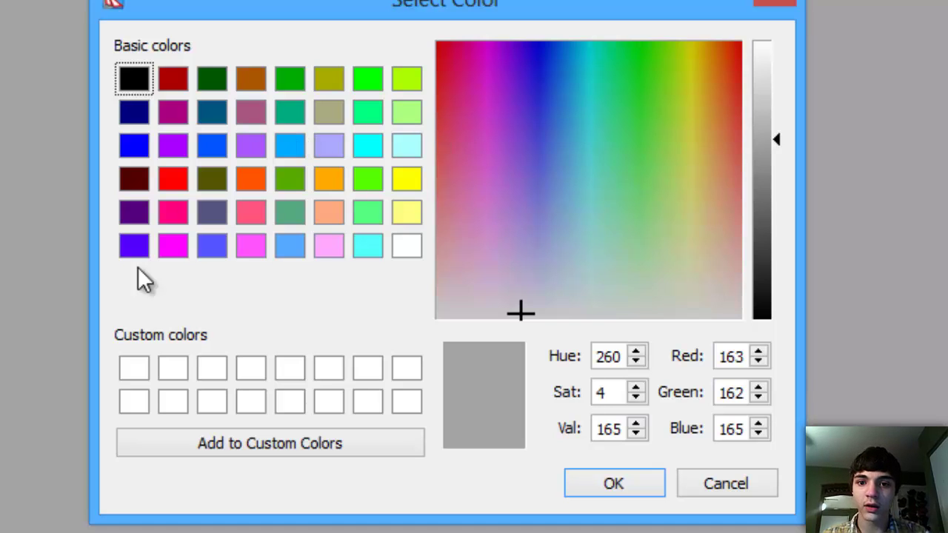
{"action": "left_click", "coordinate": [213, 80]}
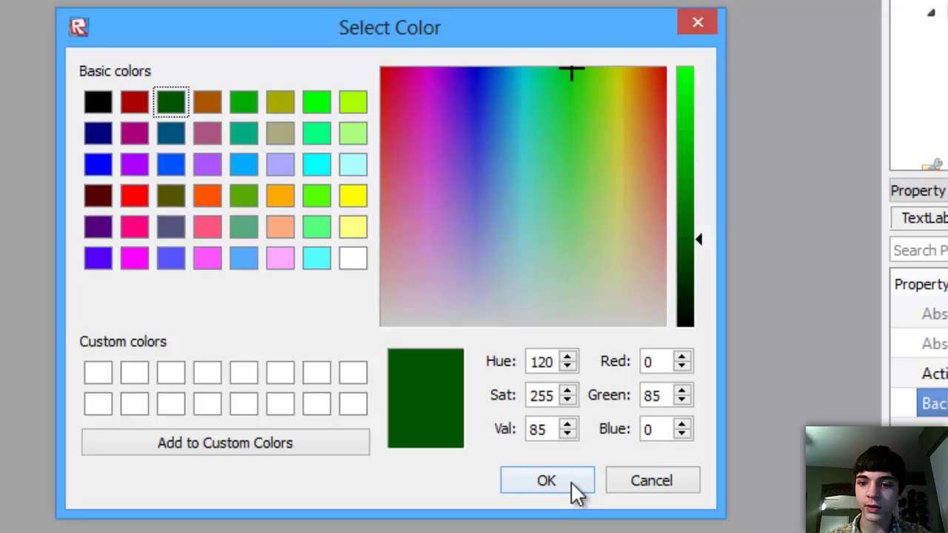
{"action": "left_click", "coordinate": [638, 485]}
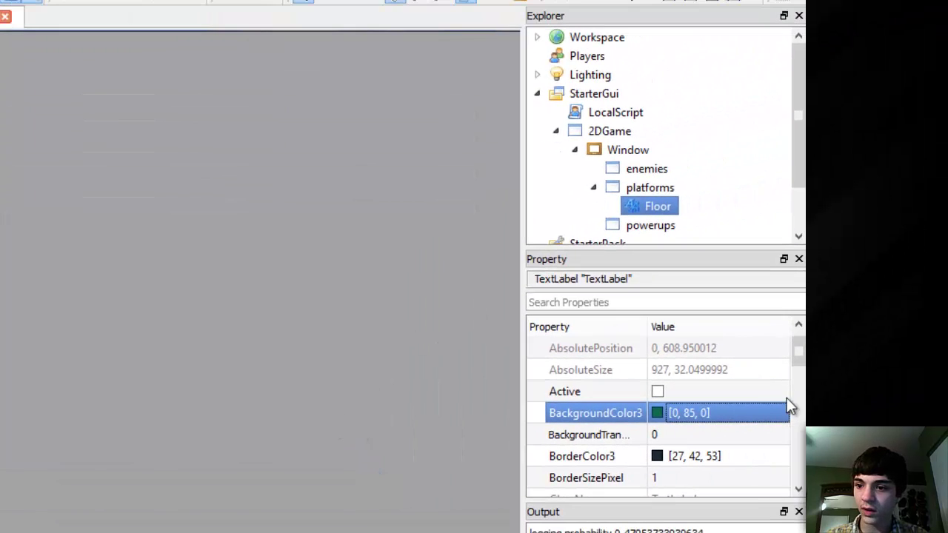
Try a ZIndex of 2 on the Floor label and revert it to 1
{"action": "left_click_drag", "start_coordinate": [800, 364], "coordinate": [800, 426]}
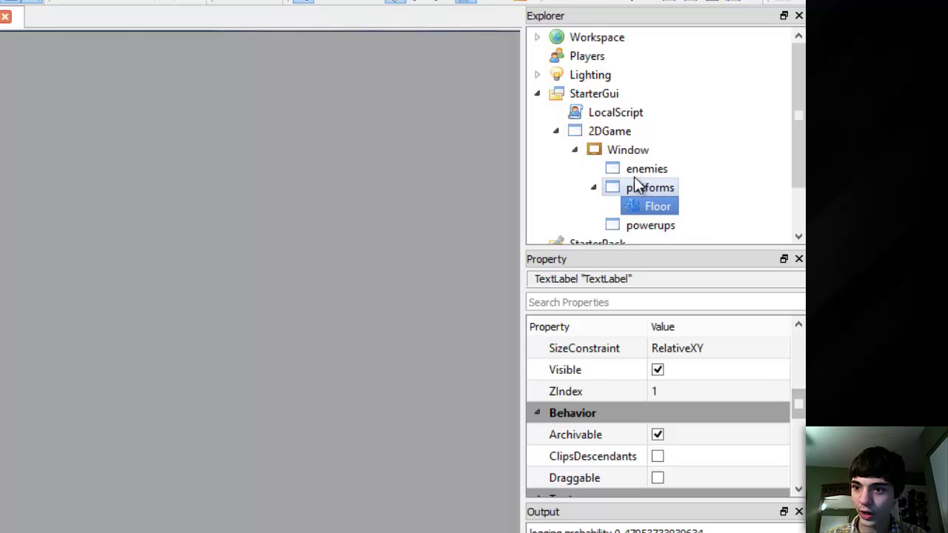
{"action": "left_click", "coordinate": [631, 150]}
{"action": "left_click", "coordinate": [654, 208]}
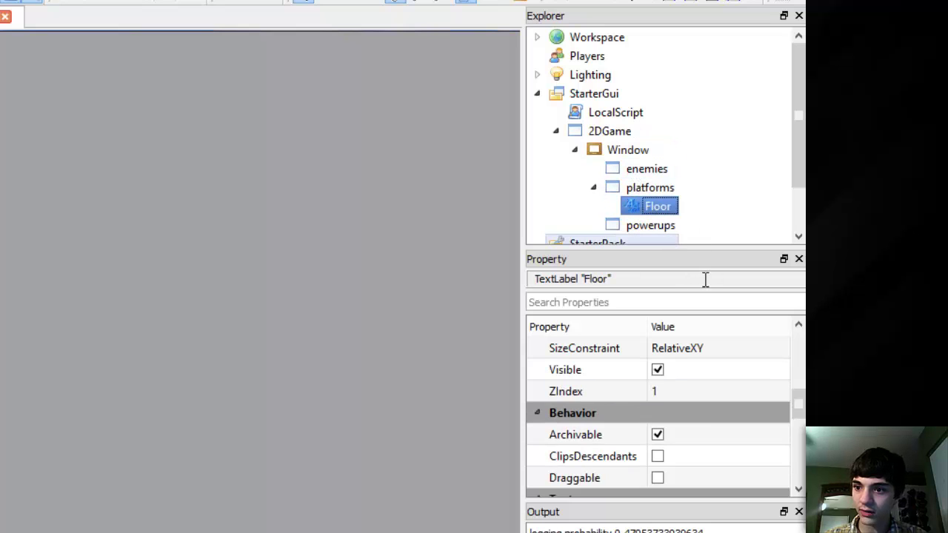
{"action": "left_click", "coordinate": [683, 391]}
{"action": "type", "text": "2"}
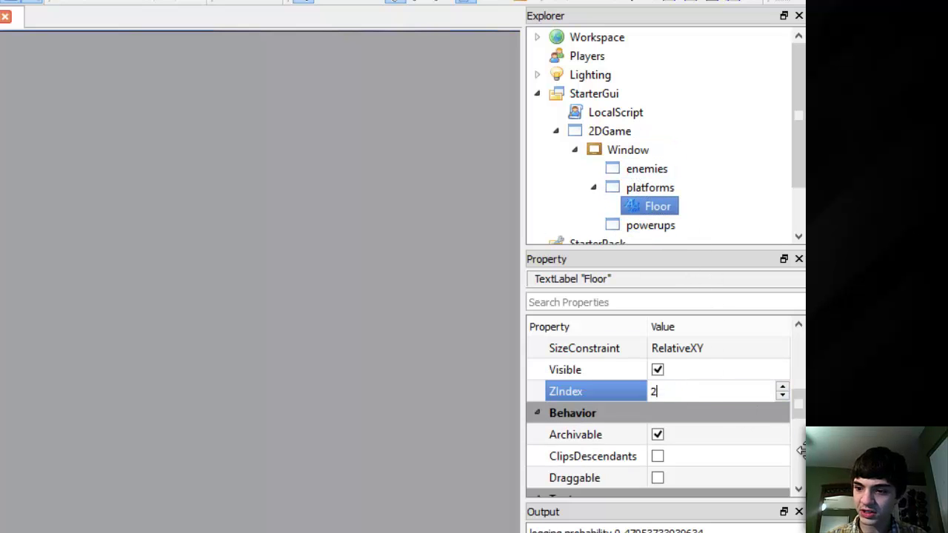
{"action": "key", "text": "Return"}
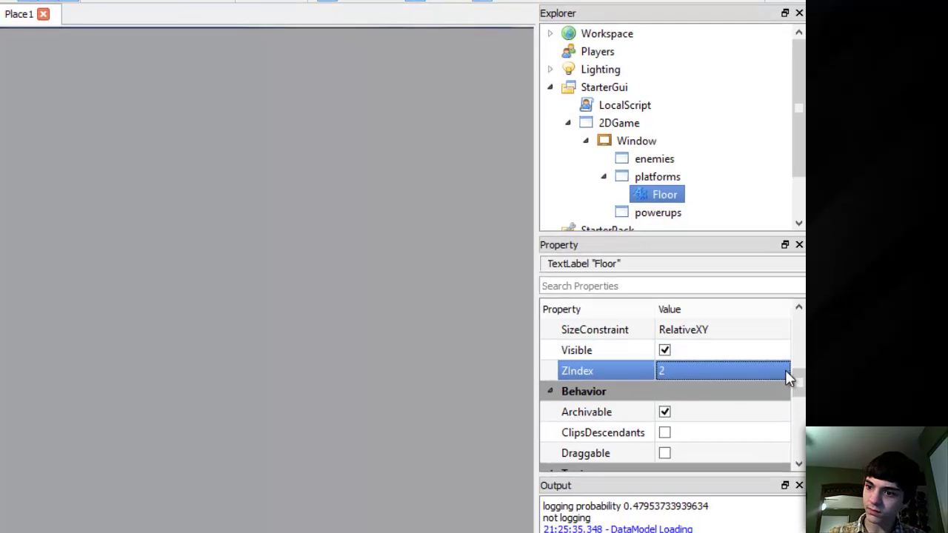
{"action": "left_click", "coordinate": [780, 395]}
{"action": "left_click", "coordinate": [786, 328]}
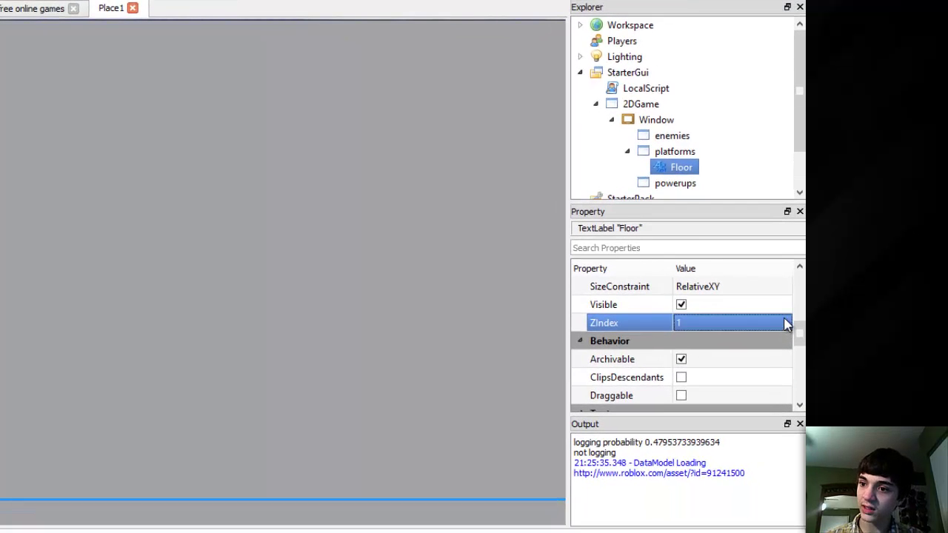
Move the Floor label directly under Window and return it to the platforms ScreenGui
{"action": "left_click_drag", "start_coordinate": [679, 169], "coordinate": [662, 121]}
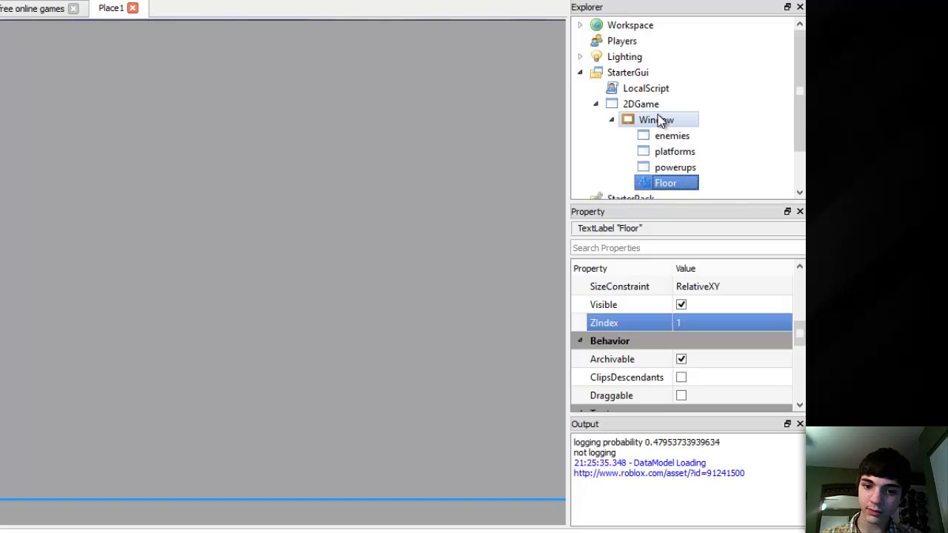
{"action": "left_click_drag", "start_coordinate": [664, 185], "coordinate": [668, 151]}
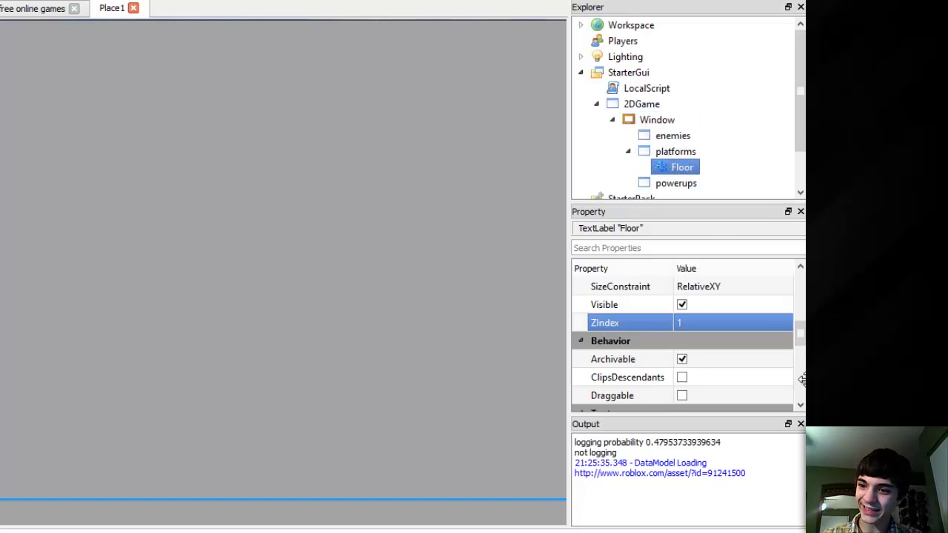
{"action": "left_click", "coordinate": [254, 345]}
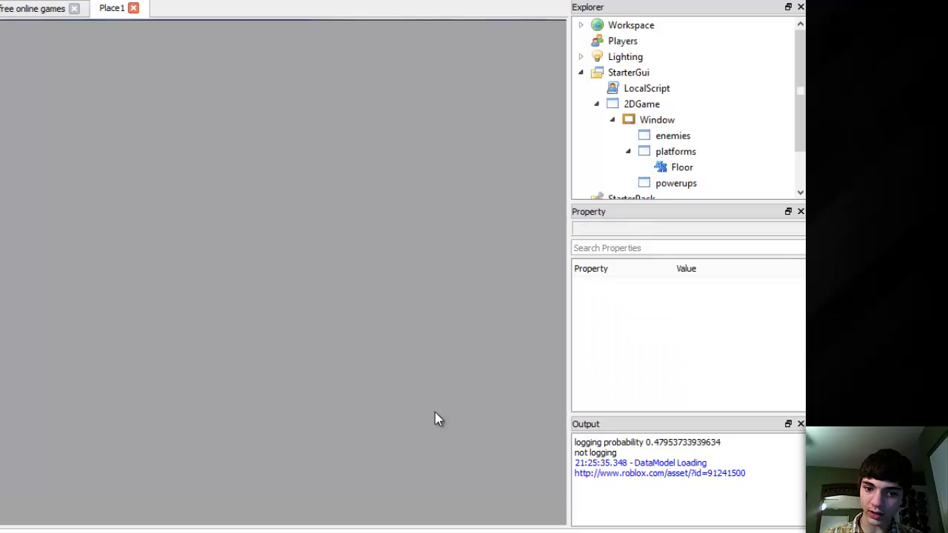
Look through the Floor label's properties and set its TextTransparency to 0
{"action": "left_click", "coordinate": [682, 167]}
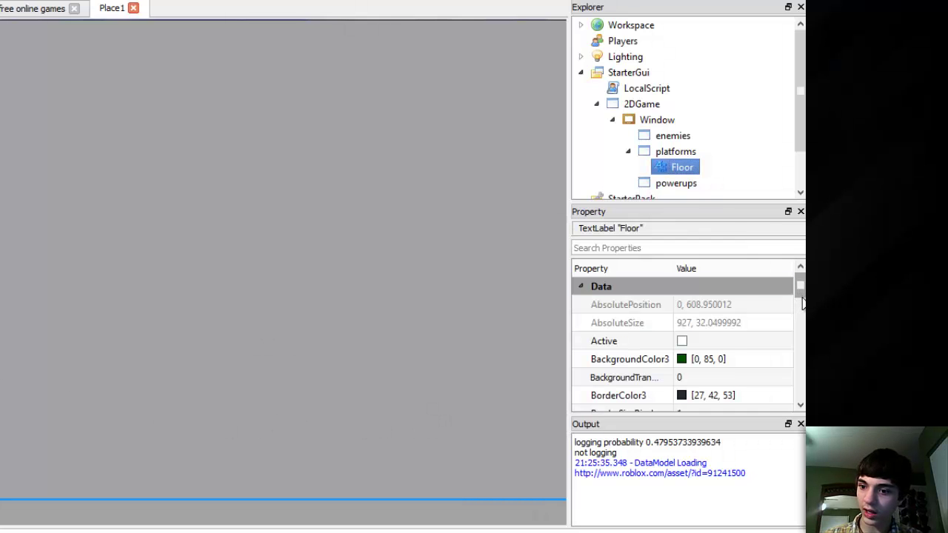
{"action": "scroll", "coordinate": [800, 306], "scroll_direction": "down", "scroll_amount": 3}
{"action": "mouse_move", "coordinate": [800, 306]}
{"action": "left_mouse_down"}
{"action": "mouse_move", "coordinate": [800, 385]}
{"action": "mouse_move", "coordinate": [800, 292]}
{"action": "left_mouse_up"}
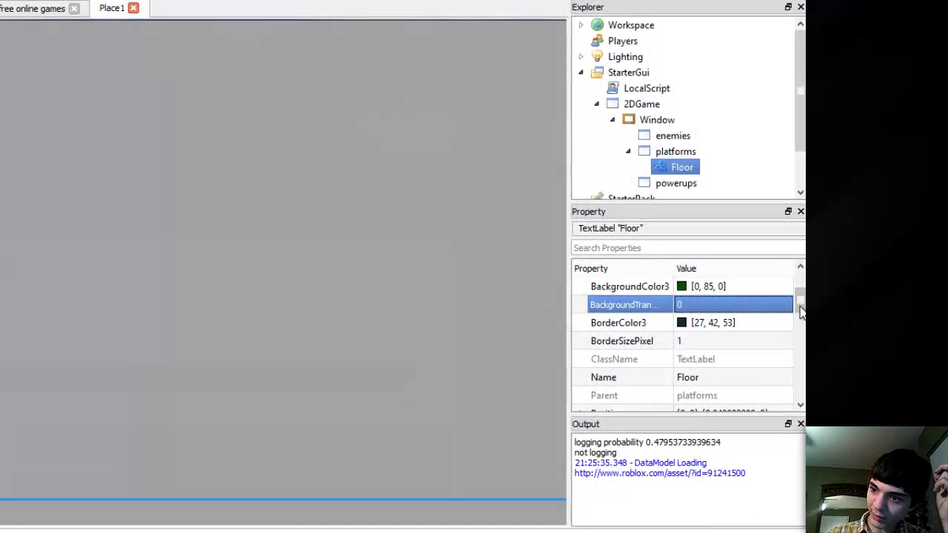
{"action": "left_click_drag", "start_coordinate": [800, 314], "coordinate": [801, 376]}
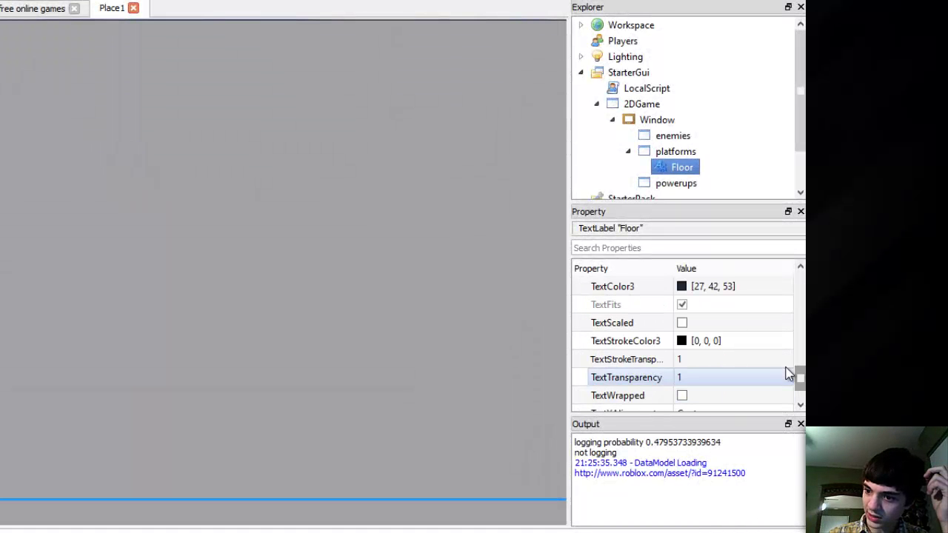
{"action": "scroll", "coordinate": [692, 361], "scroll_direction": "down", "scroll_amount": 1}
{"action": "left_click", "coordinate": [683, 340]}
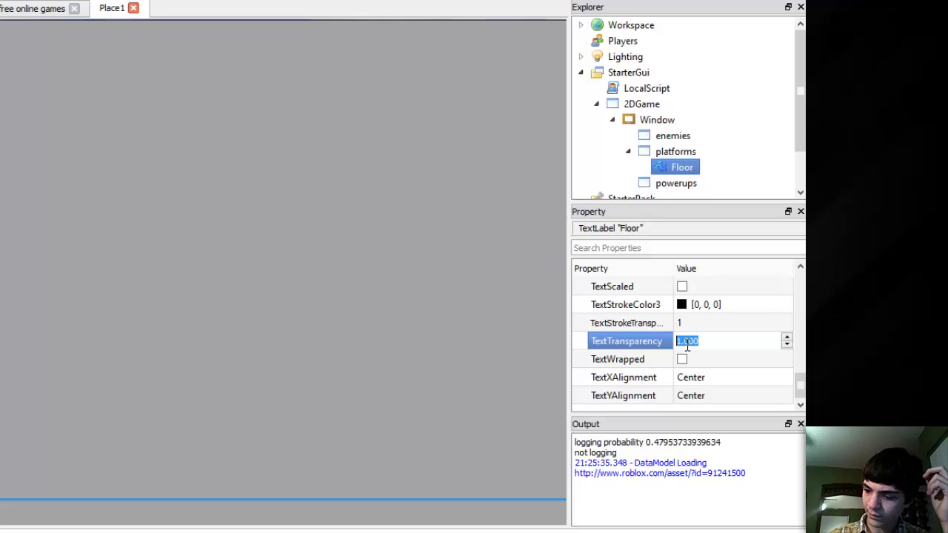
{"action": "type", "text": "0"}
{"action": "key", "text": "Return"}
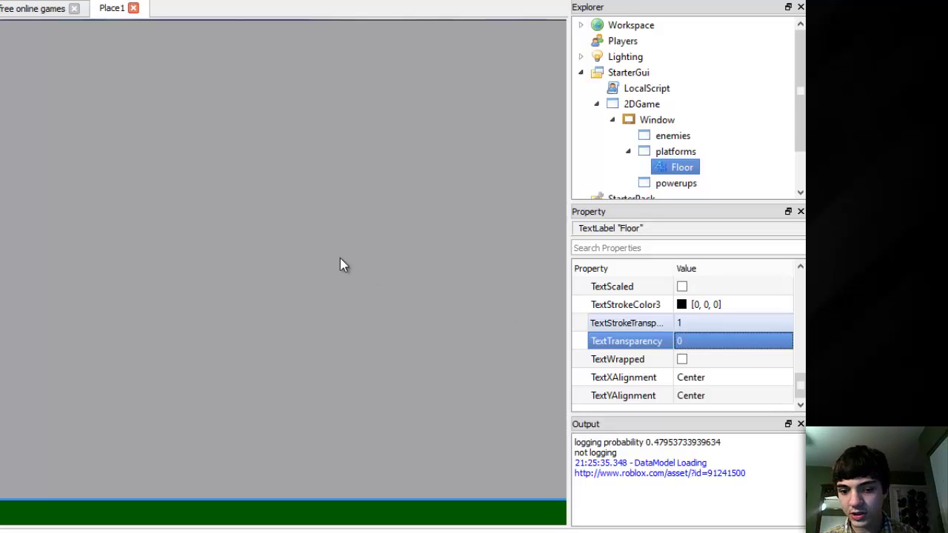
Set the Floor label's BorderColor3 to the same dark green as its background, 0, 85, 0
{"action": "left_click", "coordinate": [384, 158]}
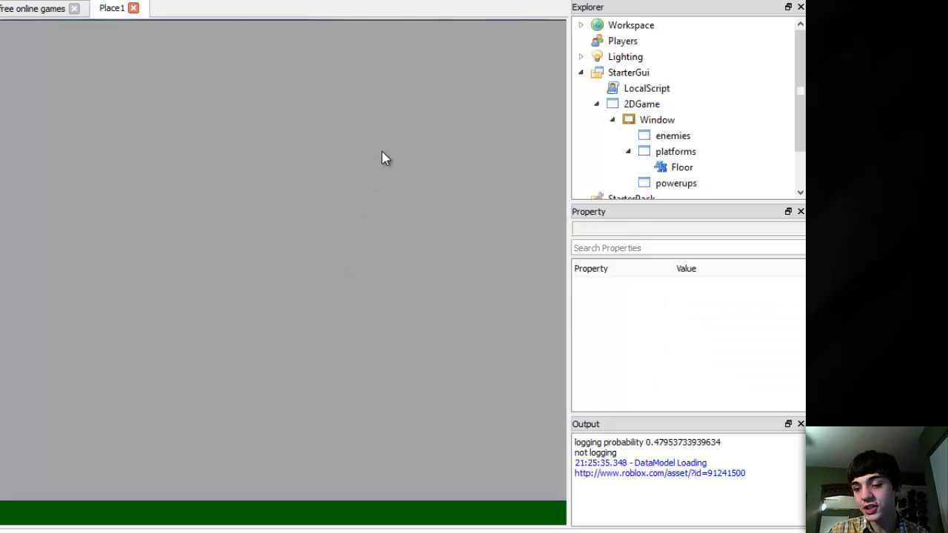
{"action": "left_click", "coordinate": [683, 168]}
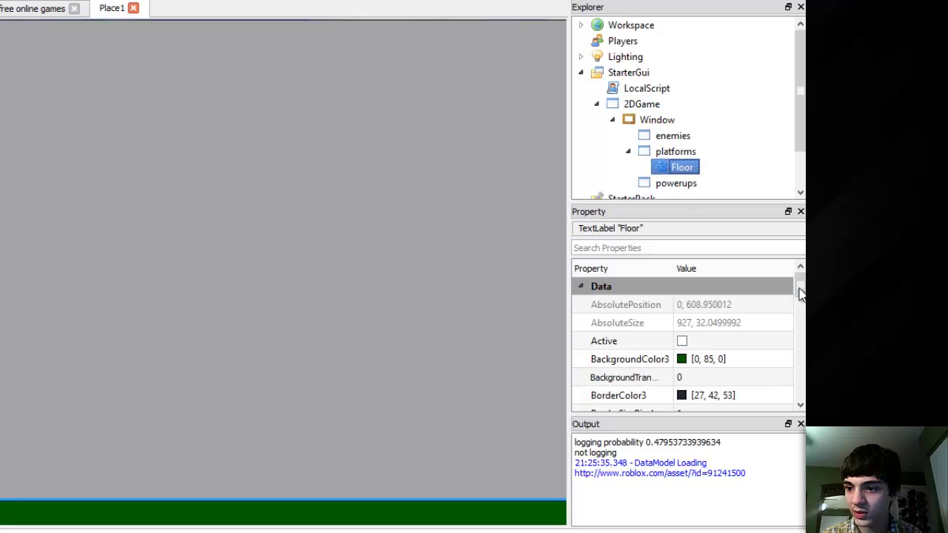
{"action": "scroll", "coordinate": [728, 338], "scroll_direction": "down", "scroll_amount": 1}
{"action": "left_click", "coordinate": [730, 341]}
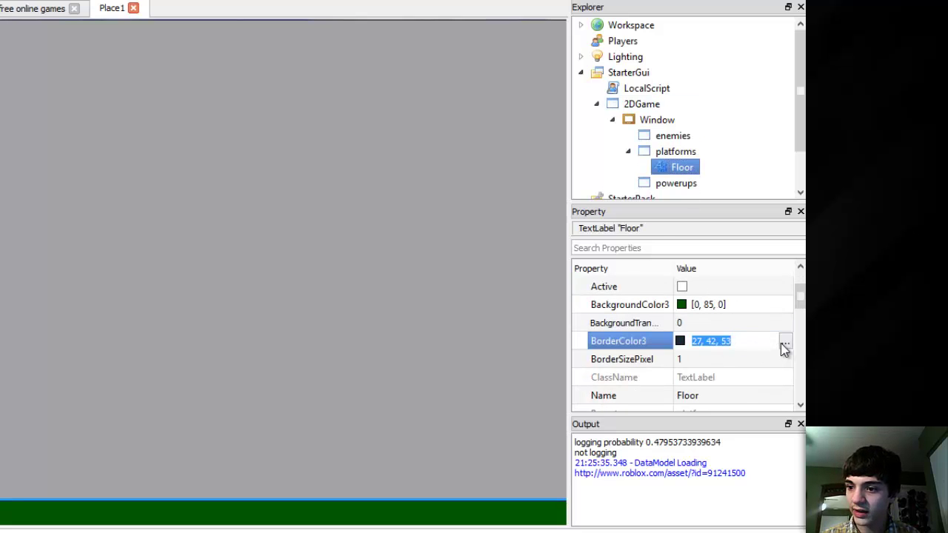
{"action": "left_click", "coordinate": [784, 346]}
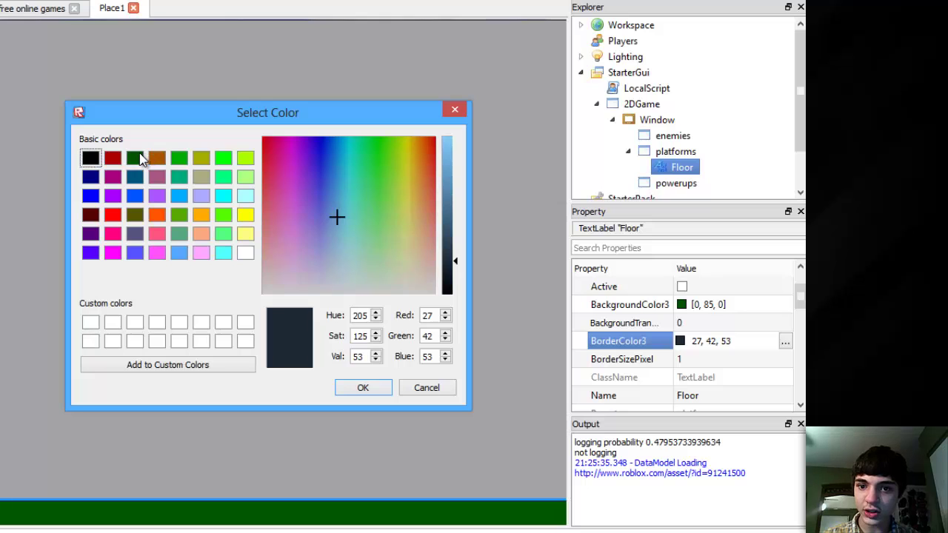
{"action": "left_click", "coordinate": [138, 159]}
{"action": "left_click", "coordinate": [358, 389]}
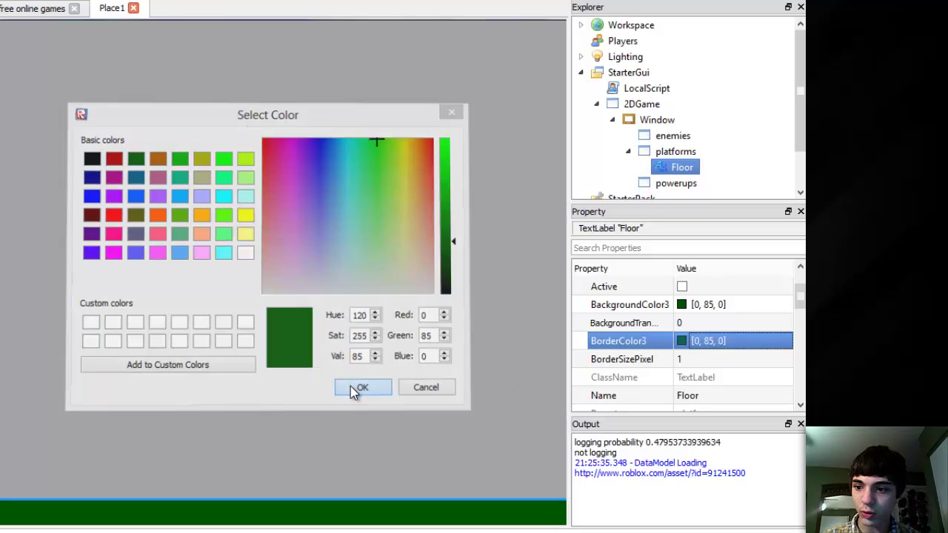
Duplicate the Floor label inside the platforms ScreenGui and rename the copy Plat
{"action": "left_click", "coordinate": [383, 154]}
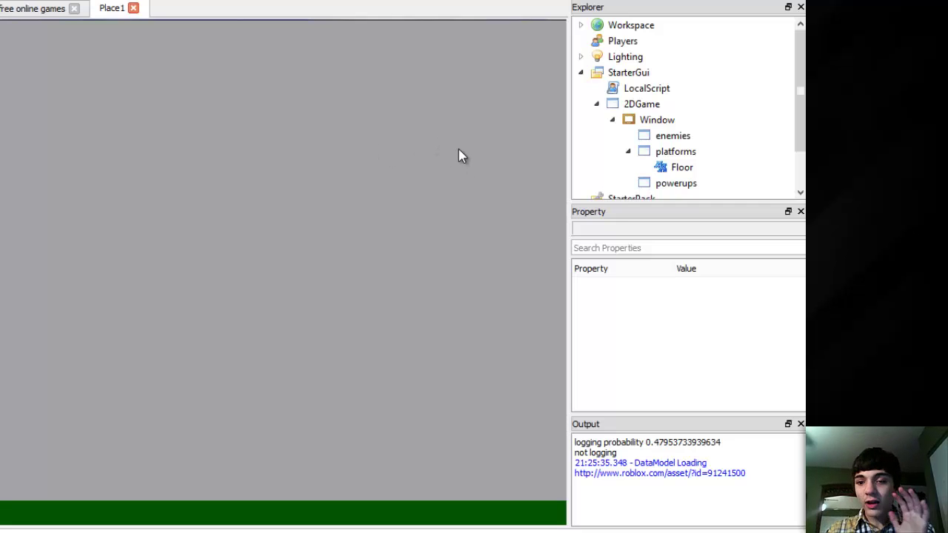
{"action": "left_click", "coordinate": [677, 168]}
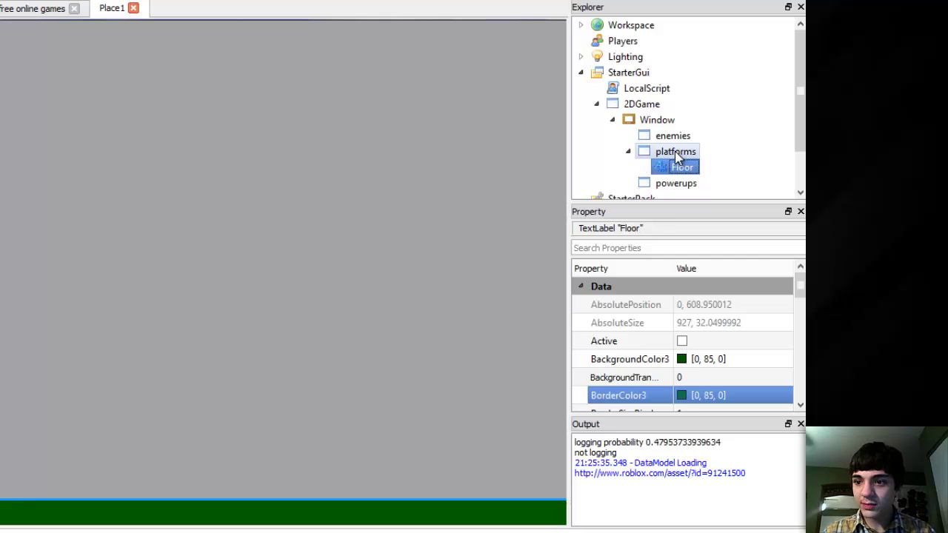
{"action": "key", "text": "ctrl+d"}
{"action": "scroll", "coordinate": [800, 296], "scroll_direction": "down", "scroll_amount": 1}
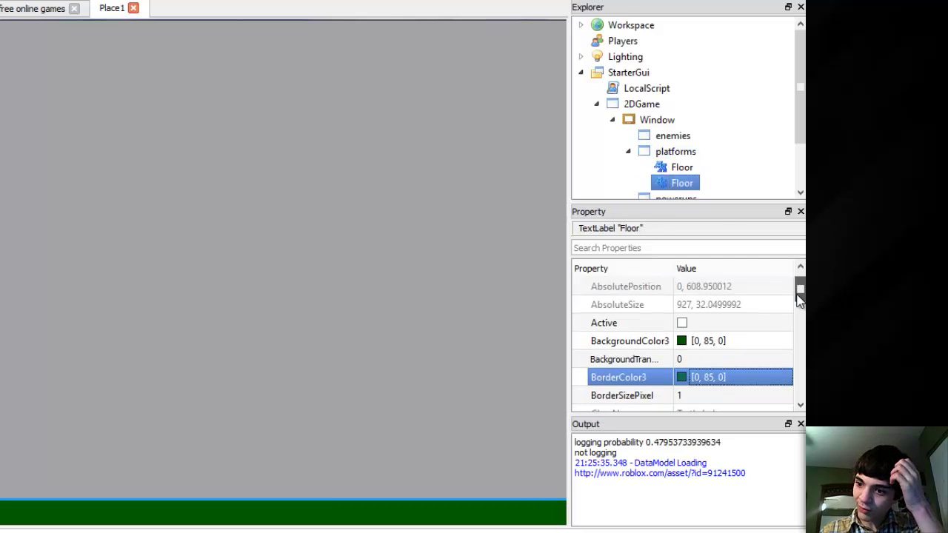
{"action": "left_click_drag", "start_coordinate": [799, 297], "coordinate": [800, 320]}
{"action": "left_click", "coordinate": [704, 290]}
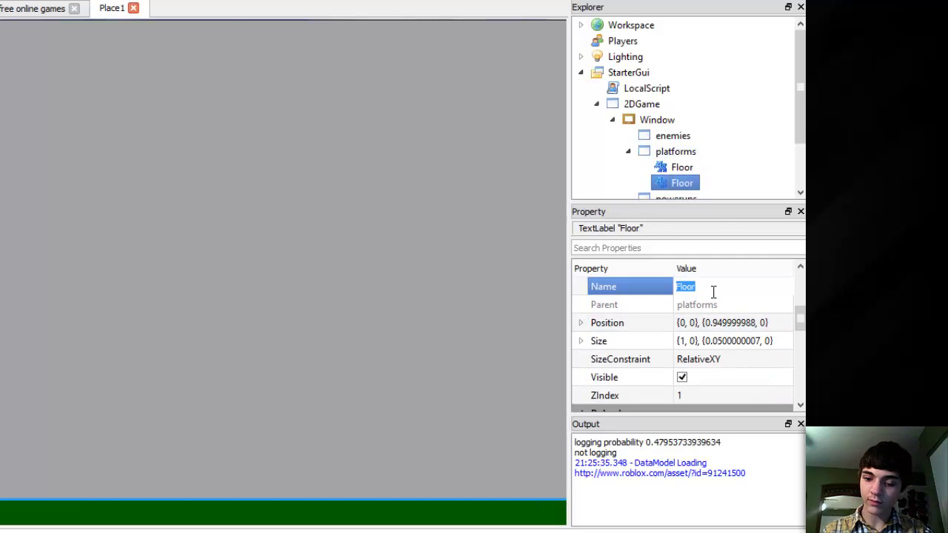
{"action": "type", "text": "Plat"}
{"action": "key", "text": "Return"}
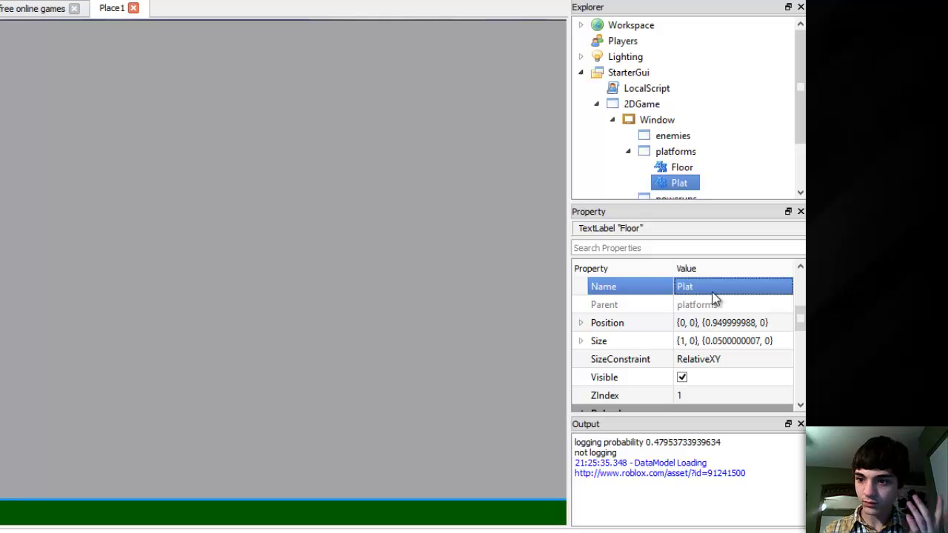
Set the vertical scale of the Plat label's Position to 0.88
{"action": "left_click", "coordinate": [738, 326]}
{"action": "left_click", "coordinate": [732, 325]}
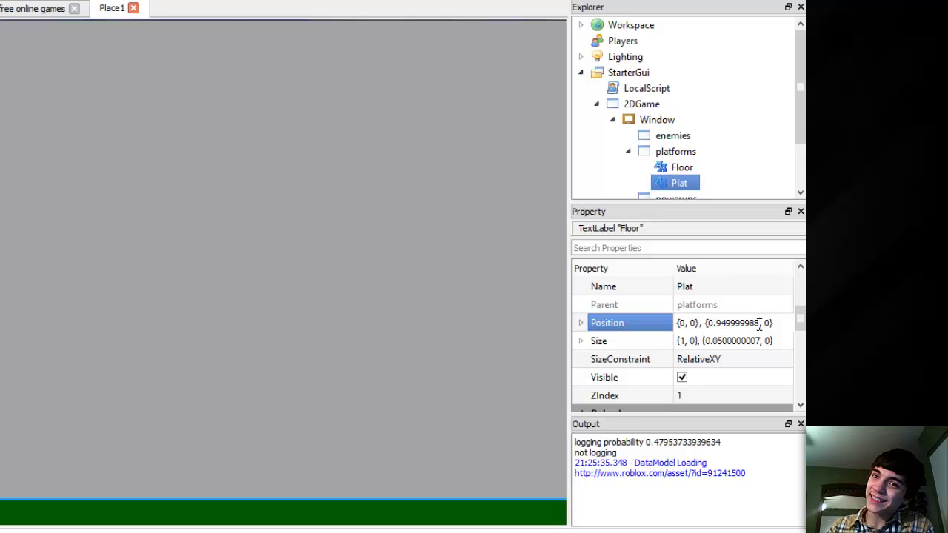
{"action": "left_click_drag", "start_coordinate": [760, 325], "coordinate": [720, 317]}
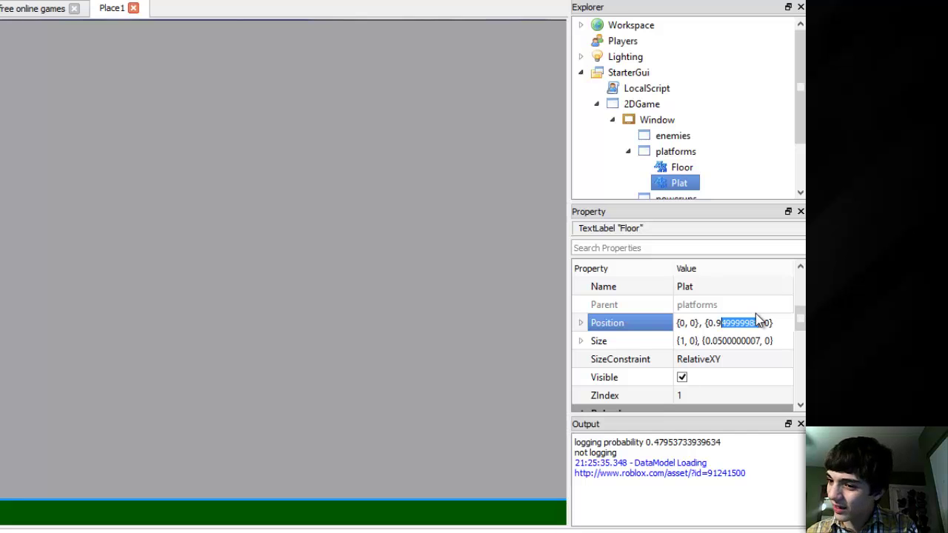
{"action": "key", "text": "BackSpace"}
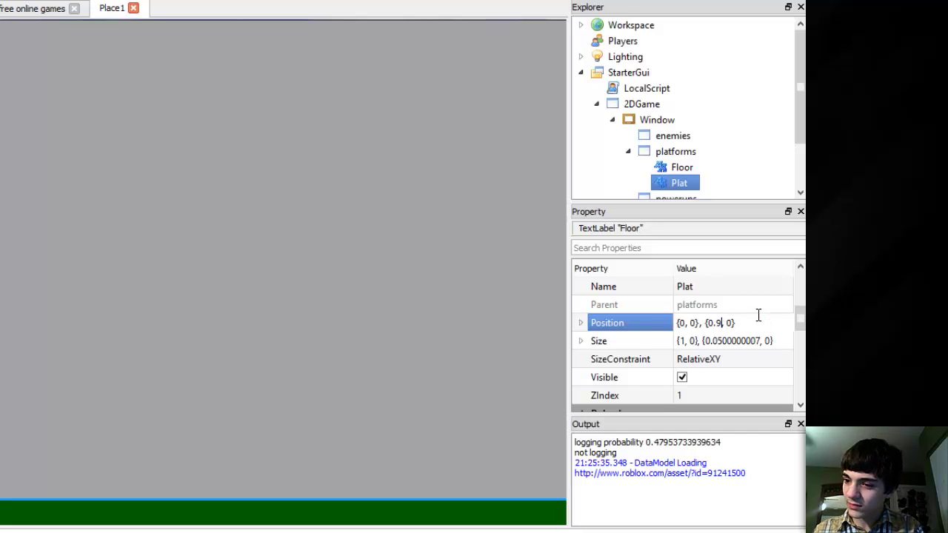
{"action": "key", "text": "BackSpace"}
{"action": "type", "text": "8"}
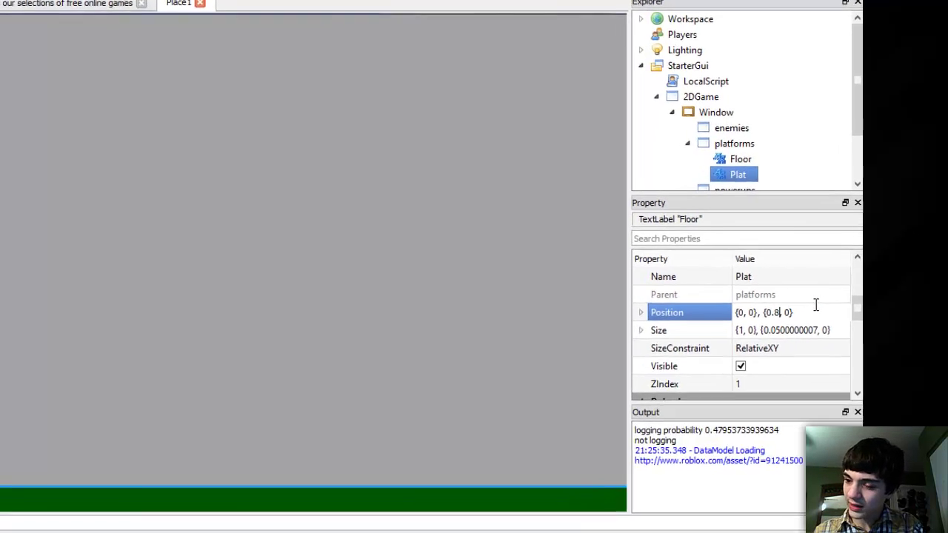
{"action": "type", "text": "8"}
{"action": "key", "text": "Return"}
Shrink the Plat label by setting the horizontal scale of its Size to 0.07
{"action": "left_click", "coordinate": [904, 314]}
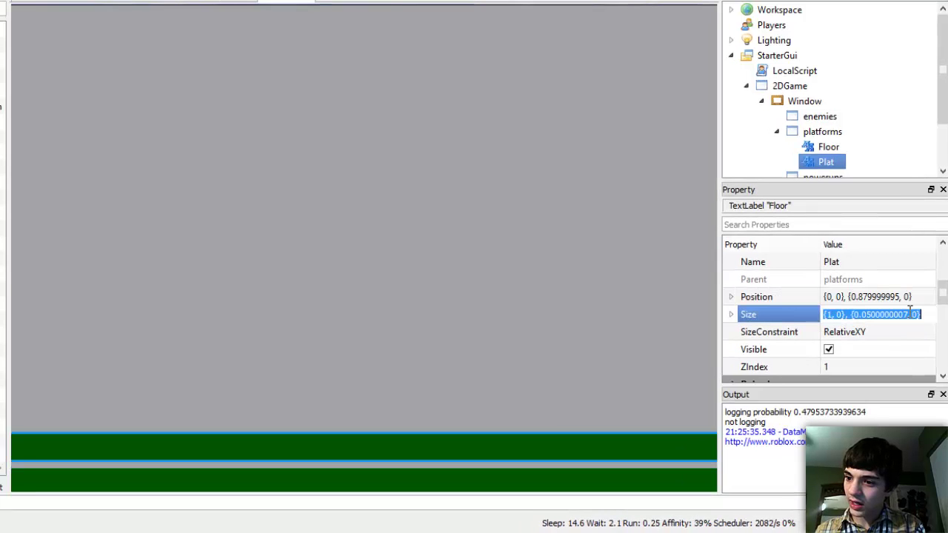
{"action": "left_click_drag", "start_coordinate": [908, 314], "coordinate": [870, 316]}
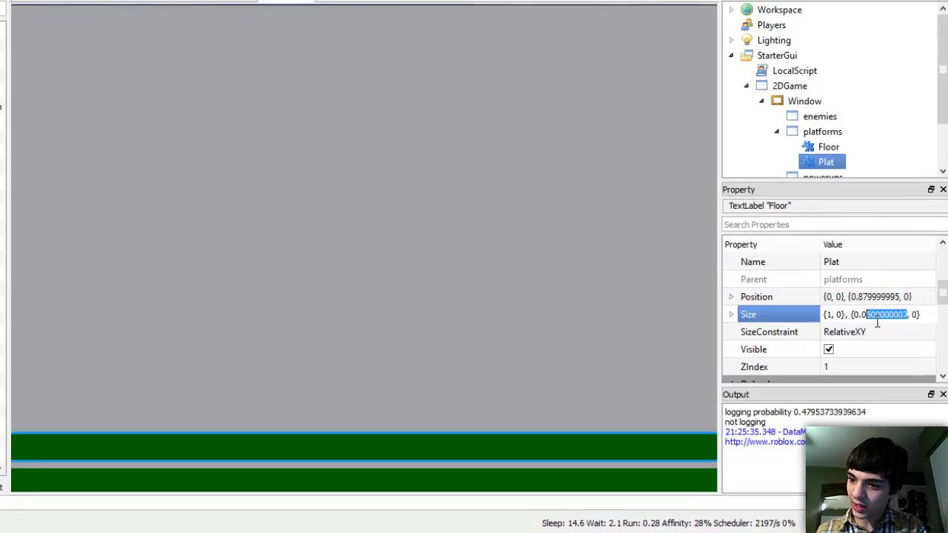
{"action": "left_click", "coordinate": [862, 311]}
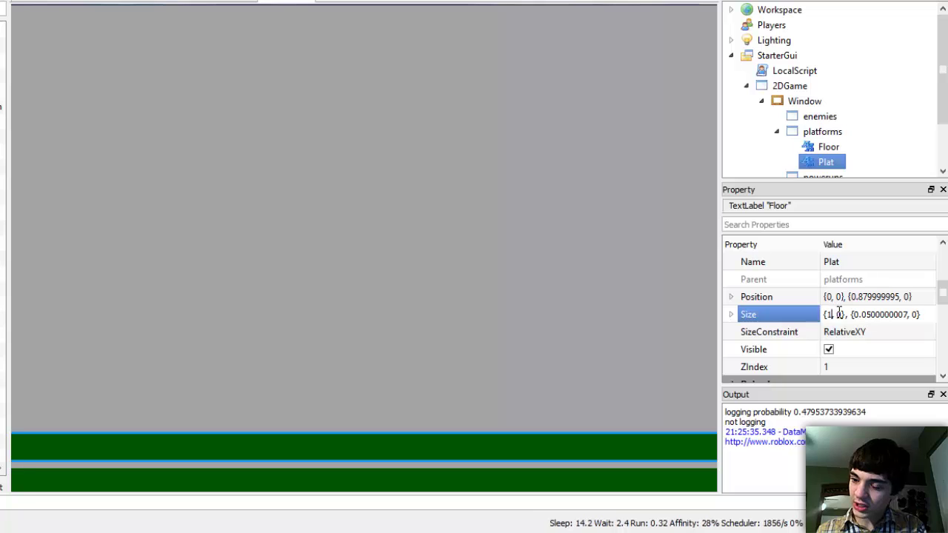
{"action": "key", "text": "BackSpace"}
{"action": "type", "text": ".0"}
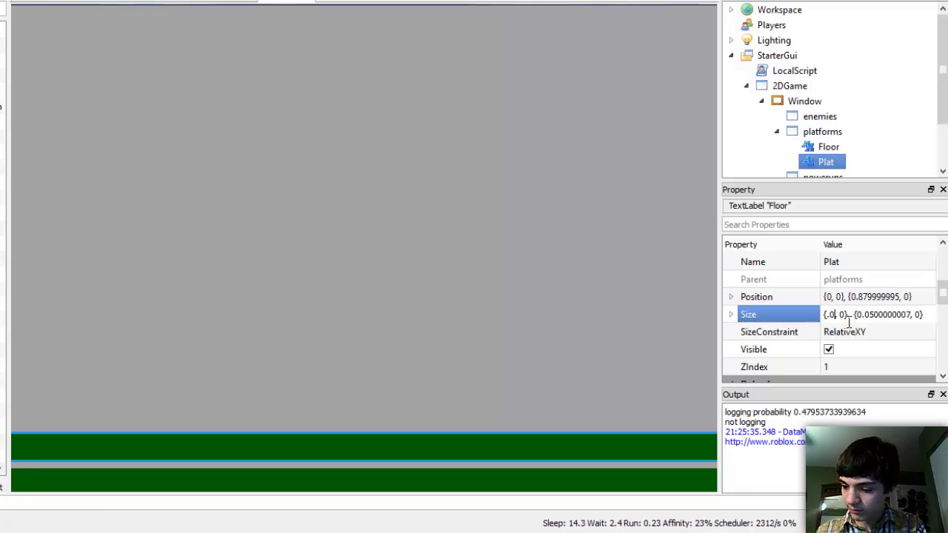
{"action": "type", "text": "5"}
{"action": "key", "text": "Return"}
Set the Plat label's Position to a horizontal scale of 0.1 and a vertical scale of 0.8
{"action": "key", "text": "Up"}
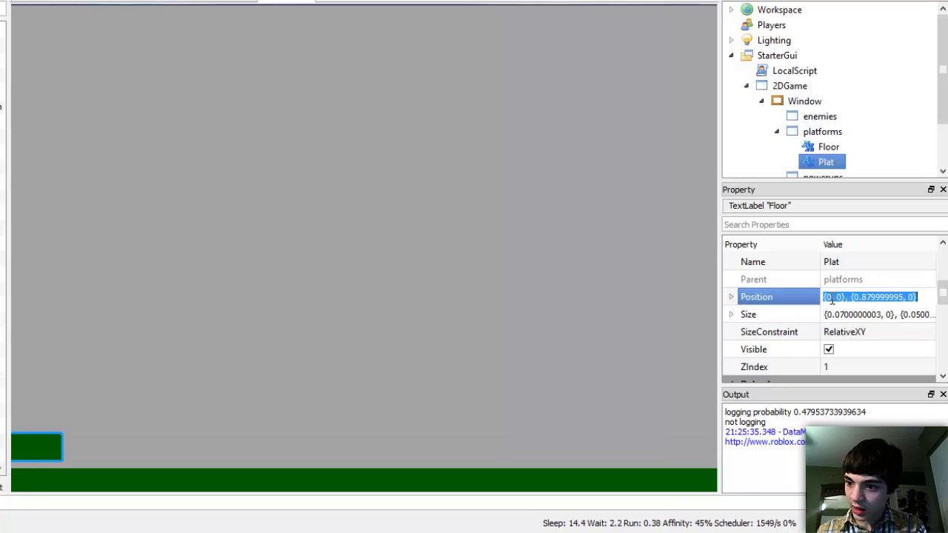
{"action": "key", "text": "Return"}
{"action": "type", "text": ".1"}
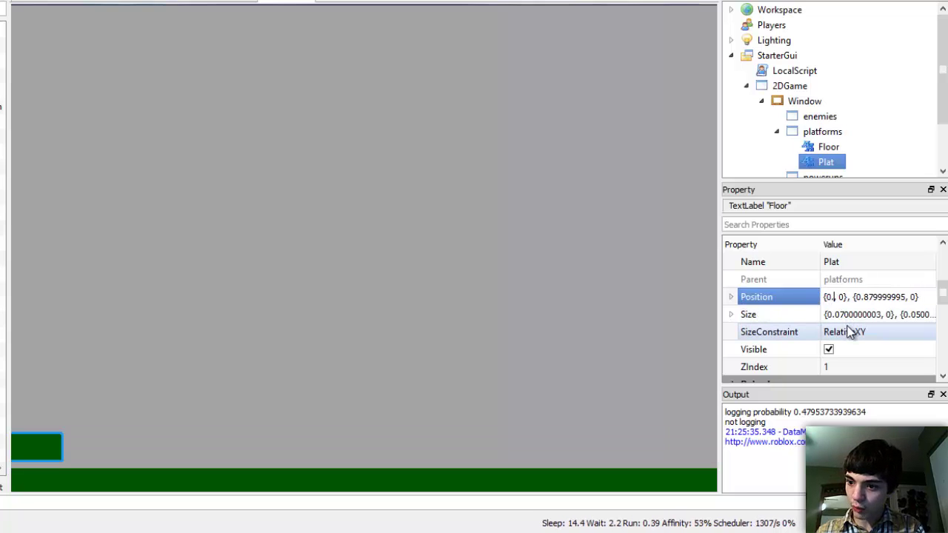
{"action": "key", "text": "Return"}
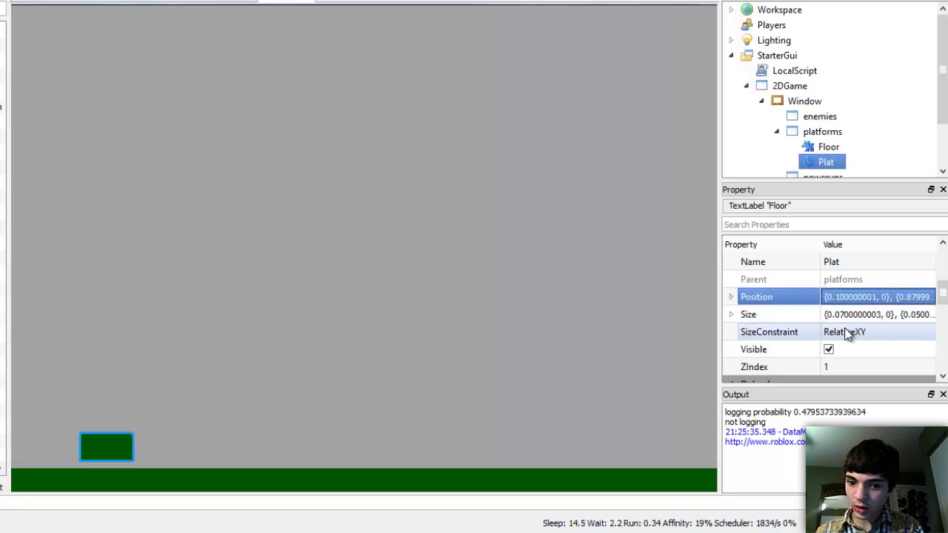
{"action": "left_click", "coordinate": [916, 303]}
{"action": "key", "text": "End"}
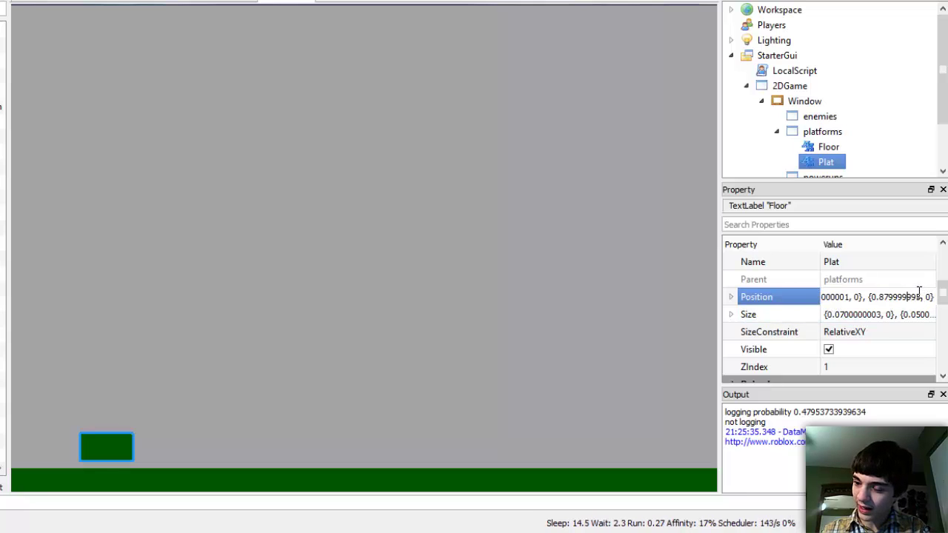
{"action": "left_click_drag", "start_coordinate": [924, 294], "coordinate": [883, 295]}
{"action": "key", "text": "BackSpace"}
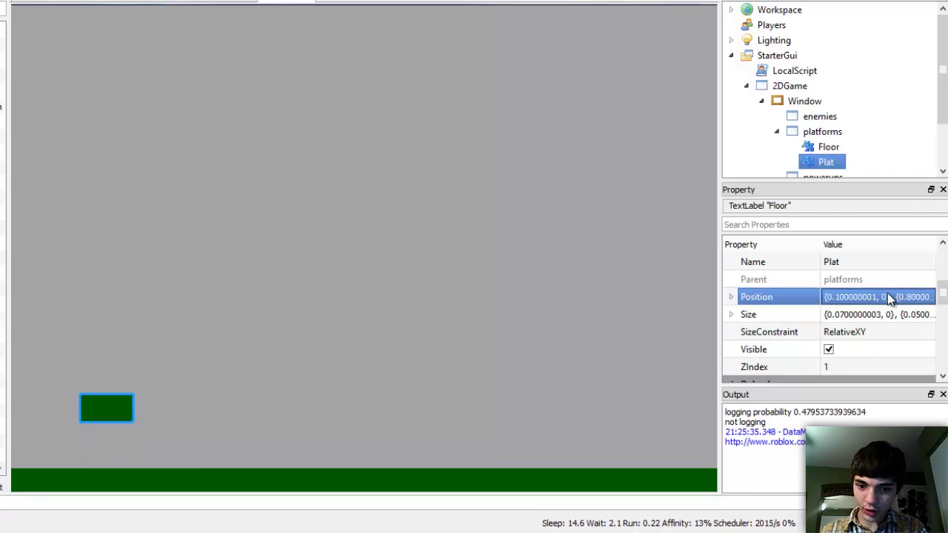
{"action": "key", "text": "Return"}
{"action": "left_click", "coordinate": [609, 338]}
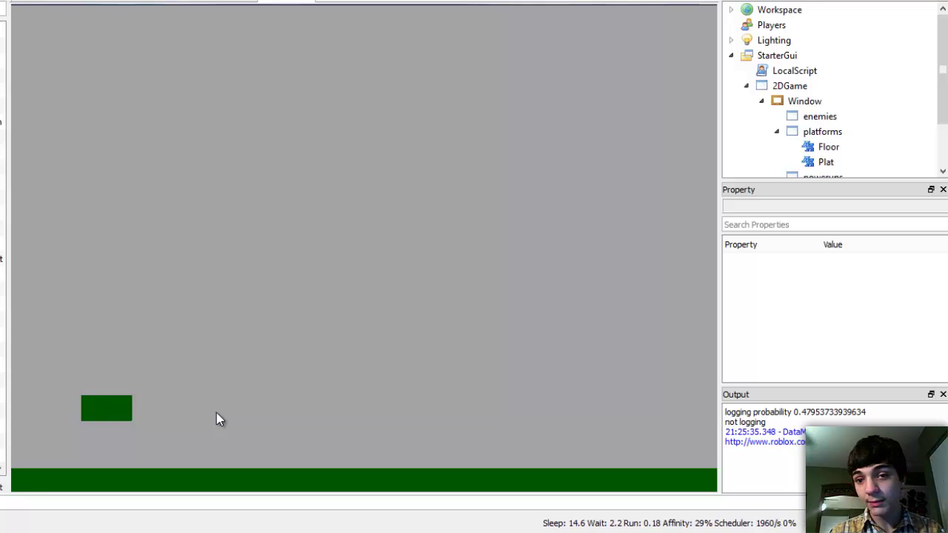
{"action": "left_click", "coordinate": [836, 148]}
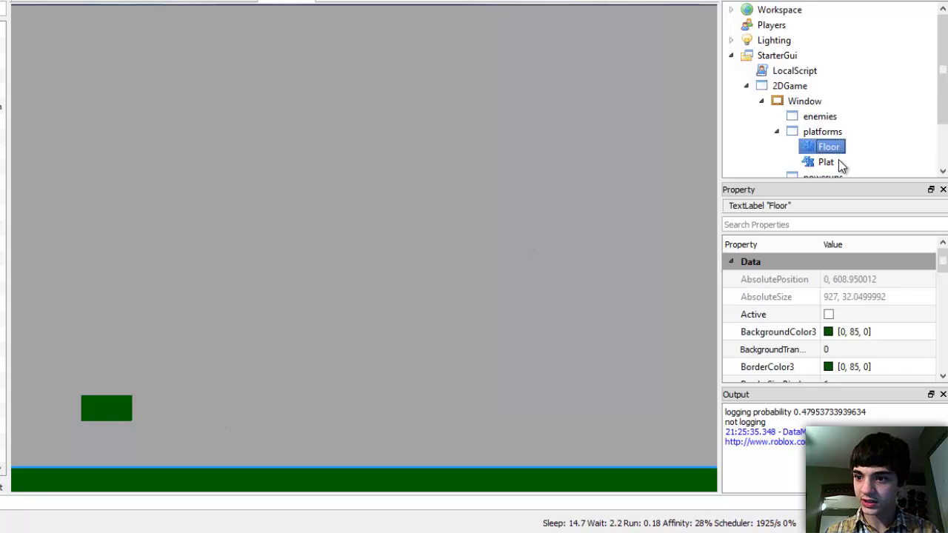
{"action": "left_click", "coordinate": [837, 163]}
{"action": "left_click", "coordinate": [925, 316]}
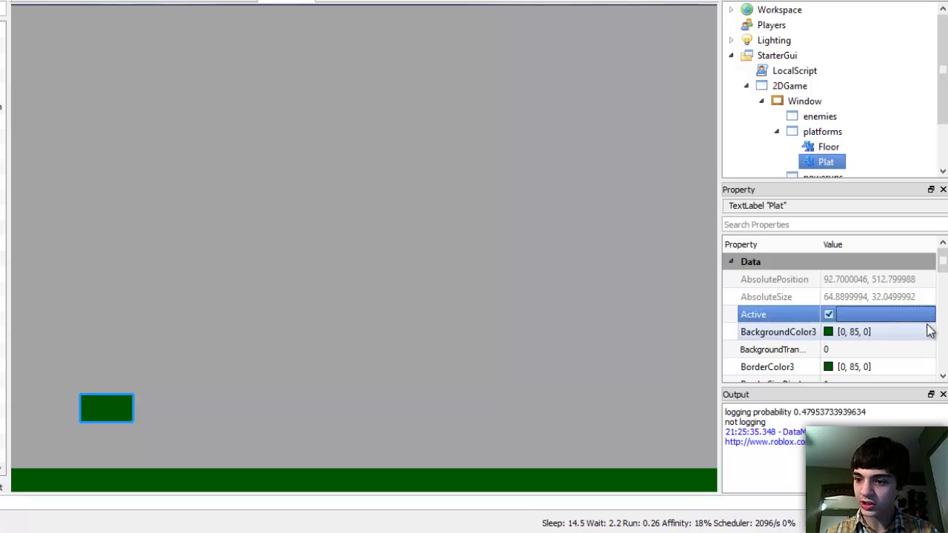
{"action": "left_click", "coordinate": [926, 332]}
{"action": "left_click", "coordinate": [916, 317]}
{"action": "left_click", "coordinate": [925, 334]}
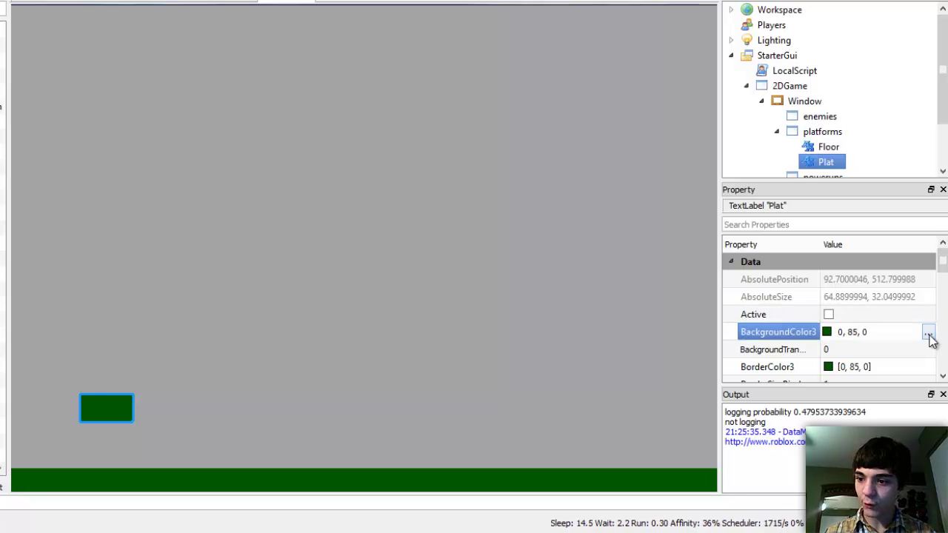
{"action": "left_click", "coordinate": [928, 333]}
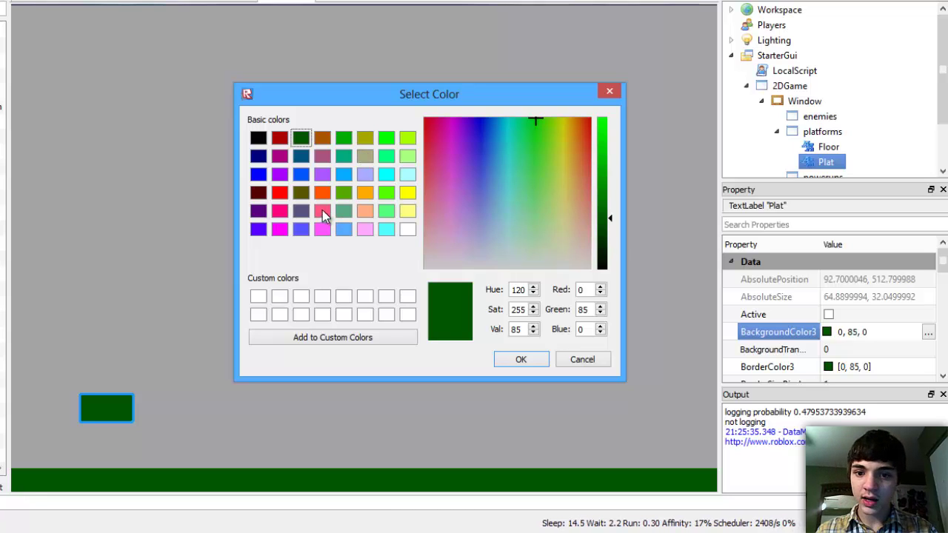
{"action": "left_click", "coordinate": [305, 194]}
{"action": "left_click", "coordinate": [261, 194]}
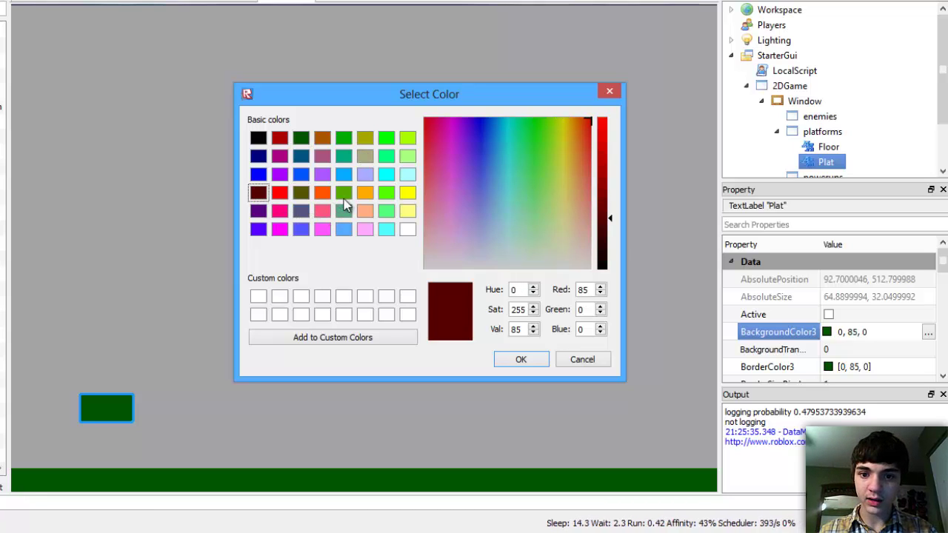
{"action": "left_click", "coordinate": [344, 194]}
{"action": "left_click", "coordinate": [582, 359]}
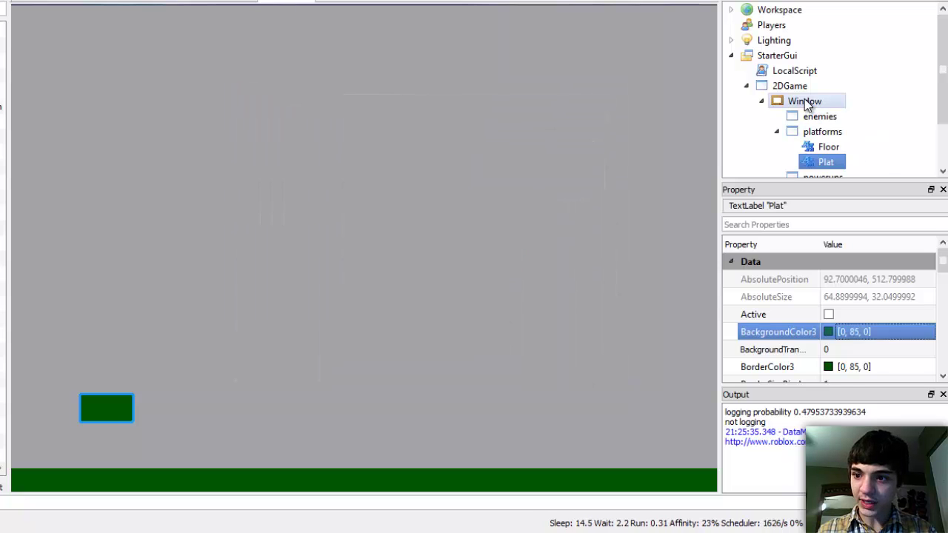
Set the Window frame's BackgroundColor3 to a neutral dark grey, 100, 100, 100
{"action": "left_click", "coordinate": [803, 100]}
{"action": "left_click", "coordinate": [926, 331]}
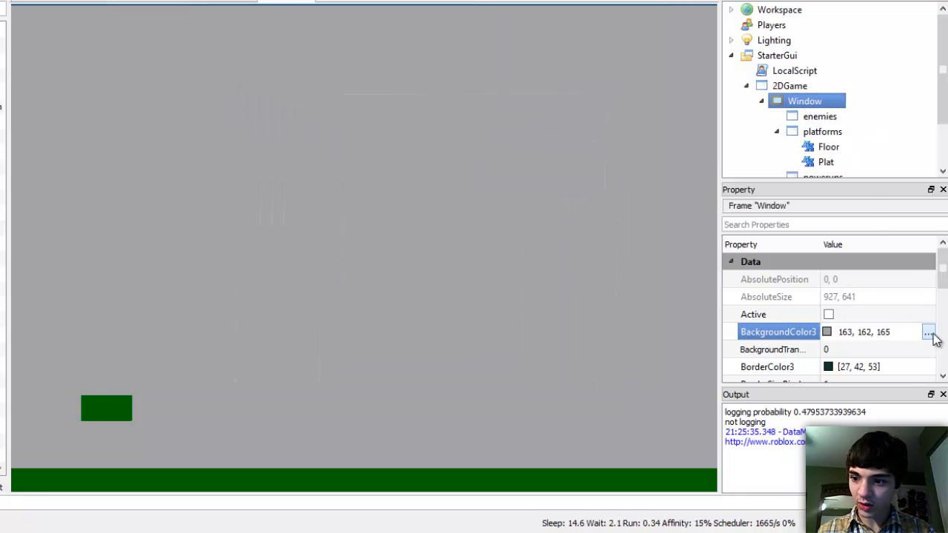
{"action": "left_click", "coordinate": [928, 332]}
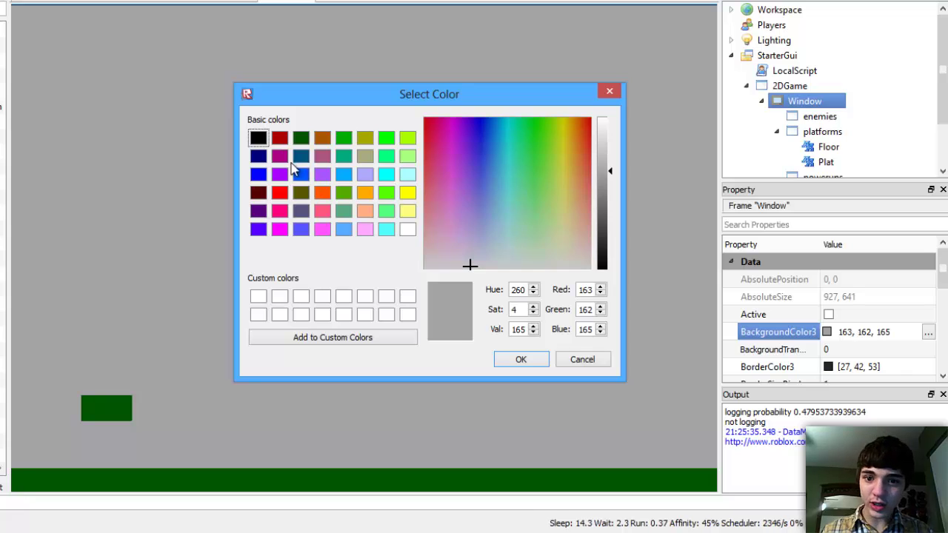
{"action": "left_click", "coordinate": [587, 230]}
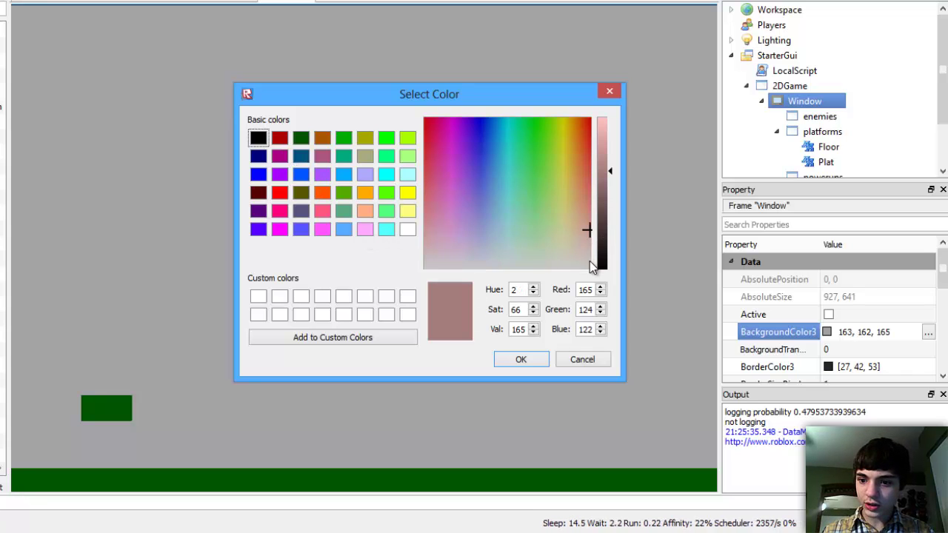
{"action": "left_click", "coordinate": [567, 266]}
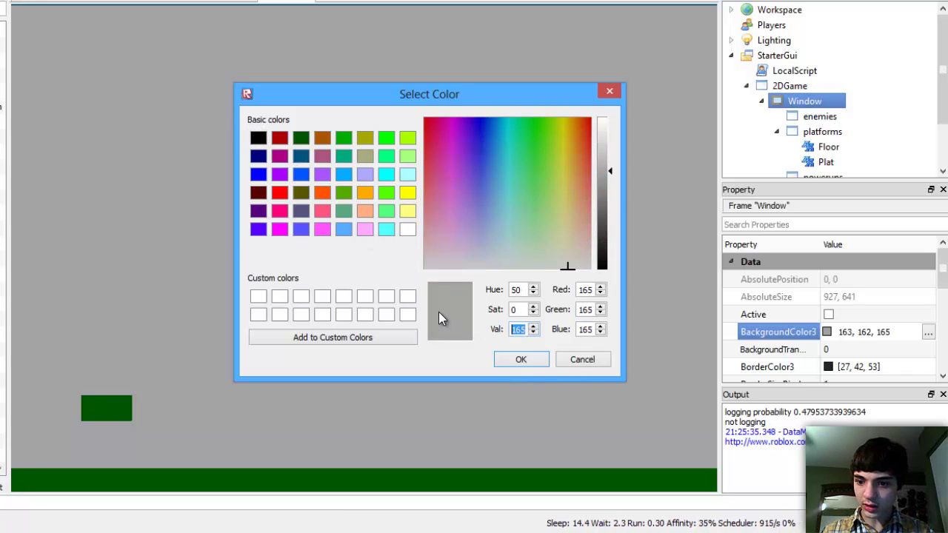
{"action": "type", "text": "100"}
{"action": "key", "text": "Return"}
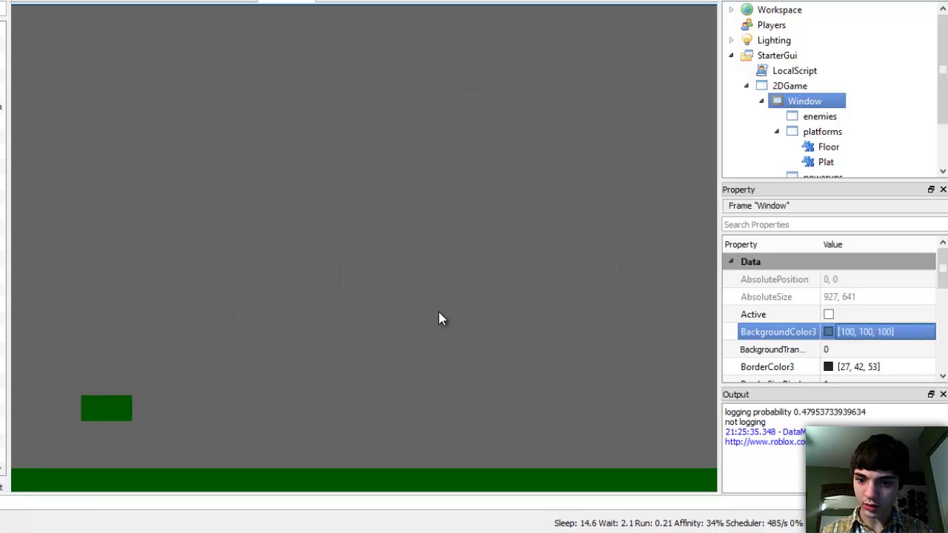
Set the Floor label's BackgroundColor3 to a neutral grey, 85, 85, 85
{"action": "left_click", "coordinate": [828, 160]}
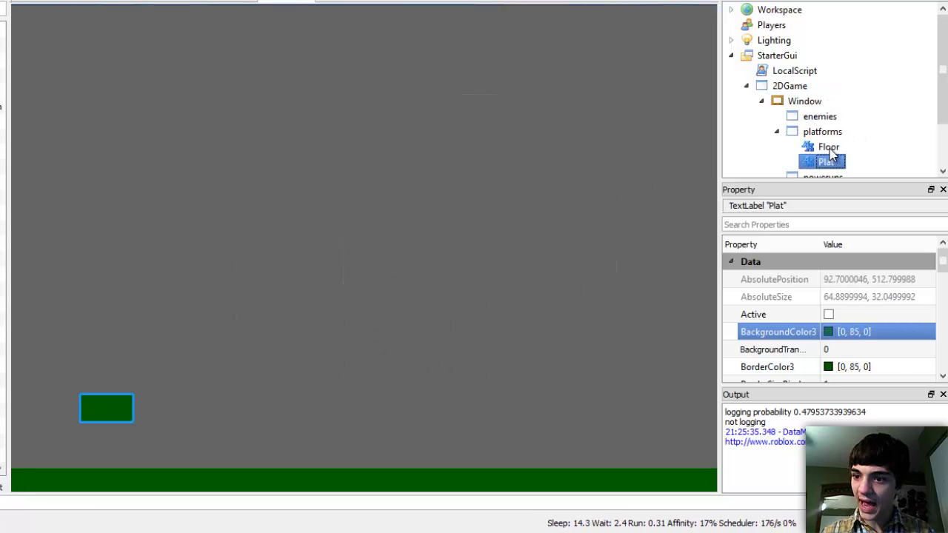
{"action": "left_click", "coordinate": [830, 149]}
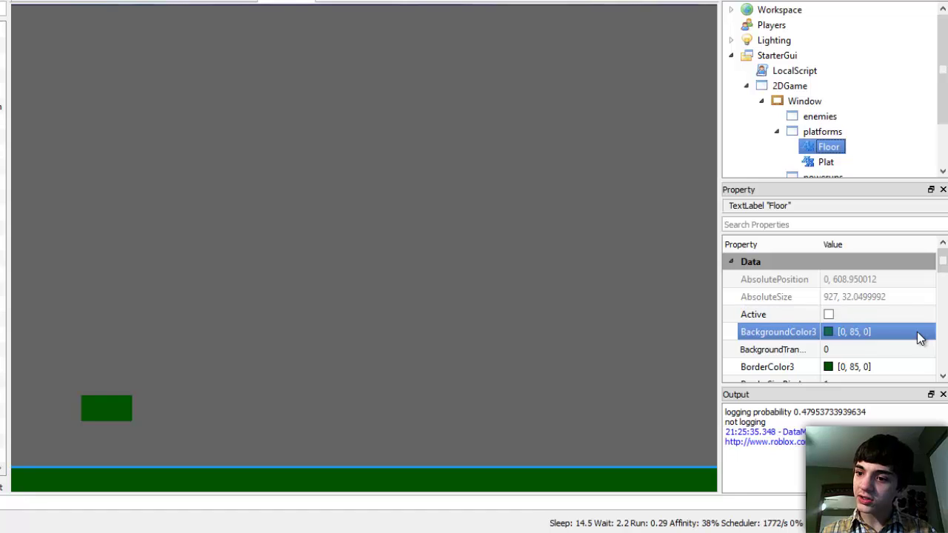
{"action": "left_click", "coordinate": [930, 335]}
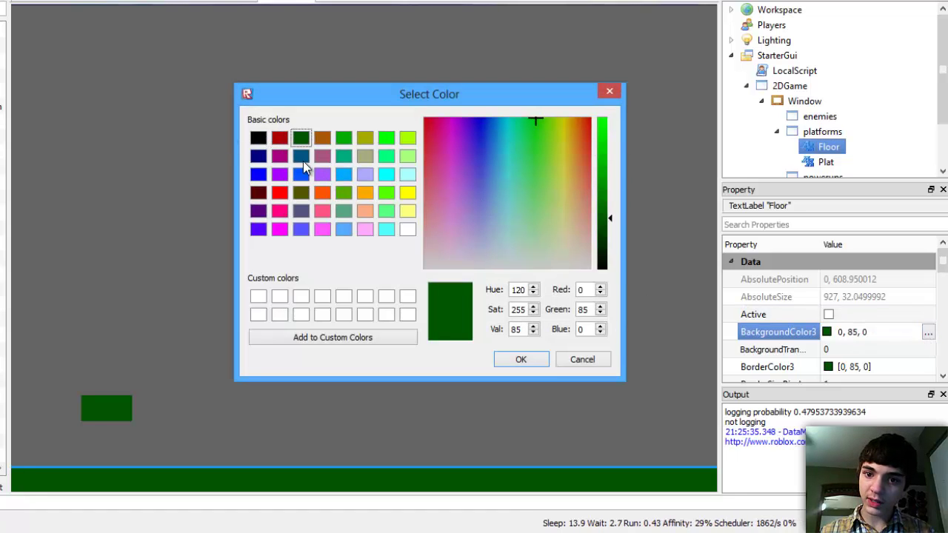
{"action": "left_click", "coordinate": [521, 330]}
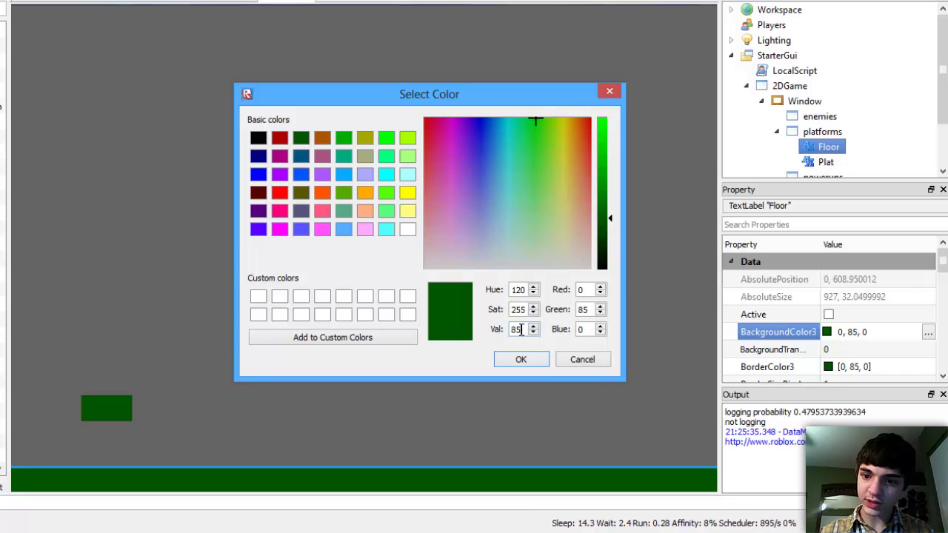
{"action": "left_click", "coordinate": [555, 267]}
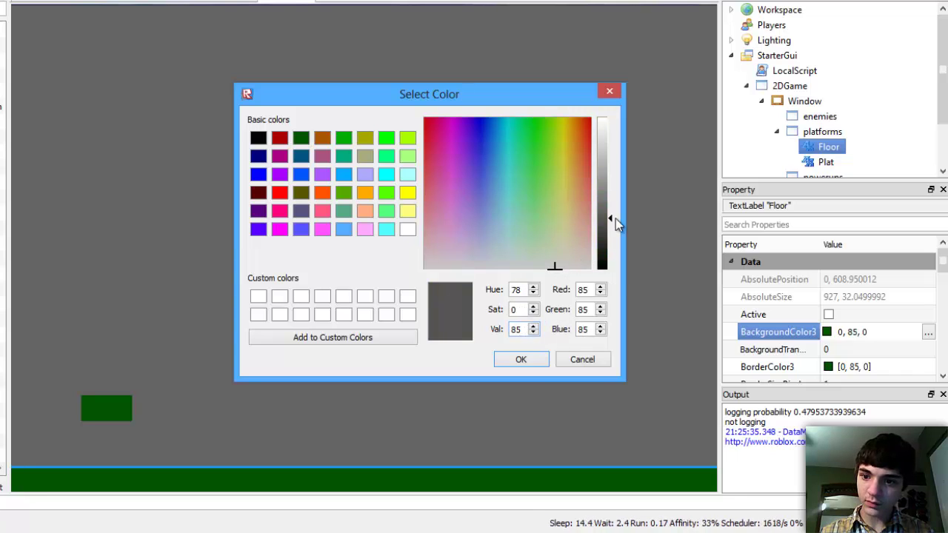
{"action": "key", "text": "Return"}
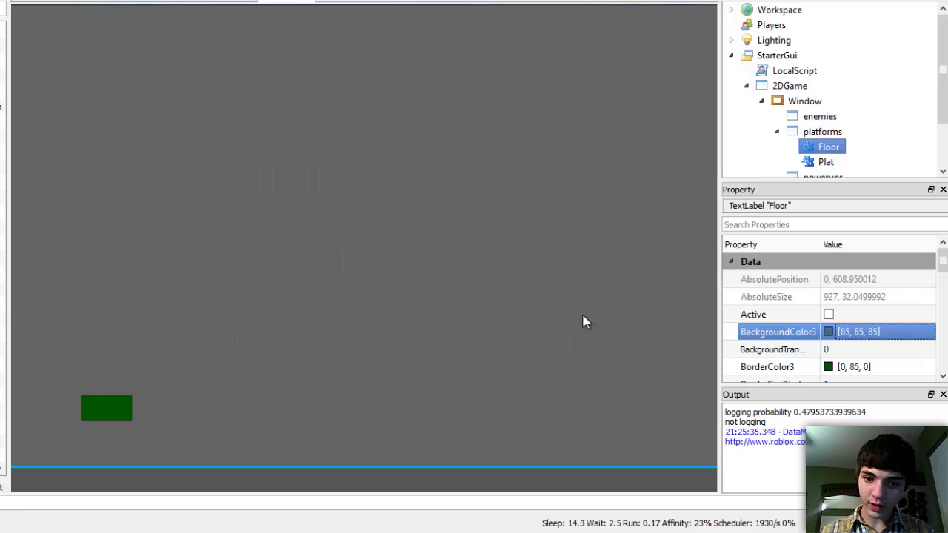
Remove the Floor label's border by setting its BorderSizePixel to 0
{"action": "left_click", "coordinate": [876, 362]}
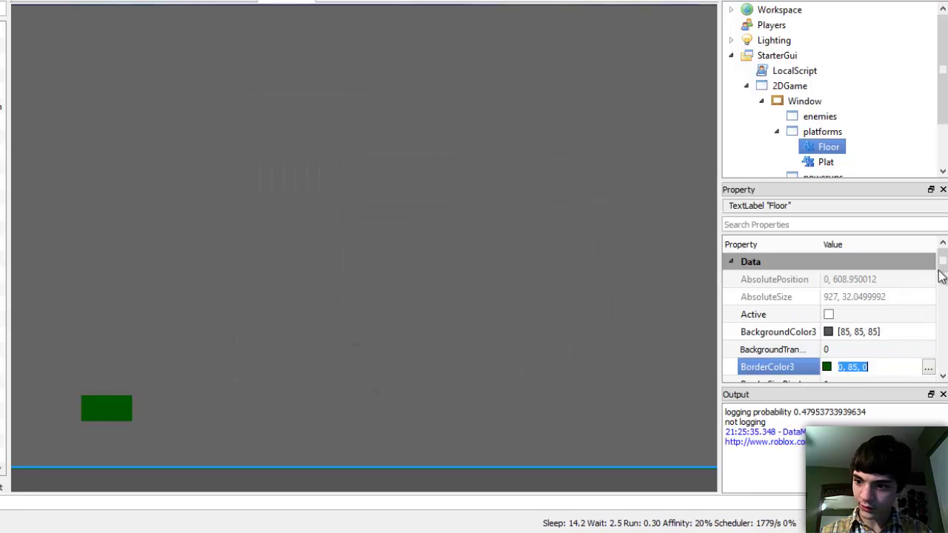
{"action": "scroll", "coordinate": [873, 361], "scroll_direction": "down", "scroll_amount": 1}
{"action": "left_click", "coordinate": [868, 353]}
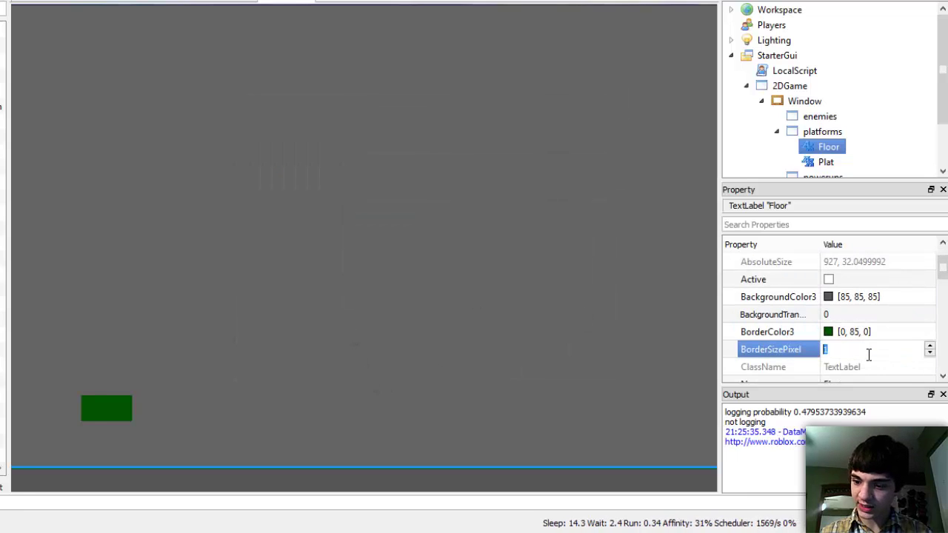
{"action": "type", "text": "0"}
{"action": "key", "text": "Return"}
{"action": "left_click", "coordinate": [556, 295]}
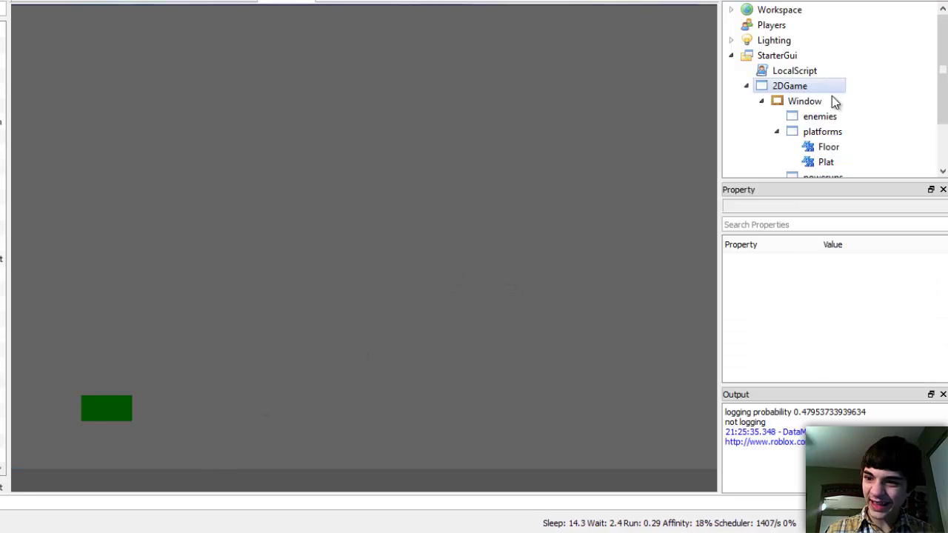
Darken the Floor label's BackgroundColor3 to 30, 30, 30
{"action": "left_click", "coordinate": [833, 163]}
{"action": "left_click", "coordinate": [830, 148]}
{"action": "left_click", "coordinate": [932, 332]}
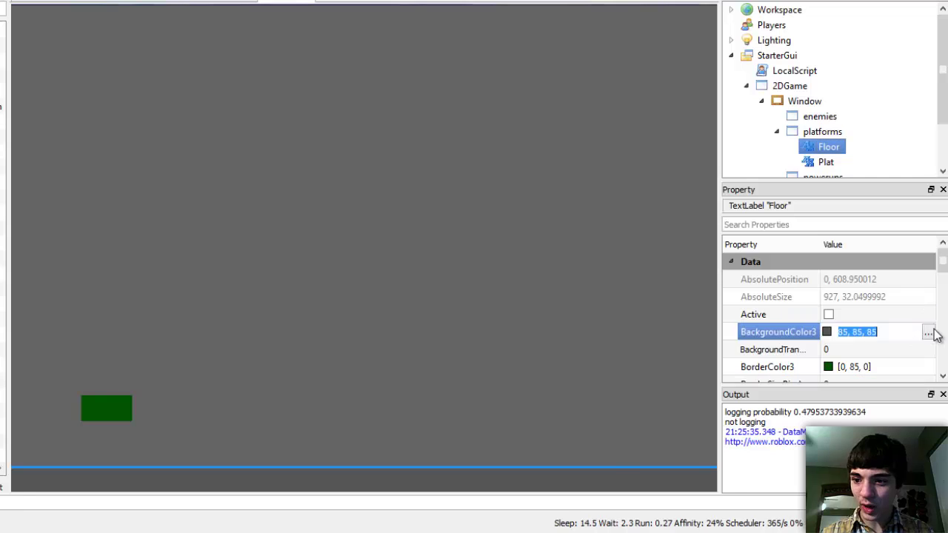
{"action": "left_click", "coordinate": [928, 333]}
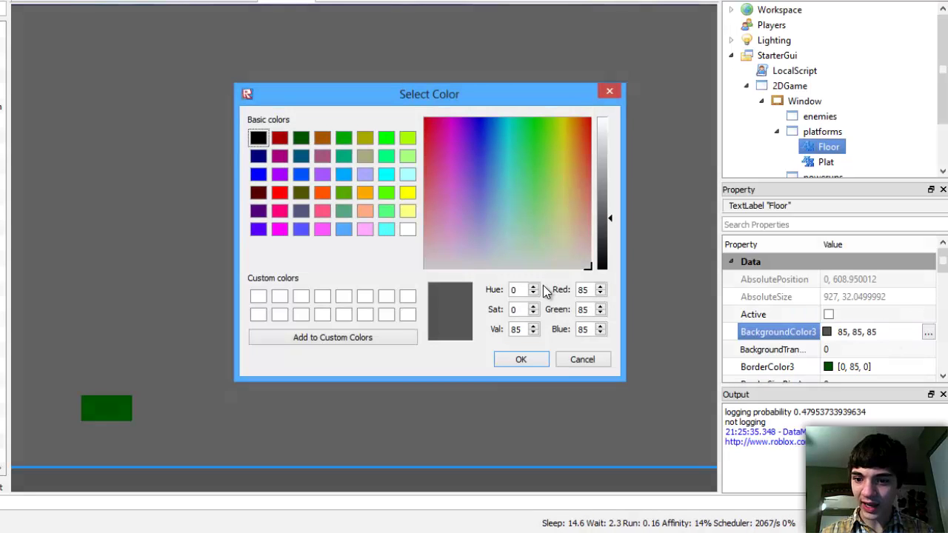
{"action": "left_click", "coordinate": [532, 333]}
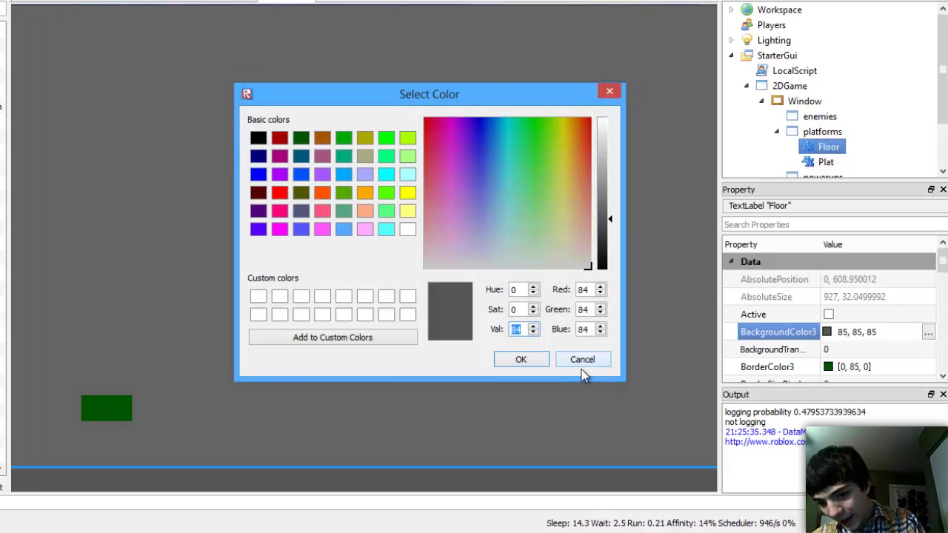
{"action": "type", "text": "30"}
{"action": "key", "text": "Return"}
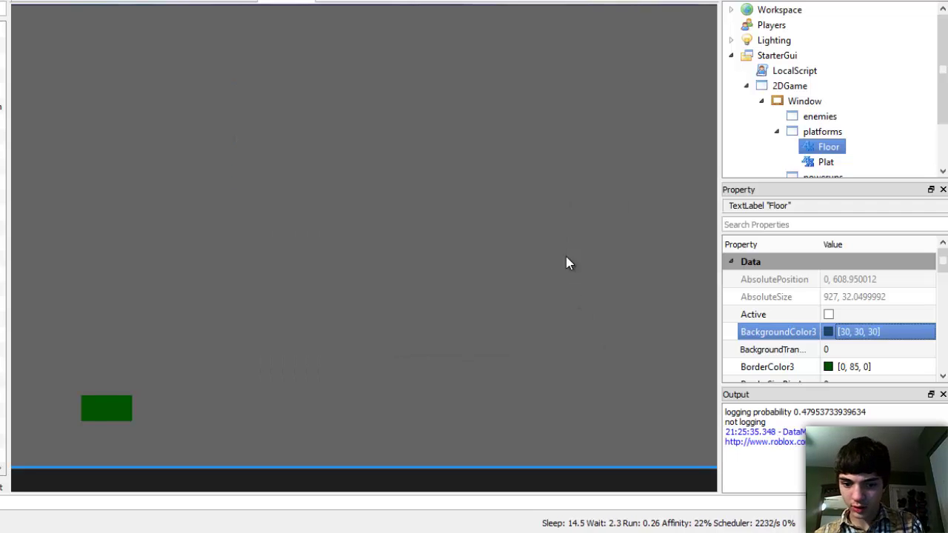
Remove the Plat label's border by setting its BorderSizePixel to 0
{"action": "left_click", "coordinate": [825, 146]}
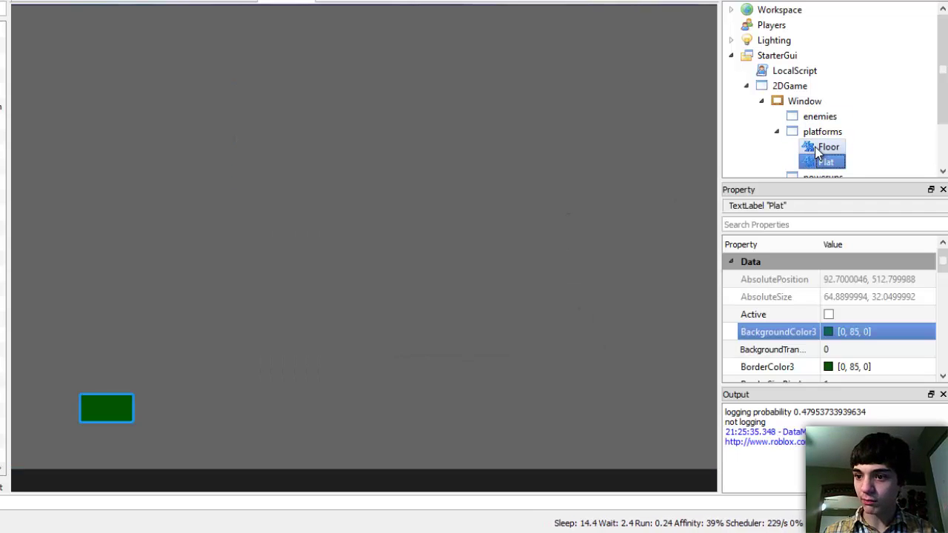
{"action": "left_click", "coordinate": [826, 162]}
{"action": "left_click", "coordinate": [828, 314]}
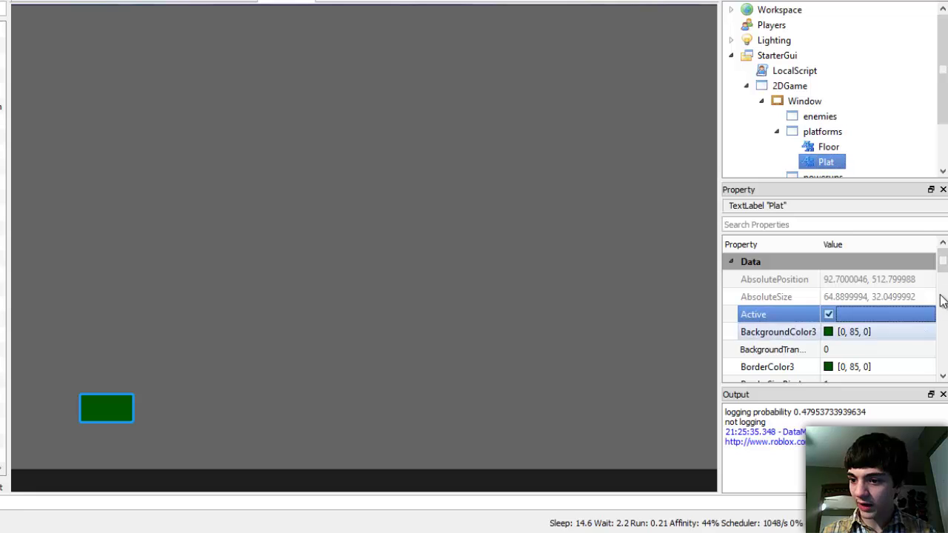
{"action": "scroll", "coordinate": [943, 287], "scroll_direction": "down", "scroll_amount": 1}
{"action": "scroll", "coordinate": [943, 288], "scroll_direction": "down", "scroll_amount": 2}
{"action": "left_click", "coordinate": [850, 332]}
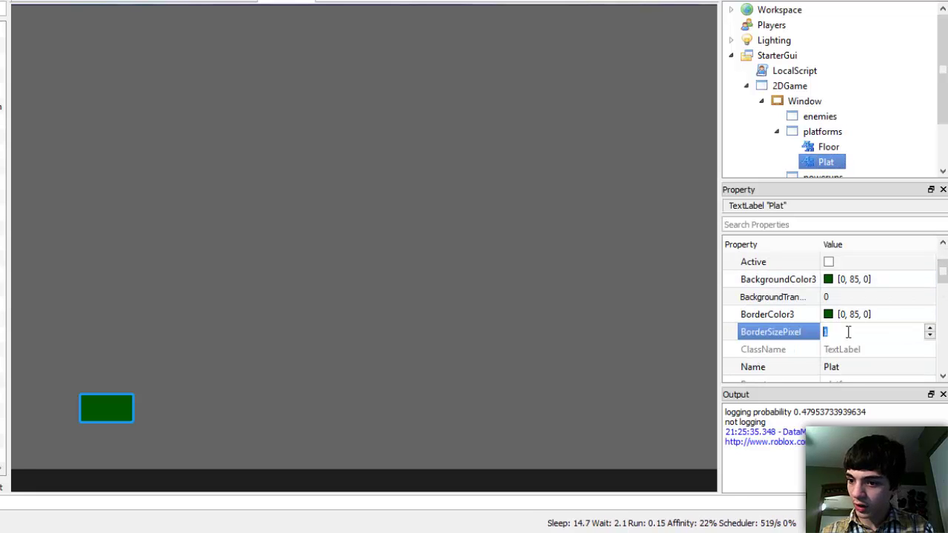
{"action": "type", "text": "0"}
Set the Plat label's BackgroundColor3 to a light neutral grey, 150, 150, 150
{"action": "left_click", "coordinate": [918, 280]}
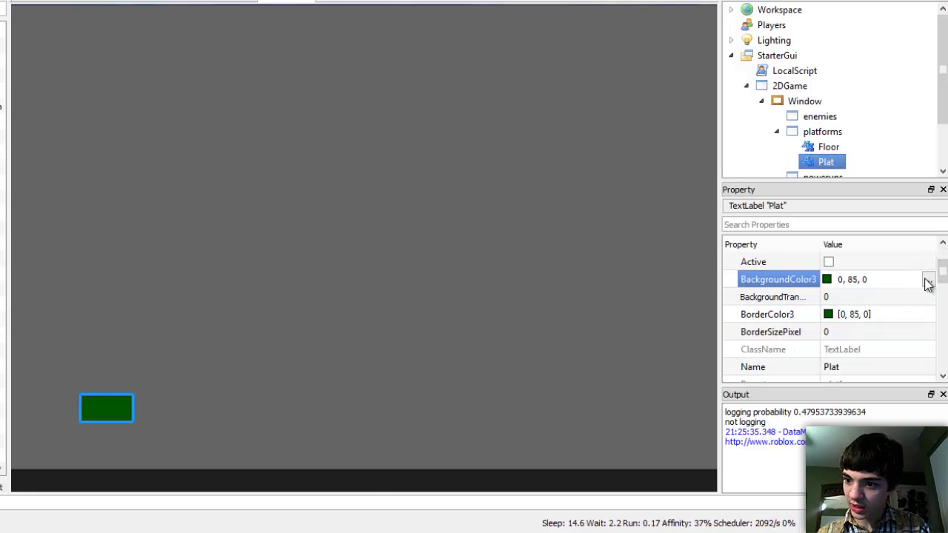
{"action": "left_click", "coordinate": [929, 283]}
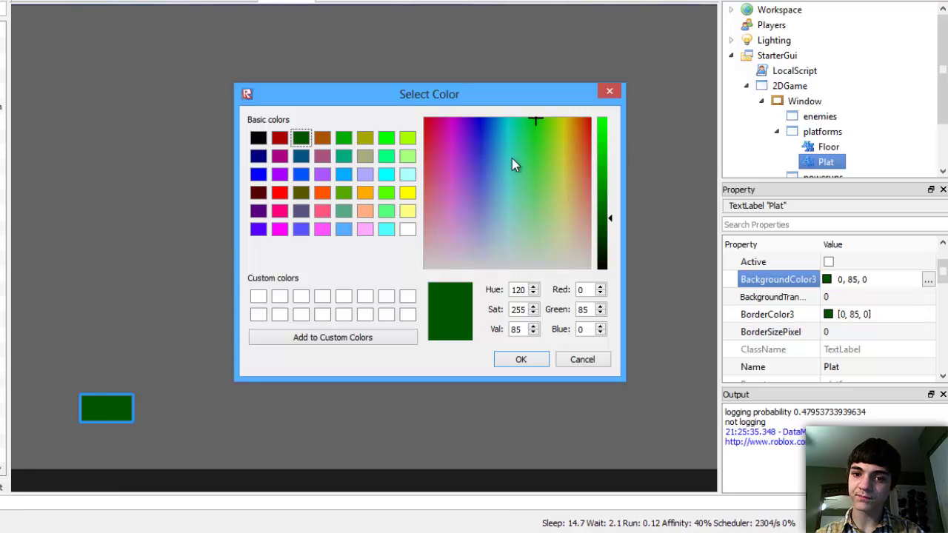
{"action": "left_click", "coordinate": [521, 267]}
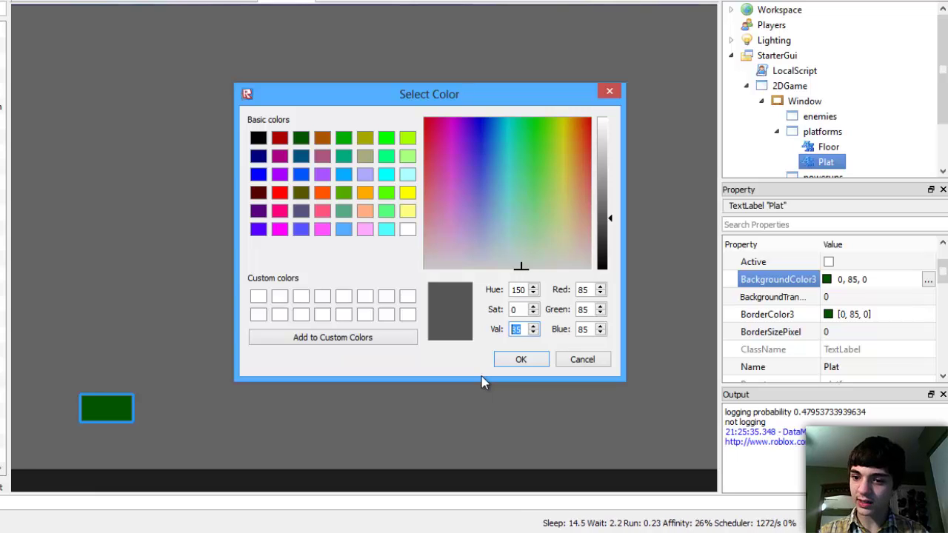
{"action": "type", "text": "150"}
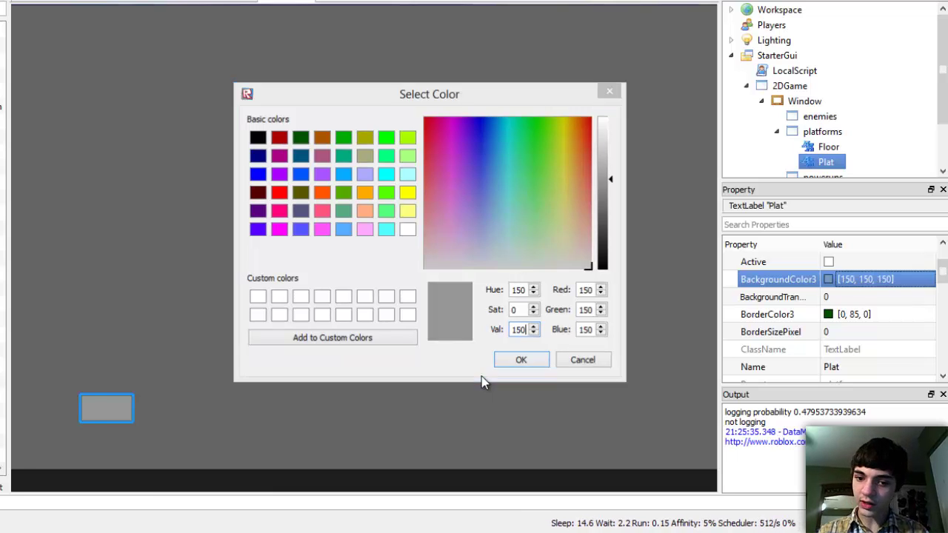
{"action": "key", "text": "Return"}
{"action": "left_click", "coordinate": [516, 299]}
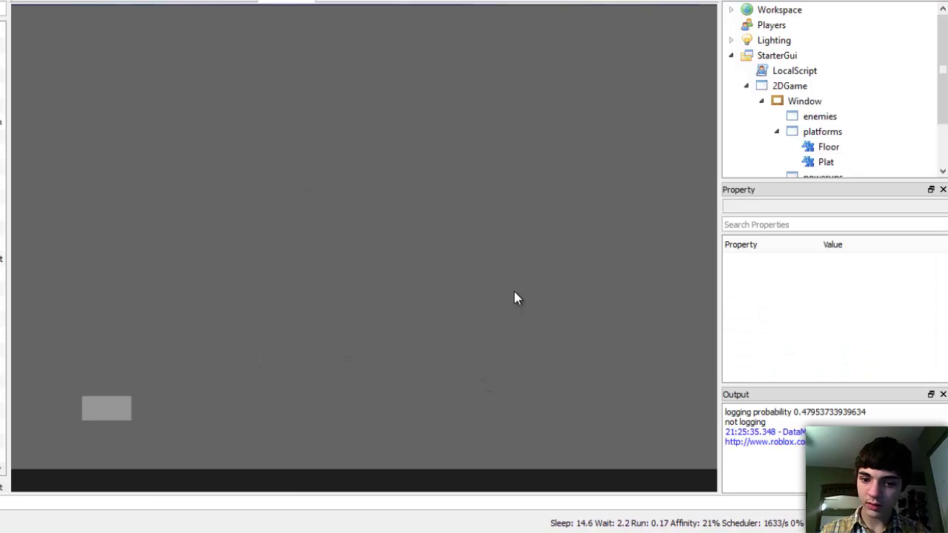
Duplicate the Plat label inside the platforms group
{"action": "left_click", "coordinate": [825, 161]}
{"action": "left_click", "coordinate": [807, 132]}
{"action": "key", "text": "ctrl+v"}
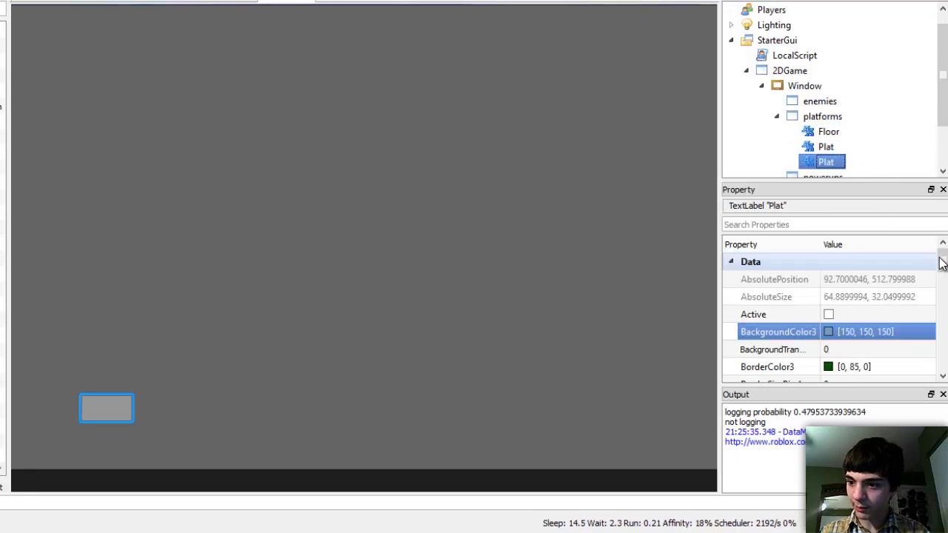
Set the horizontal scale of the duplicated Plat label's Position to 0.18
{"action": "left_click_drag", "start_coordinate": [943, 263], "coordinate": [943, 293]}
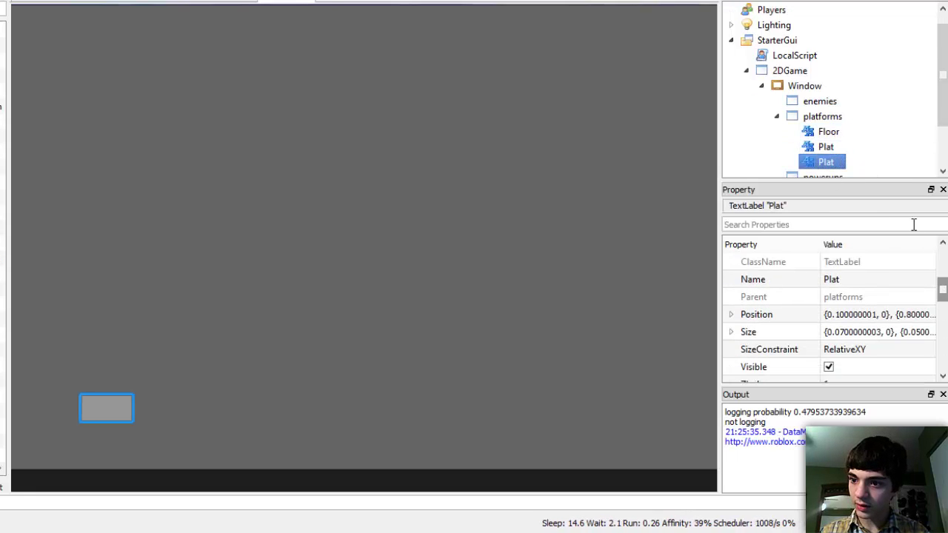
{"action": "left_click", "coordinate": [839, 319]}
{"action": "left_click", "coordinate": [840, 317]}
{"action": "double_click", "coordinate": [837, 314]}
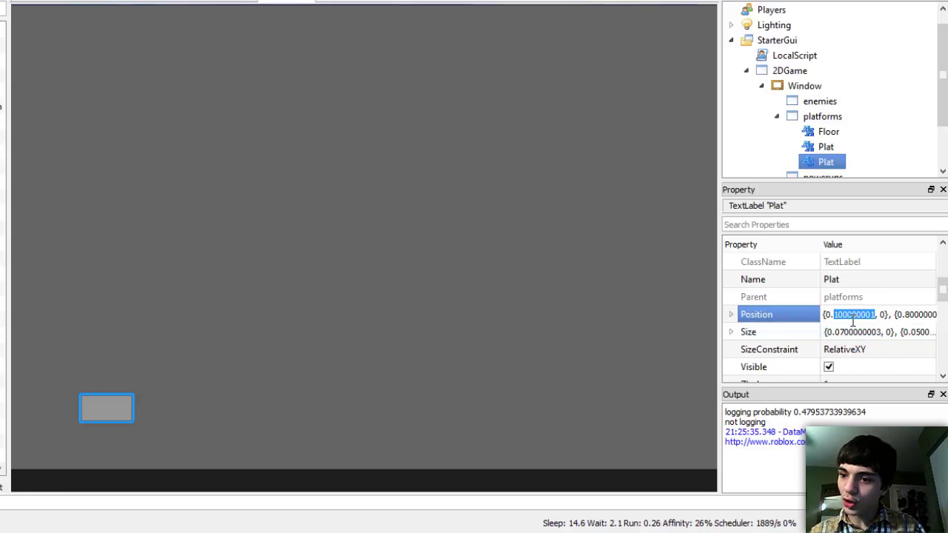
{"action": "type", "text": "12, 0"}
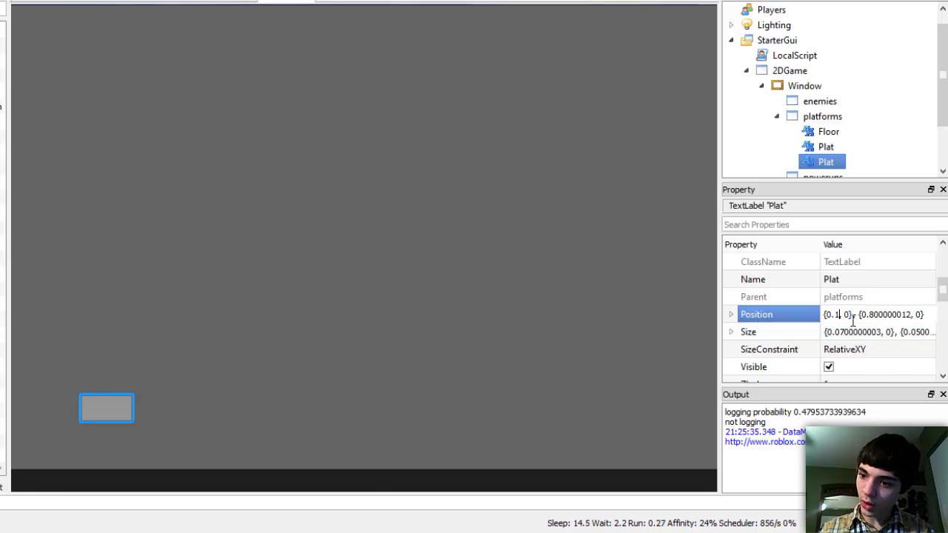
{"action": "type", "text": "8"}
{"action": "key", "text": "Return"}
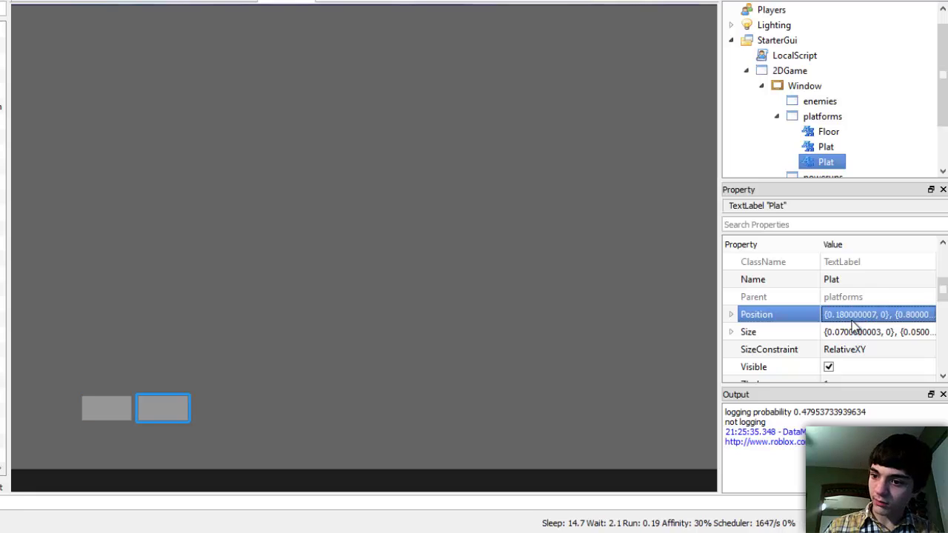
Raise the duplicated Plat label by setting the vertical scale of its Position to 0.75
{"action": "left_click", "coordinate": [915, 316]}
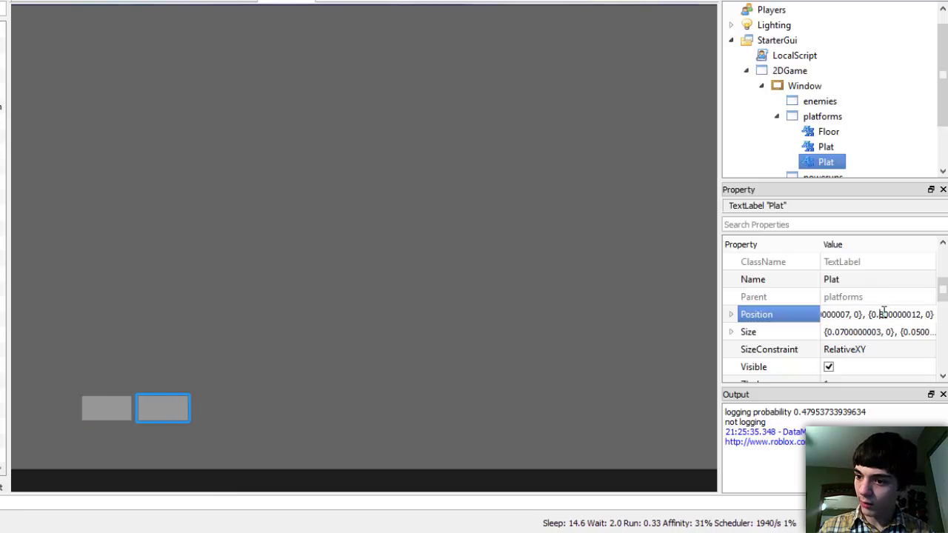
{"action": "left_click_drag", "start_coordinate": [879, 314], "coordinate": [923, 314]}
{"action": "type", "text": "76"}
{"action": "key", "text": "Return"}
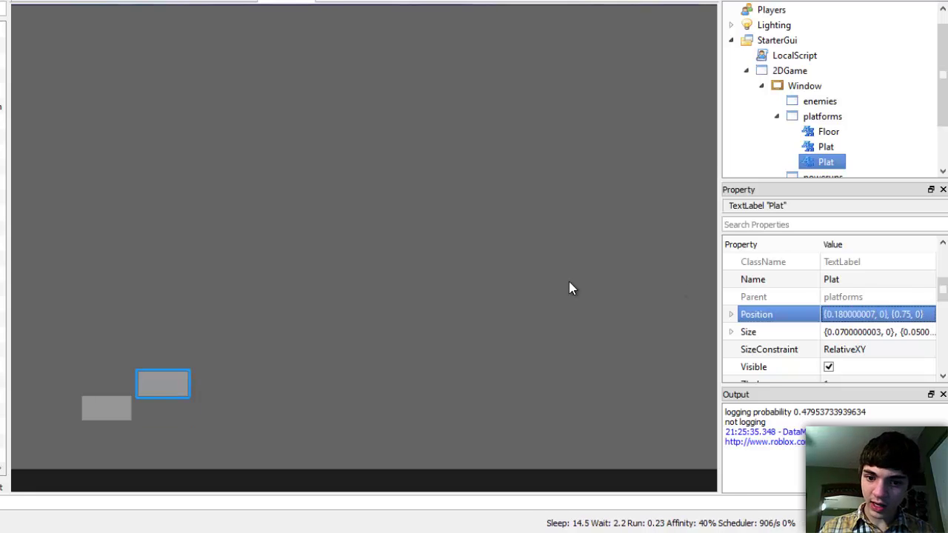
{"action": "left_click", "coordinate": [468, 277]}
Widen the duplicated Plat label by setting the horizontal scale of its Size to 0.15
{"action": "left_click", "coordinate": [828, 162]}
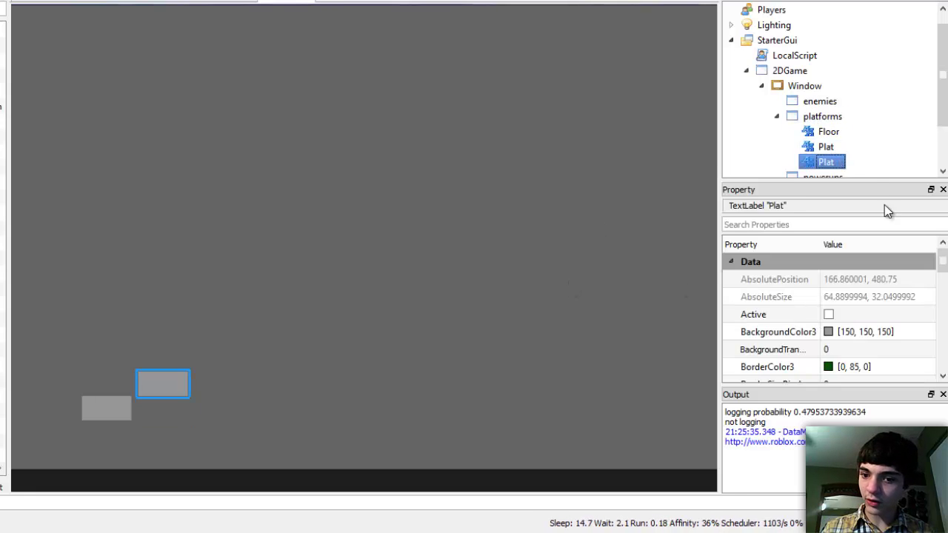
{"action": "left_click_drag", "start_coordinate": [943, 274], "coordinate": [942, 287]}
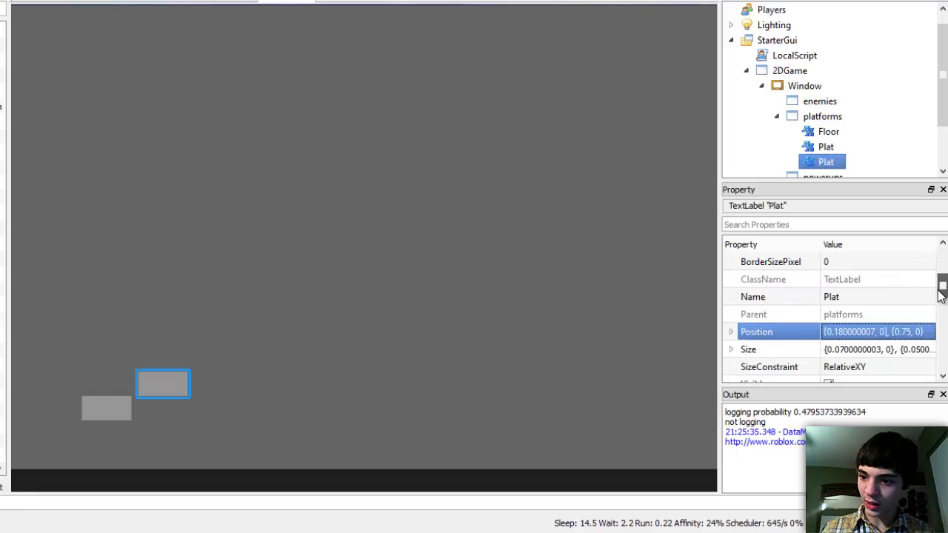
{"action": "left_click", "coordinate": [877, 354]}
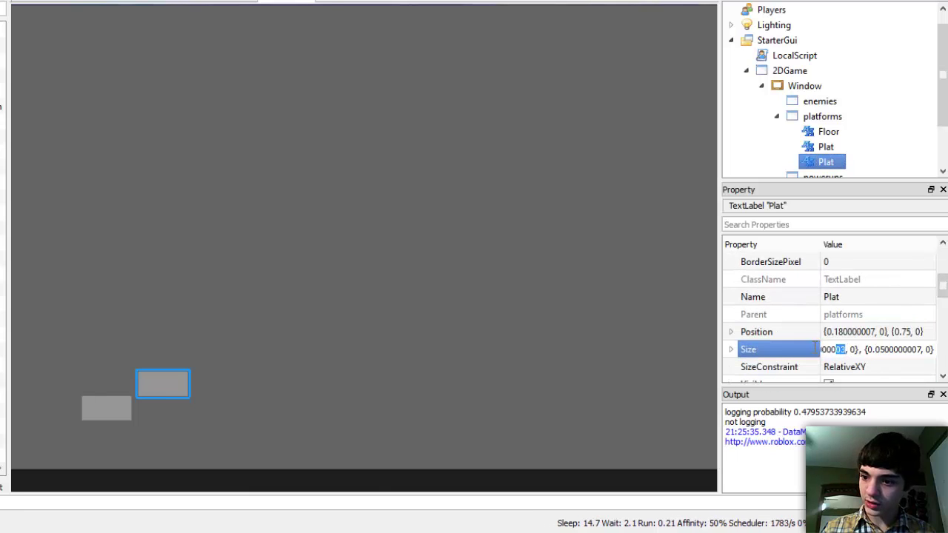
{"action": "left_click_drag", "start_coordinate": [844, 350], "coordinate": [833, 346]}
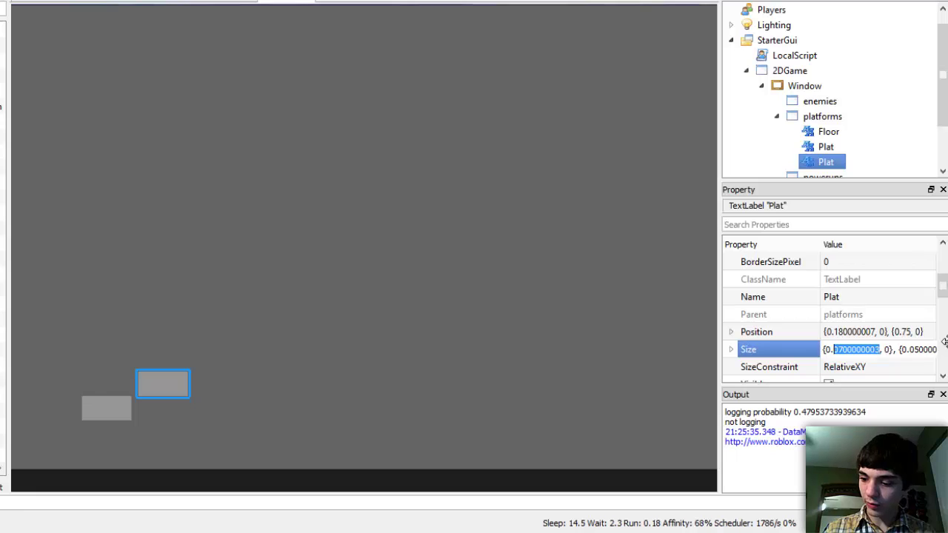
{"action": "type", "text": "15"}
{"action": "key", "text": "Return"}
{"action": "left_click", "coordinate": [482, 271]}
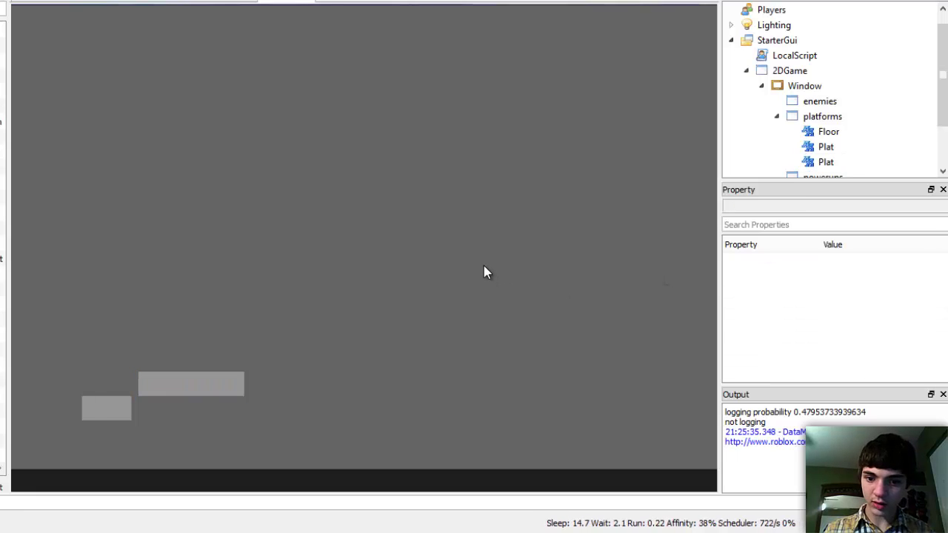
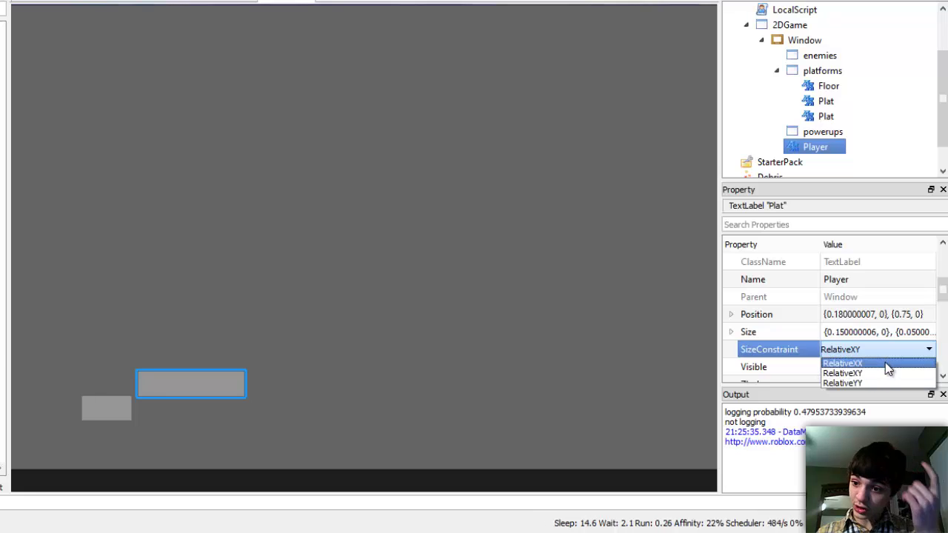
Set the Player label's SizeConstraint to RelativeYY
{"action": "left_click", "coordinate": [886, 381]}
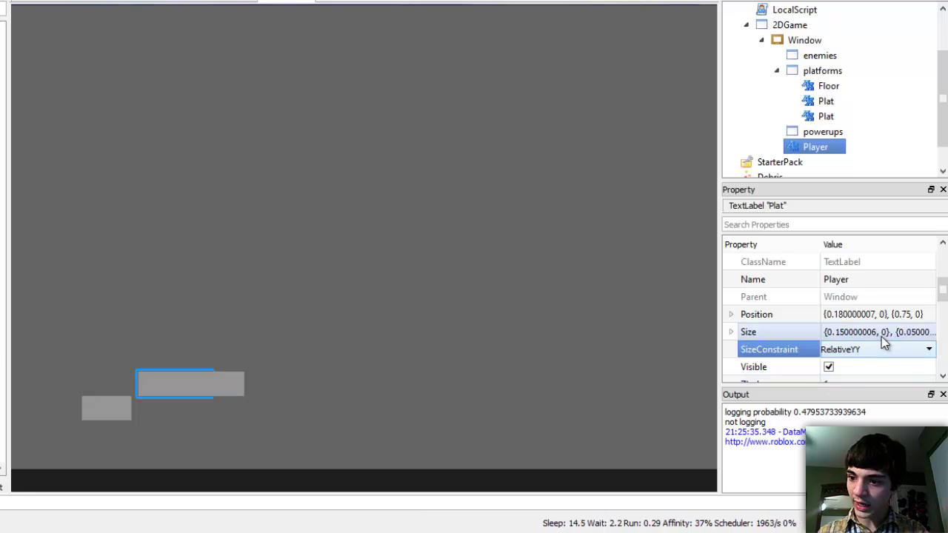
Switch the Player label's SizeConstraint to RelativeXY
{"action": "left_click", "coordinate": [882, 335]}
{"action": "double_click", "coordinate": [845, 334]}
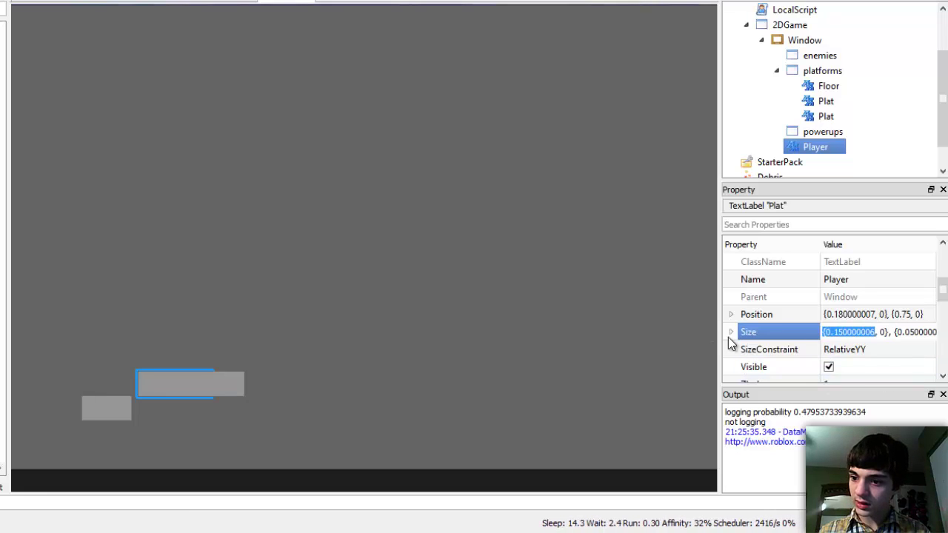
{"action": "left_click", "coordinate": [853, 354]}
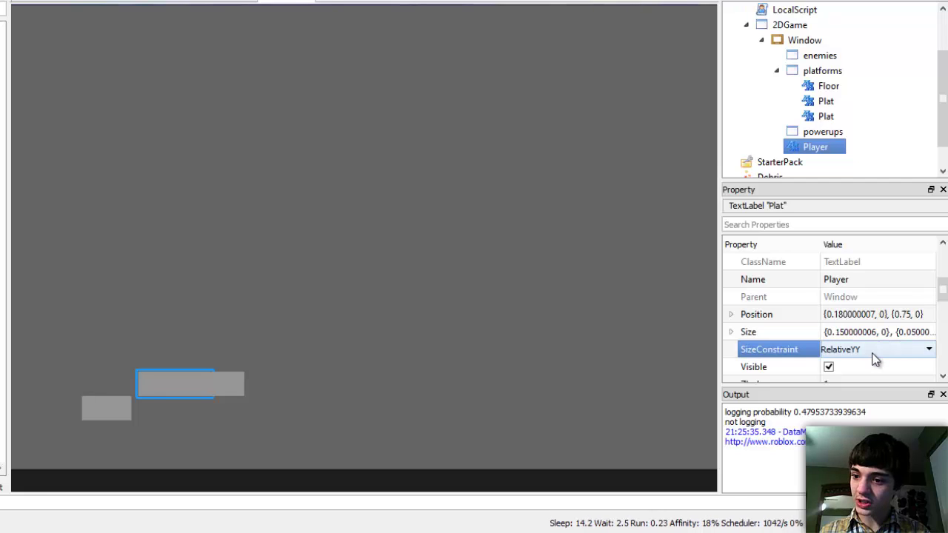
{"action": "left_click", "coordinate": [869, 349]}
{"action": "left_click", "coordinate": [876, 360]}
Set the vertical scale of the Player label's Size to 0.15
{"action": "left_click", "coordinate": [852, 333]}
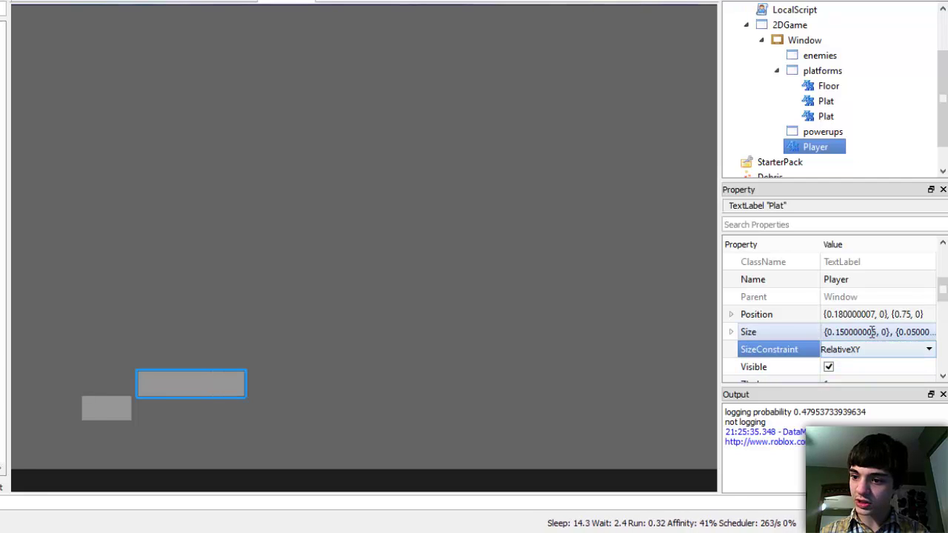
{"action": "double_click", "coordinate": [831, 331]}
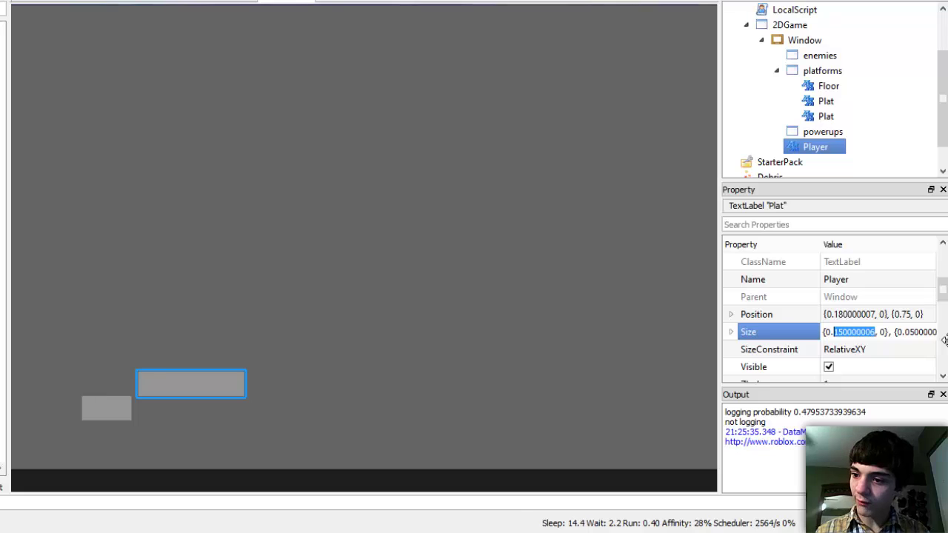
{"action": "left_click", "coordinate": [907, 332]}
{"action": "mouse_move", "coordinate": [906, 332]}
{"action": "left_mouse_down"}
{"action": "mouse_move", "coordinate": [939, 330]}
{"action": "mouse_move", "coordinate": [924, 326]}
{"action": "left_mouse_up"}
{"action": "type", "text": "15"}
{"action": "key", "text": "Return"}
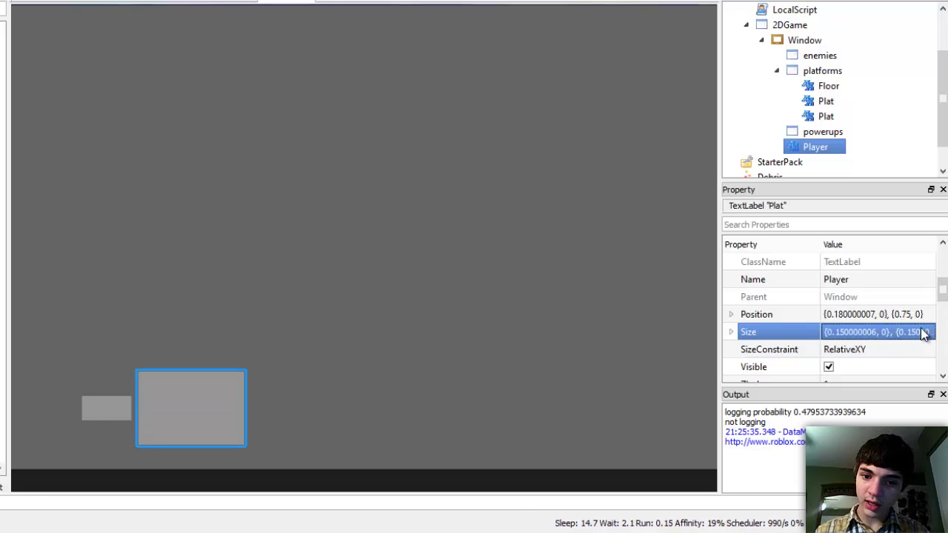
Shrink the Player label by setting both the horizontal and vertical scale of its Size to 0.05
{"action": "left_click", "coordinate": [851, 332]}
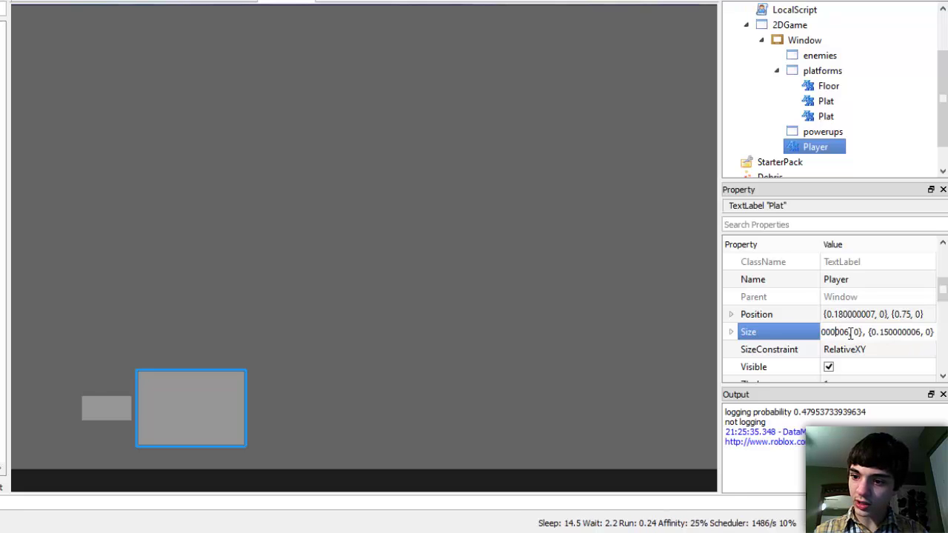
{"action": "left_click", "coordinate": [883, 332]}
{"action": "key", "text": "BackSpace"}
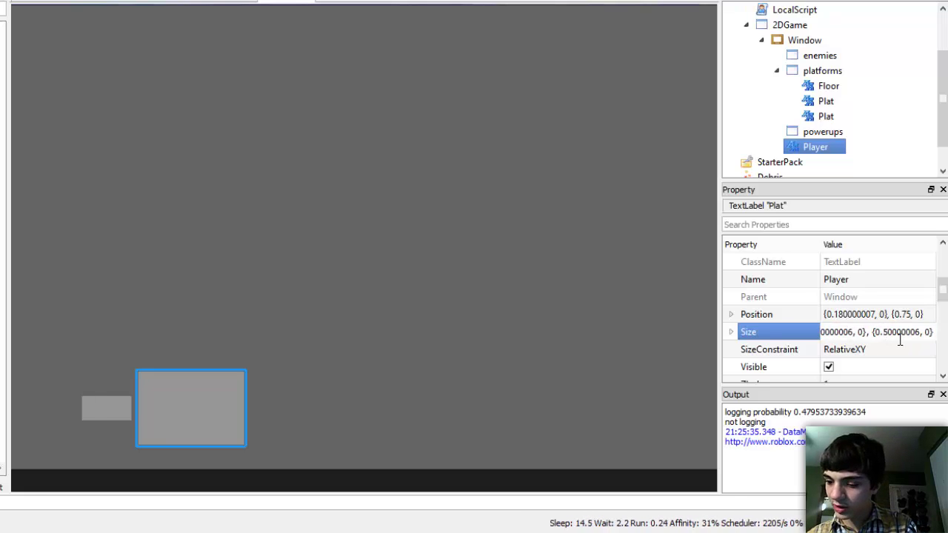
{"action": "type", "text": "0"}
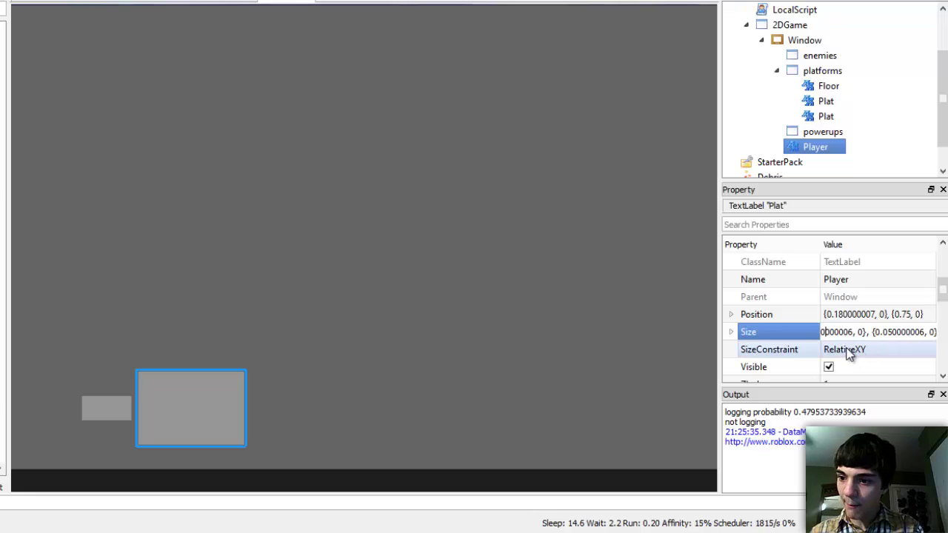
{"action": "key", "text": "Home"}
{"action": "left_click", "coordinate": [839, 332]}
{"action": "key", "text": "BackSpace"}
{"action": "type", "text": "0"}
{"action": "key", "text": "Return"}
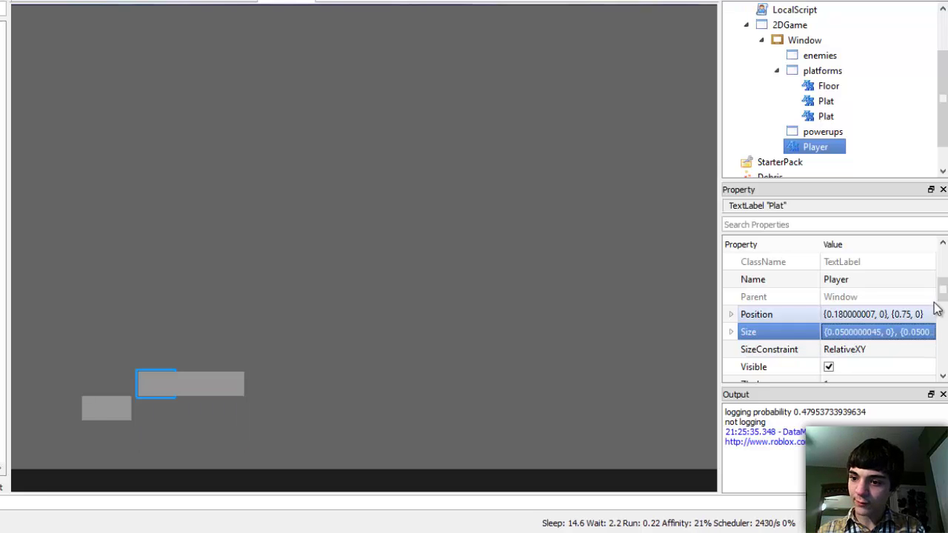
Change the Player label's BackgroundColor3 to the basic blue 0, 85, 255
{"action": "left_click_drag", "start_coordinate": [941, 289], "coordinate": [941, 263]}
{"action": "left_click", "coordinate": [921, 314]}
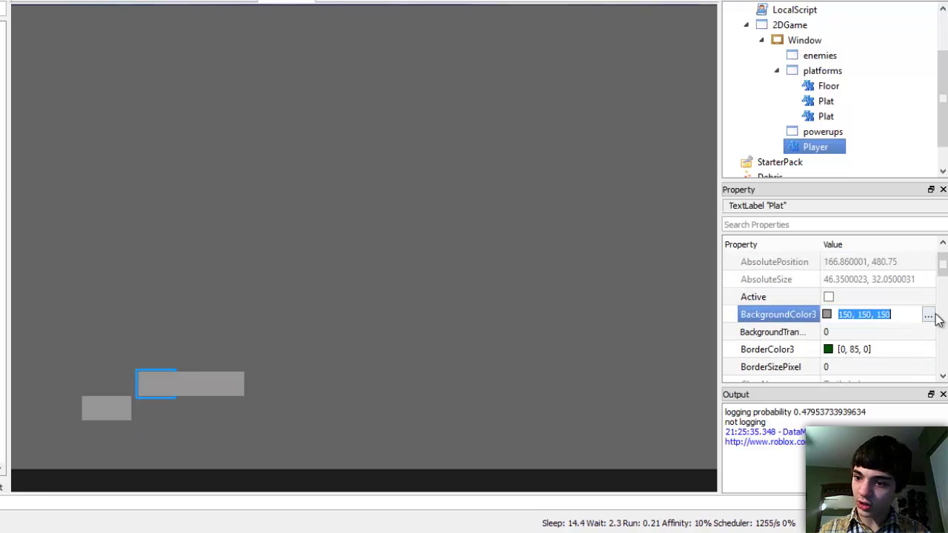
{"action": "left_click", "coordinate": [930, 316]}
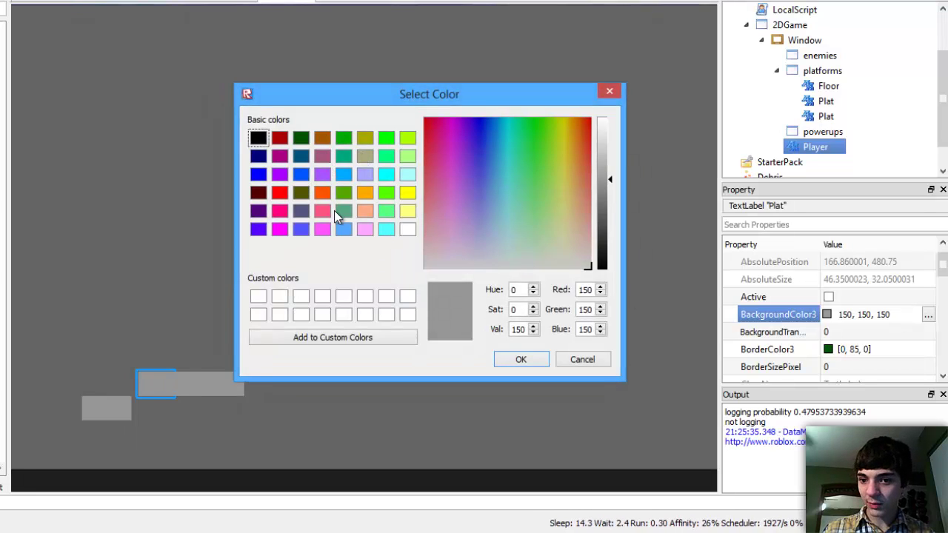
{"action": "left_click", "coordinate": [300, 174]}
{"action": "left_click", "coordinate": [521, 359]}
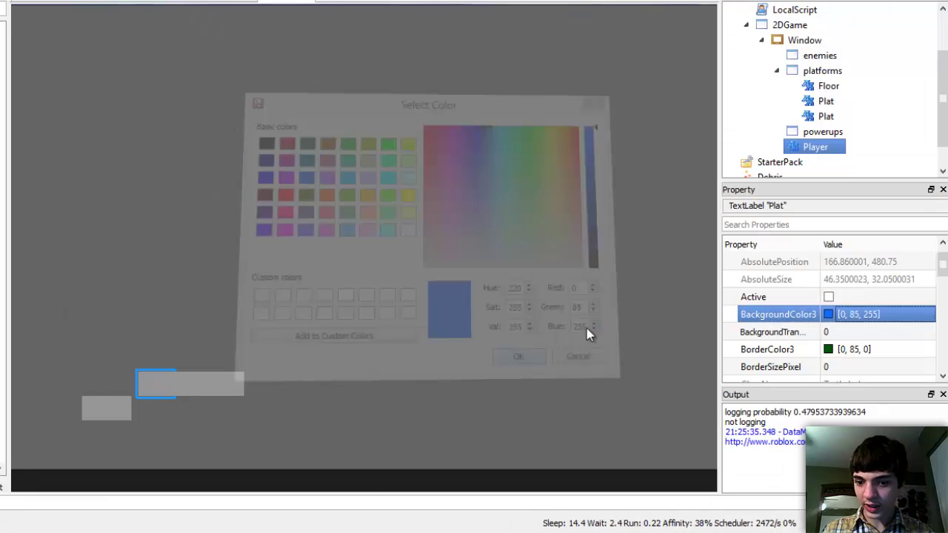
Set the Player label's ZIndex to 7
{"action": "scroll", "coordinate": [898, 343], "scroll_direction": "down", "scroll_amount": 3}
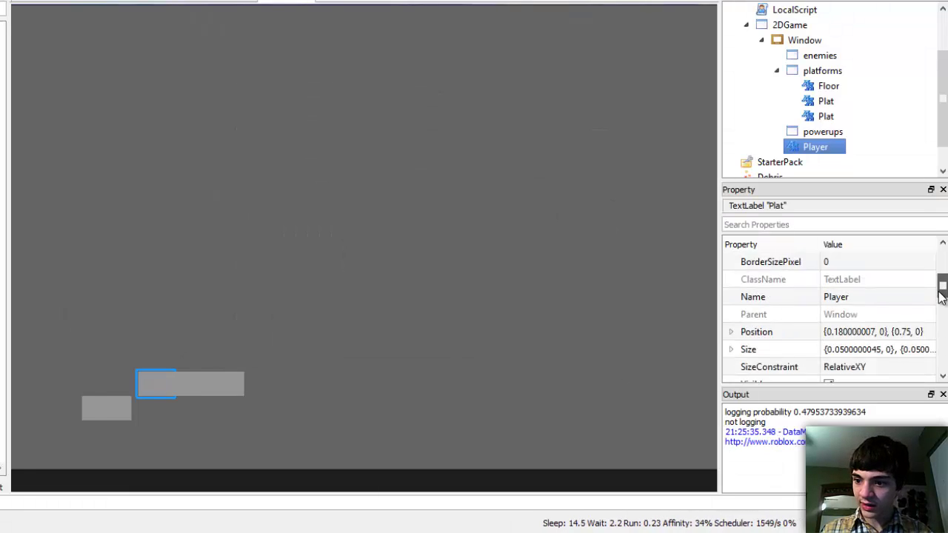
{"action": "left_click", "coordinate": [895, 351]}
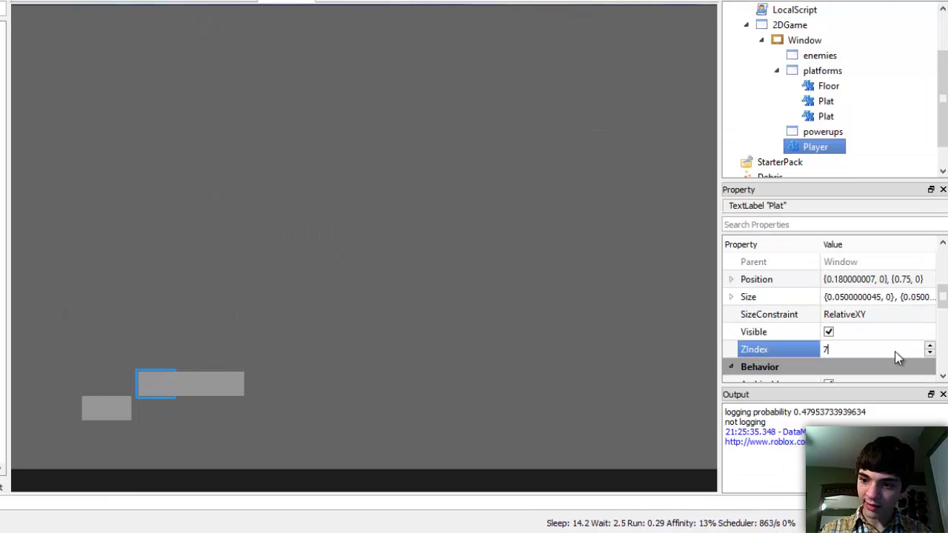
{"action": "type", "text": "7"}
{"action": "key", "text": "Return"}
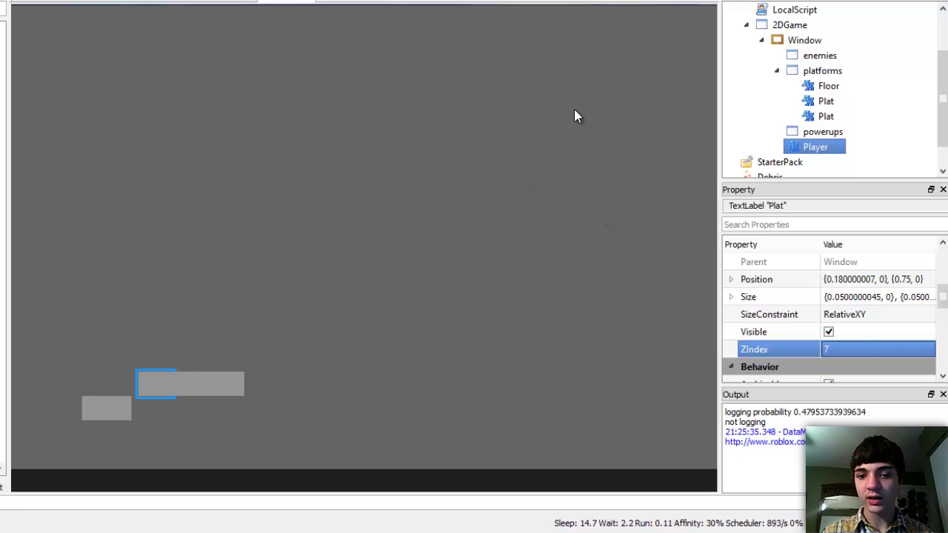
{"action": "left_click", "coordinate": [818, 102]}
{"action": "left_click", "coordinate": [814, 132]}
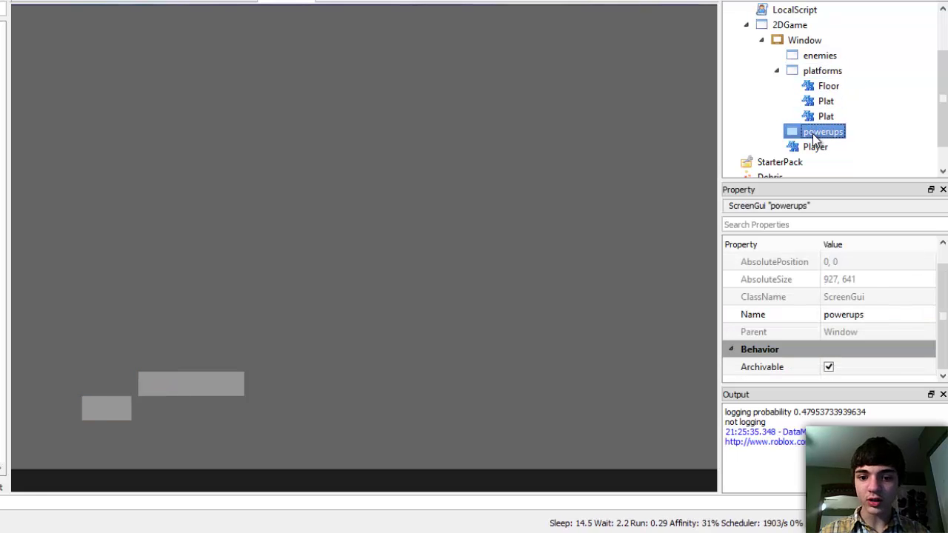
{"action": "key", "text": "Down"}
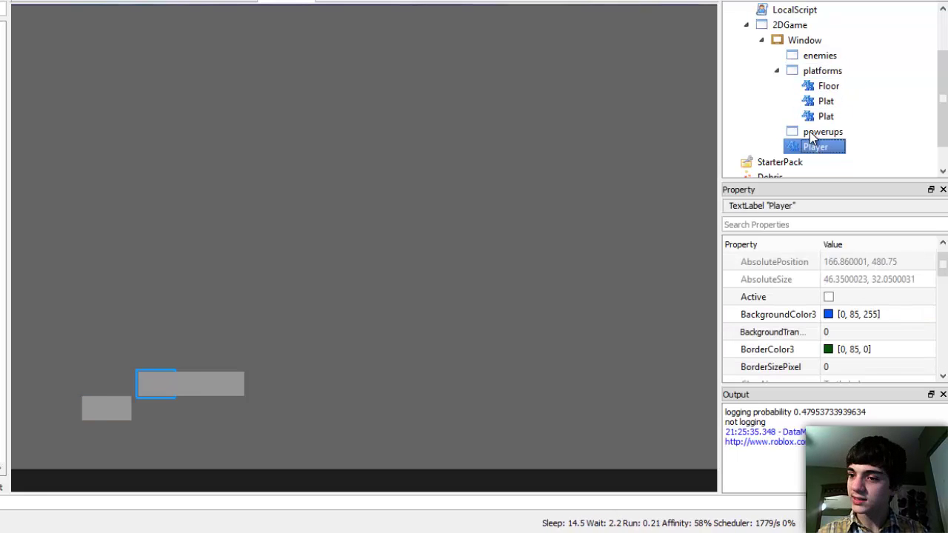
{"action": "left_click", "coordinate": [810, 131]}
{"action": "left_click", "coordinate": [822, 70]}
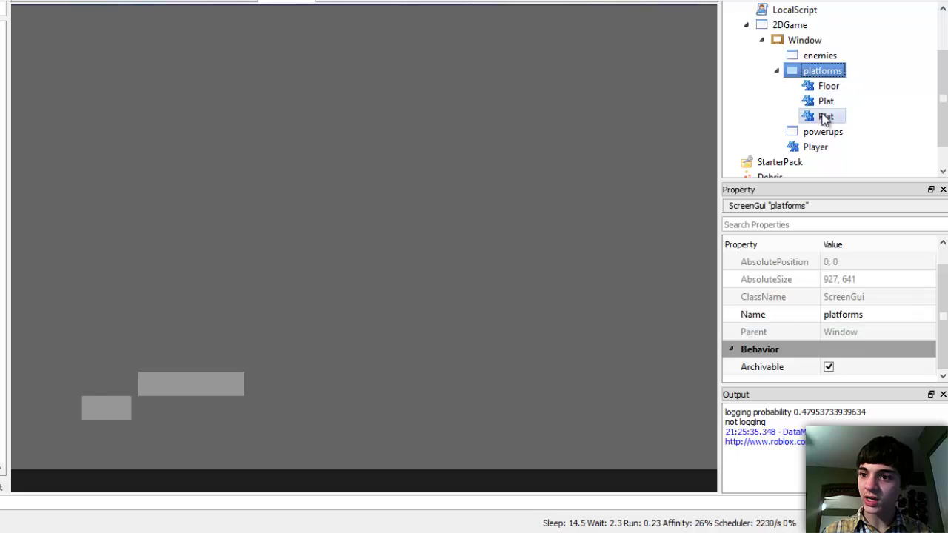
Move the Floor label and both Plat labels out of the platforms ScreenGui directly into the Window frame
{"action": "left_click", "coordinate": [826, 117]}
{"action": "left_click", "coordinate": [831, 86], "text": "shift"}
{"action": "left_click_drag", "start_coordinate": [832, 106], "coordinate": [792, 45]}
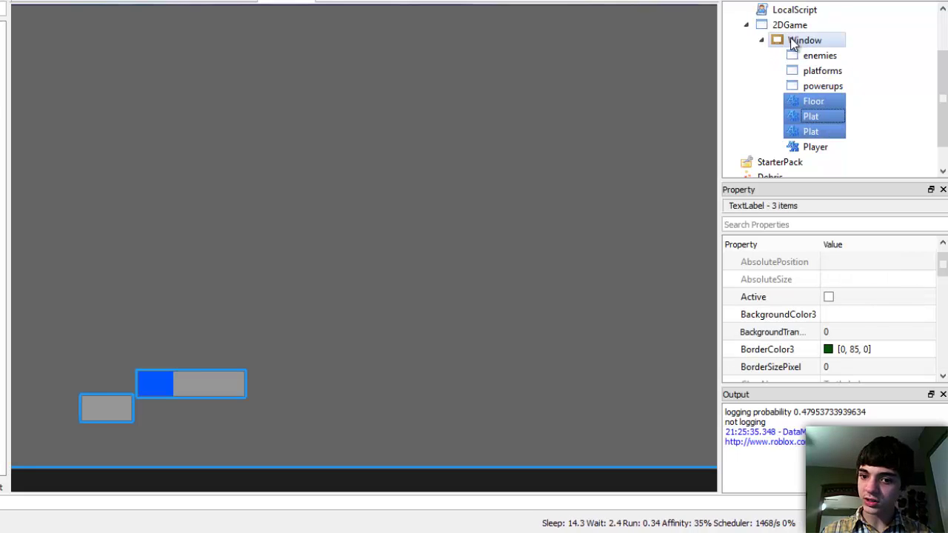
Delete the enemies, platforms and powerups ScreenGuis from the Window frame
{"action": "left_click", "coordinate": [819, 55]}
{"action": "left_click", "coordinate": [830, 87], "text": "shift"}
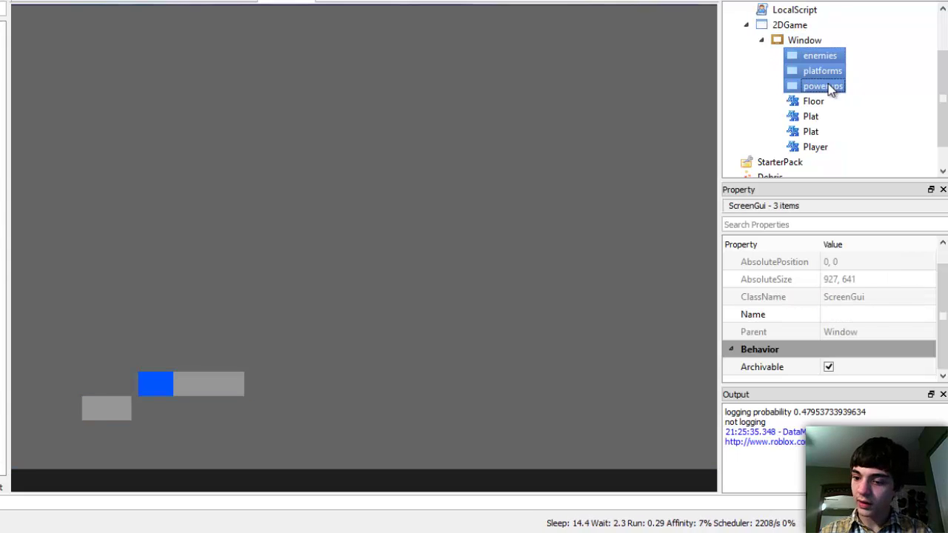
{"action": "key", "text": "Delete"}
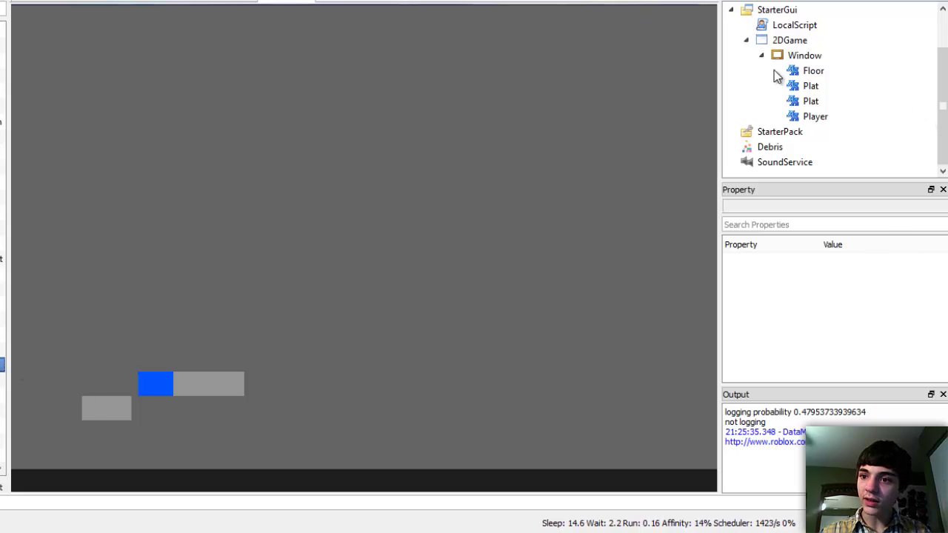
Insert a new Frame into Window and name it Platforms
{"action": "left_click", "coordinate": [818, 56]}
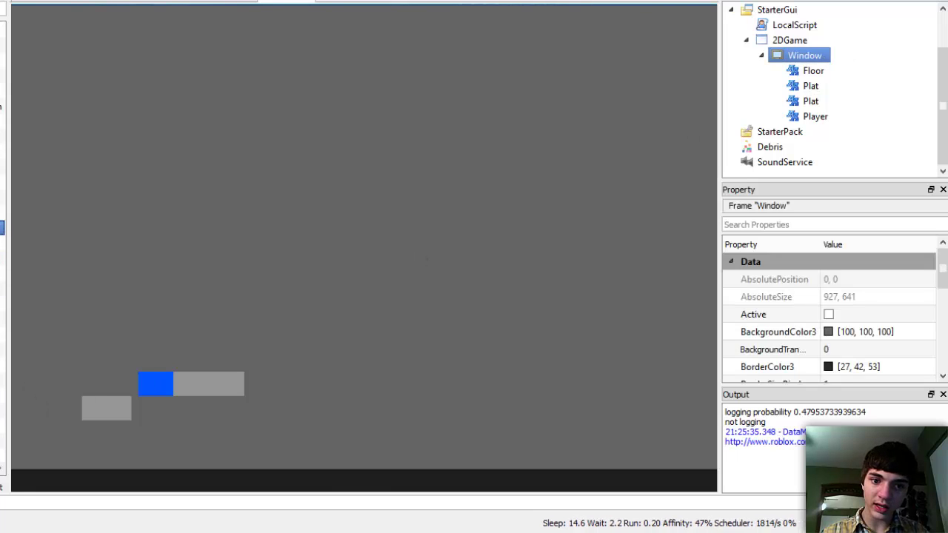
{"action": "left_click", "coordinate": [814, 71]}
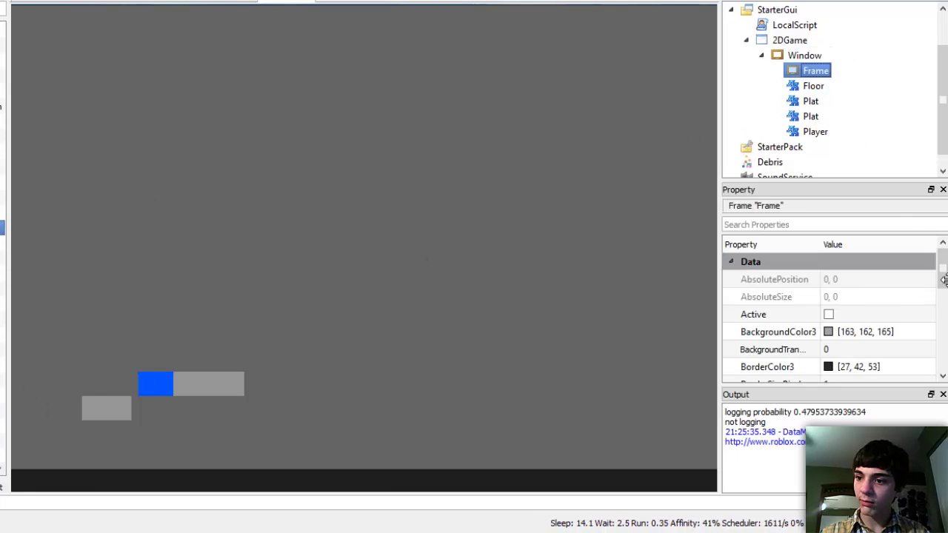
{"action": "left_click_drag", "start_coordinate": [943, 274], "coordinate": [945, 306]}
{"action": "left_click", "coordinate": [864, 351]}
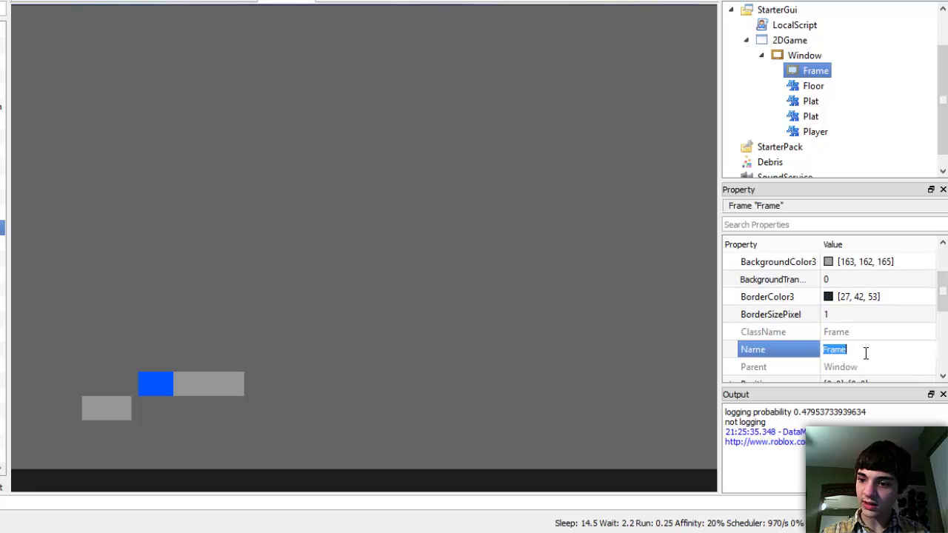
{"action": "type", "text": "Platforms"}
{"action": "key", "text": "Return"}
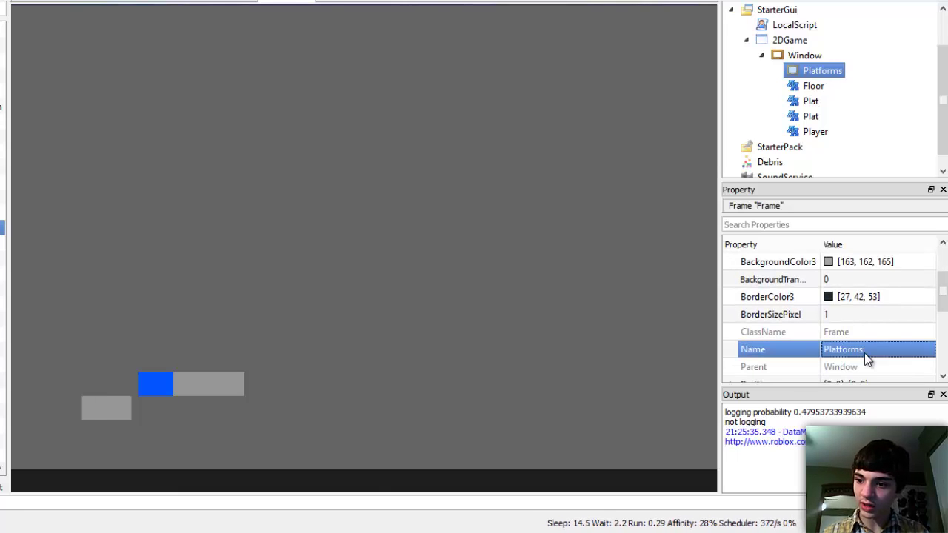
Make the Platforms frame fill the whole Window by setting its Size to {1, 0}, {1, 0}
{"action": "scroll", "coordinate": [930, 340], "scroll_direction": "down", "scroll_amount": 1}
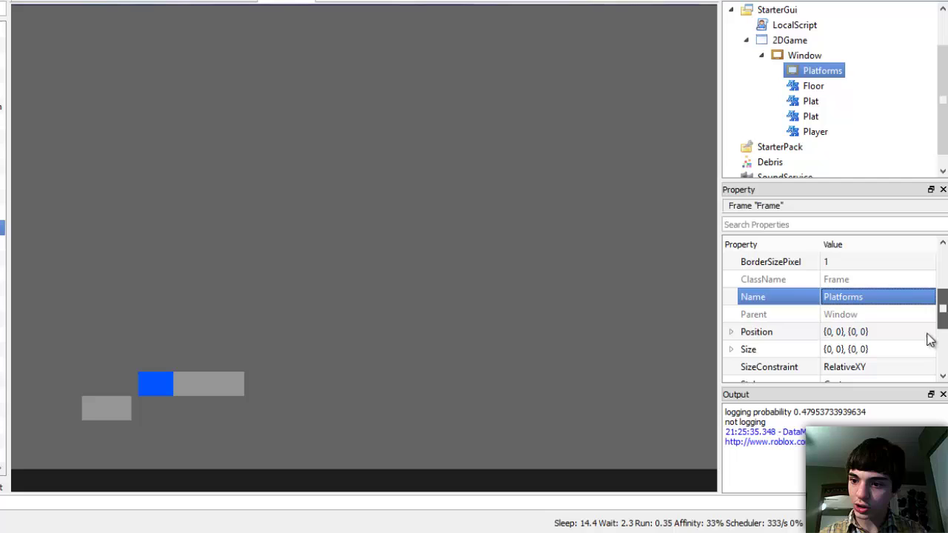
{"action": "left_click", "coordinate": [837, 349]}
{"action": "left_click", "coordinate": [834, 349]}
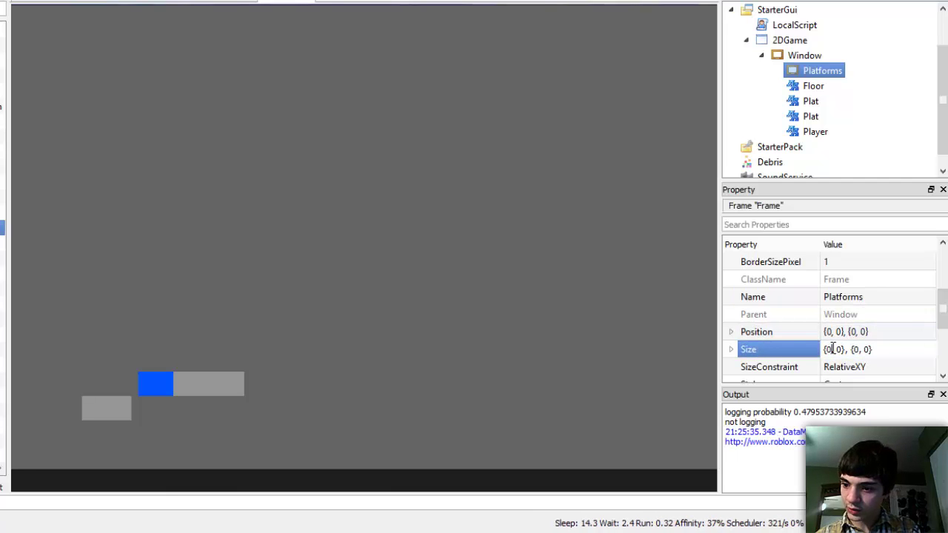
{"action": "key", "text": "BackSpace"}
{"action": "type", "text": "1"}
{"action": "left_click", "coordinate": [859, 349]}
{"action": "key", "text": "BackSpace"}
{"action": "type", "text": "1"}
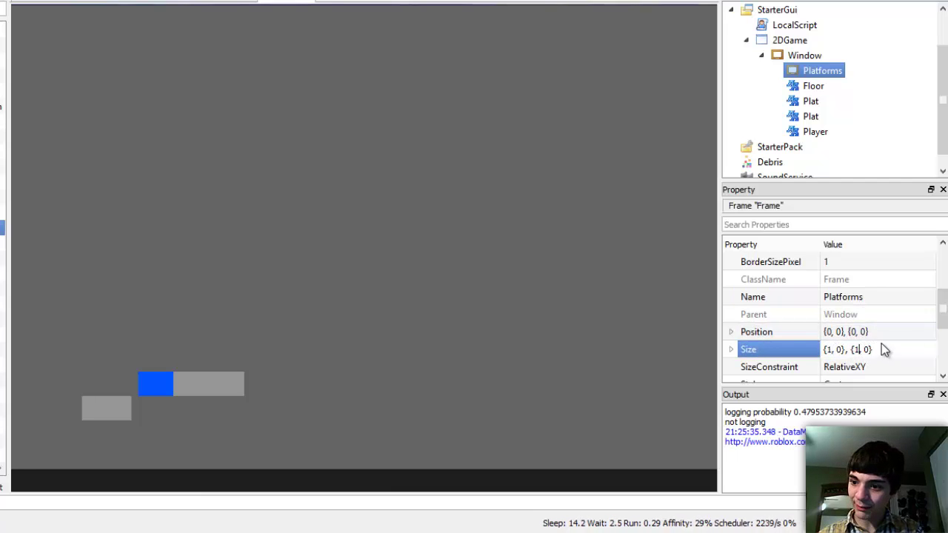
{"action": "key", "text": "Return"}
Make the Platforms frame invisible by setting its BackgroundTransparency to 1
{"action": "scroll", "coordinate": [942, 289], "scroll_direction": "up", "scroll_amount": 2}
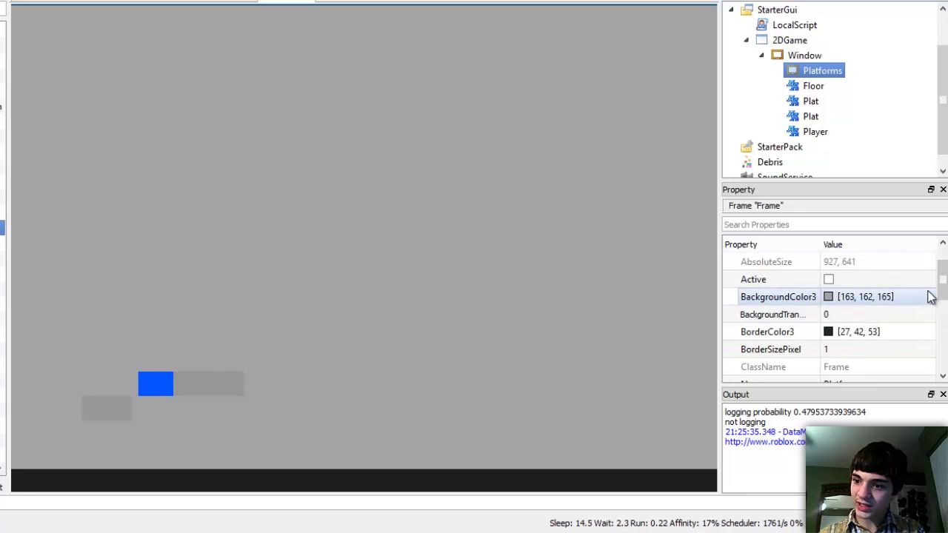
{"action": "left_click", "coordinate": [888, 314]}
{"action": "type", "text": "1"}
{"action": "key", "text": "Return"}
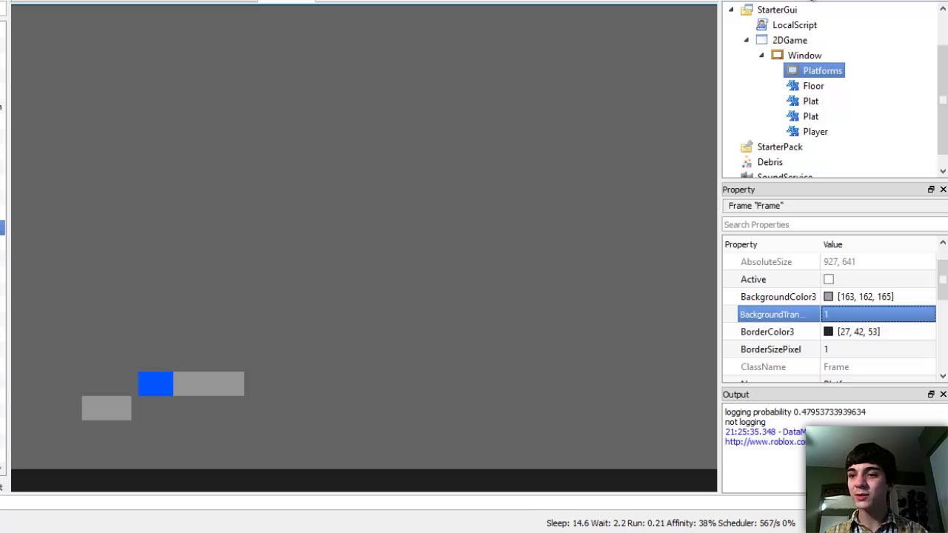
Move the Floor label and both Plat labels into the Platforms frame, and clear the selection
{"action": "left_click", "coordinate": [813, 86]}
{"action": "left_click", "coordinate": [815, 116], "text": "shift"}
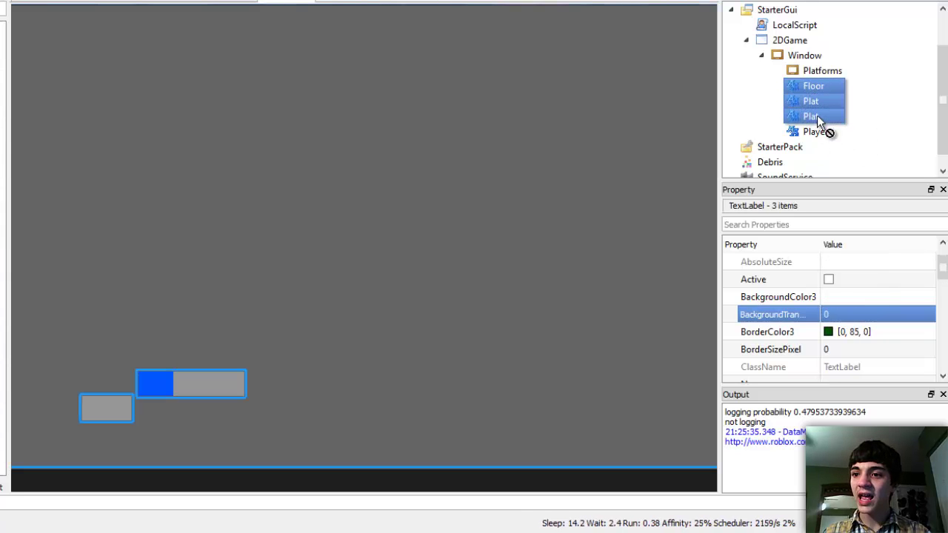
{"action": "left_click_drag", "start_coordinate": [817, 116], "coordinate": [814, 72]}
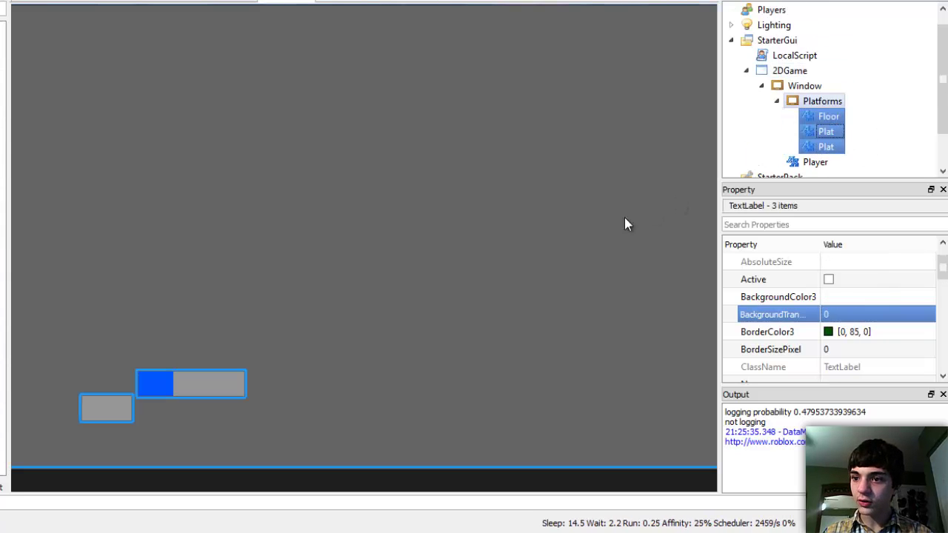
{"action": "left_click", "coordinate": [501, 139]}
Move the Player label to the lower-left corner on top of the floor by setting its Position to {0, 0}, {0.95, 0}
{"action": "left_click", "coordinate": [823, 163]}
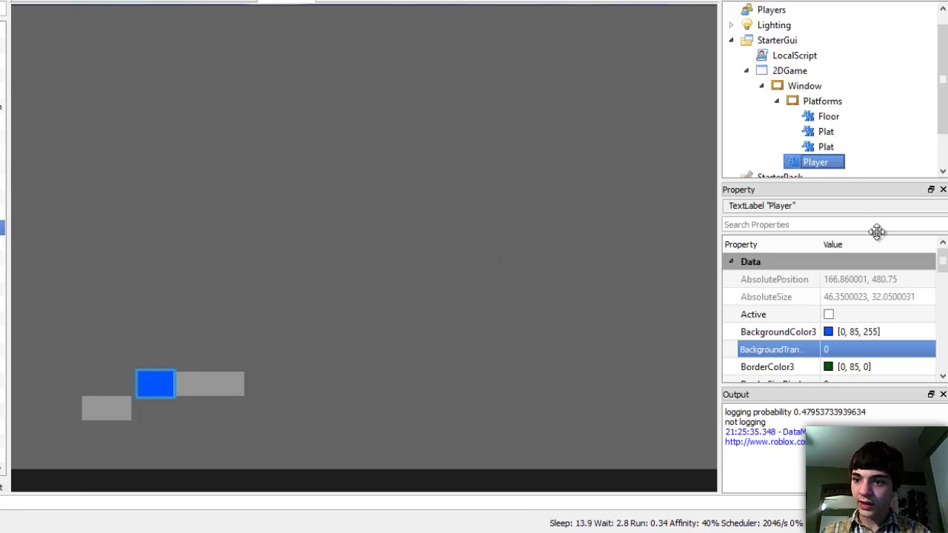
{"action": "left_click_drag", "start_coordinate": [943, 260], "coordinate": [944, 295]}
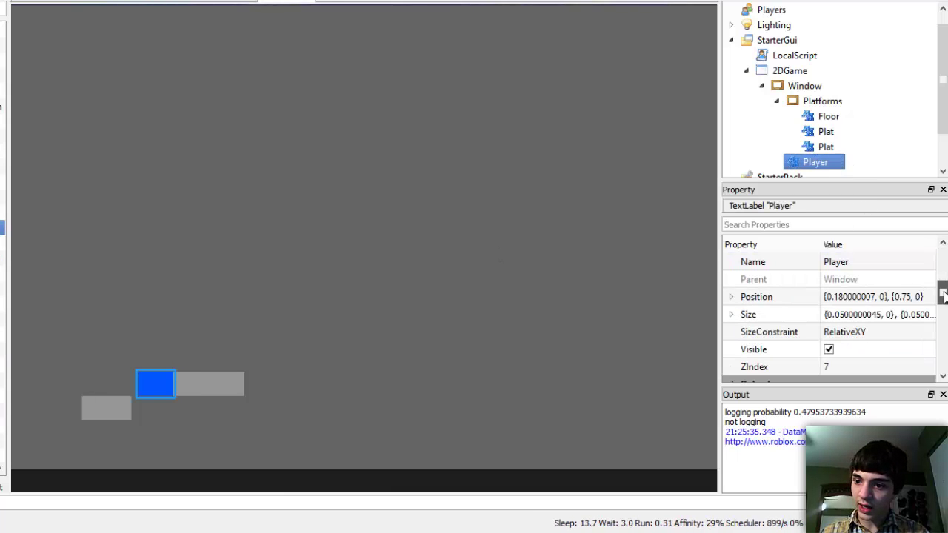
{"action": "left_click", "coordinate": [914, 297]}
{"action": "left_click", "coordinate": [889, 297]}
{"action": "left_click", "coordinate": [863, 297]}
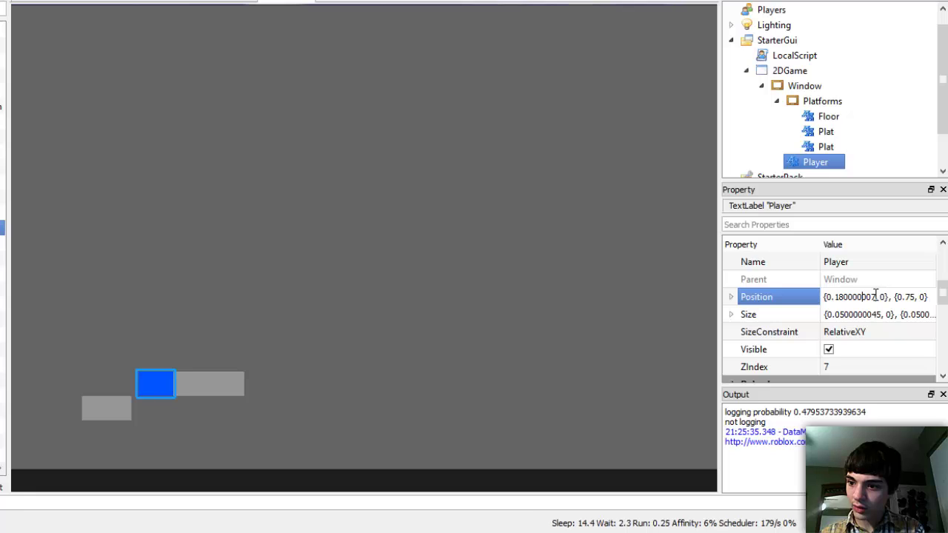
{"action": "mouse_move", "coordinate": [876, 296]}
{"action": "left_mouse_down"}
{"action": "mouse_move", "coordinate": [835, 293]}
{"action": "mouse_move", "coordinate": [861, 297]}
{"action": "left_mouse_up"}
{"action": "key", "text": "BackSpace"}
{"action": "key", "text": "BackSpace"}
{"action": "type", "text": "9"}
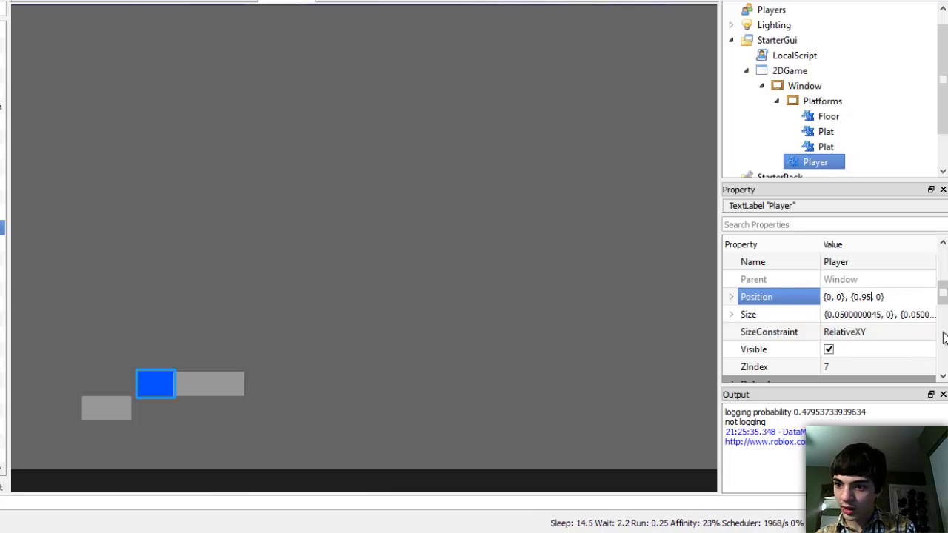
{"action": "key", "text": "Return"}
{"action": "left_click", "coordinate": [600, 226]}
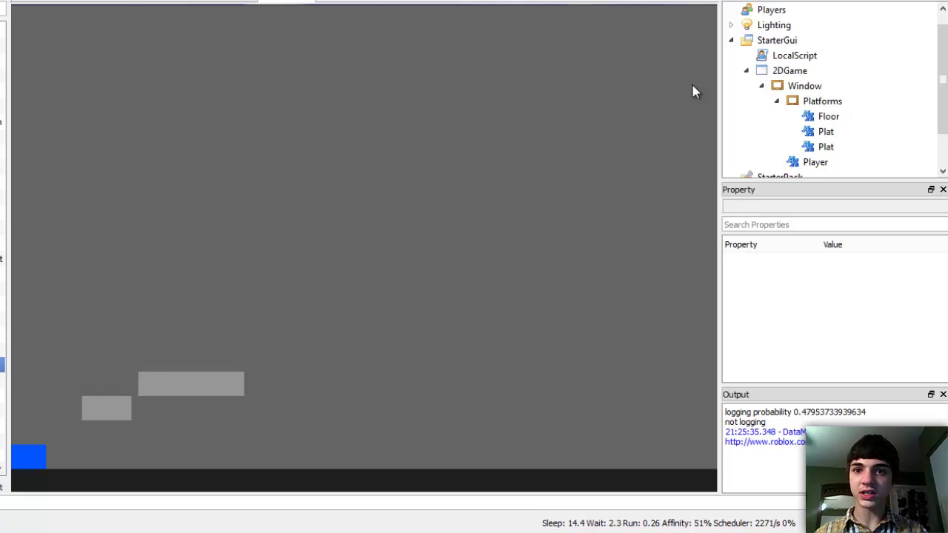
Review the hierarchy of the 2DGame ScreenGui, its Window frame and the Platforms frame inside it
{"action": "left_click", "coordinate": [761, 86]}
{"action": "left_click", "coordinate": [747, 86]}
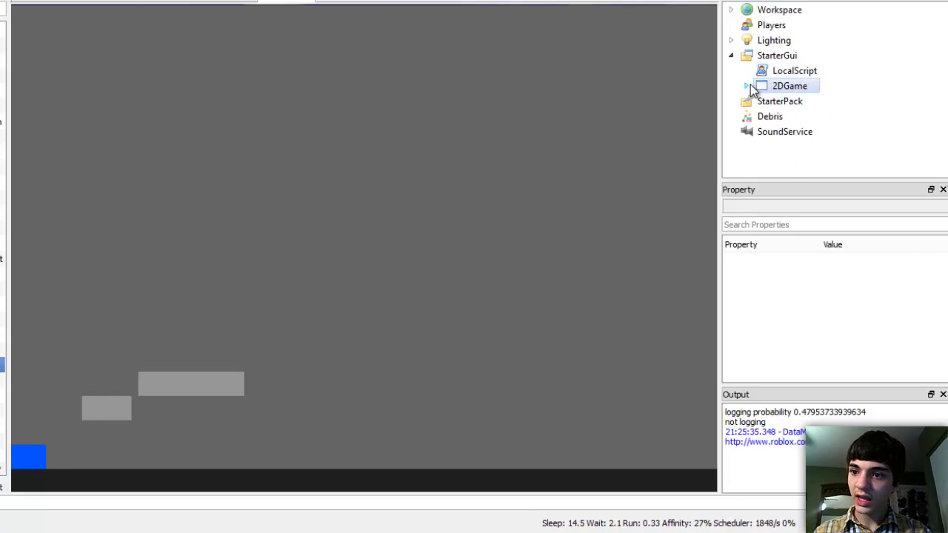
{"action": "left_click", "coordinate": [747, 86]}
{"action": "left_click", "coordinate": [770, 86]}
{"action": "left_click", "coordinate": [761, 101]}
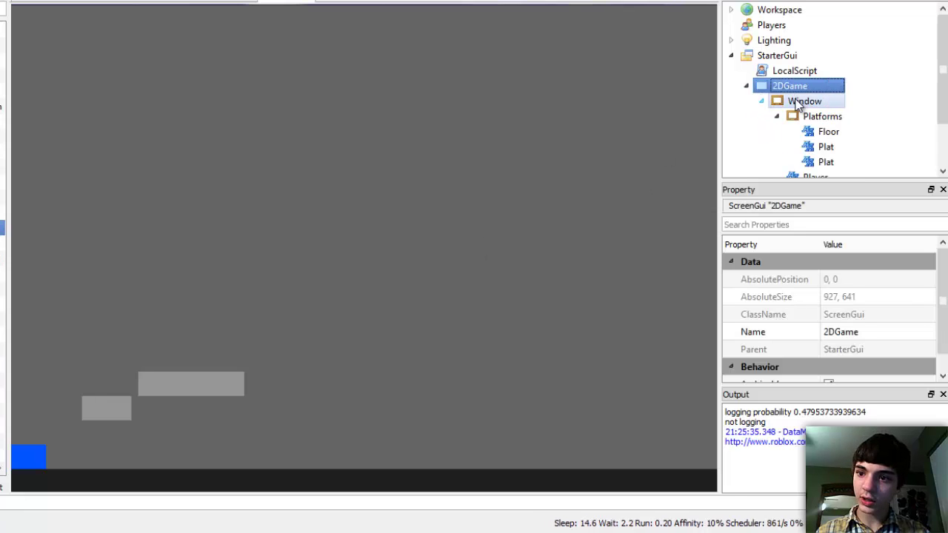
{"action": "left_click", "coordinate": [804, 101]}
{"action": "left_click", "coordinate": [777, 116]}
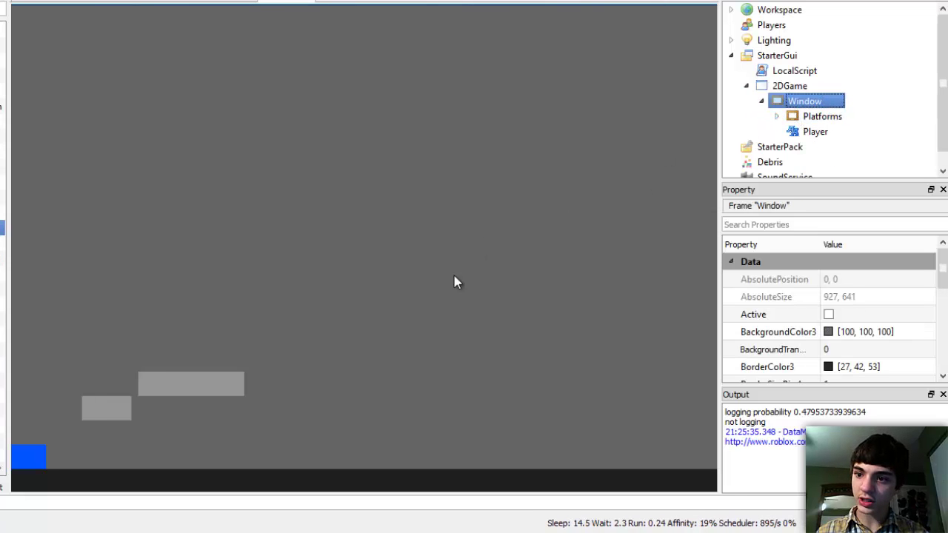
Make two copies of the Platforms frame and place both directly inside Window
{"action": "left_click", "coordinate": [816, 117]}
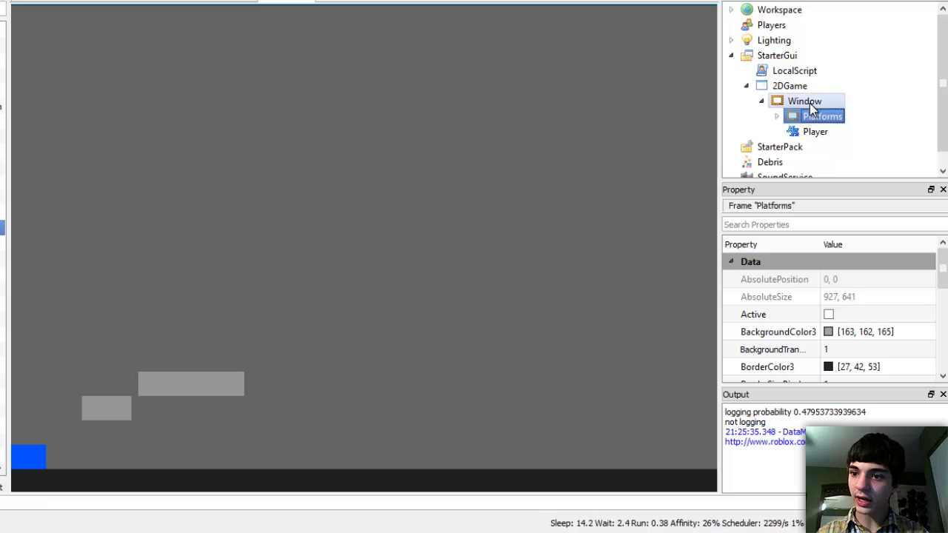
{"action": "key", "text": "ctrl+v"}
{"action": "key", "text": "ctrl+shift+v"}
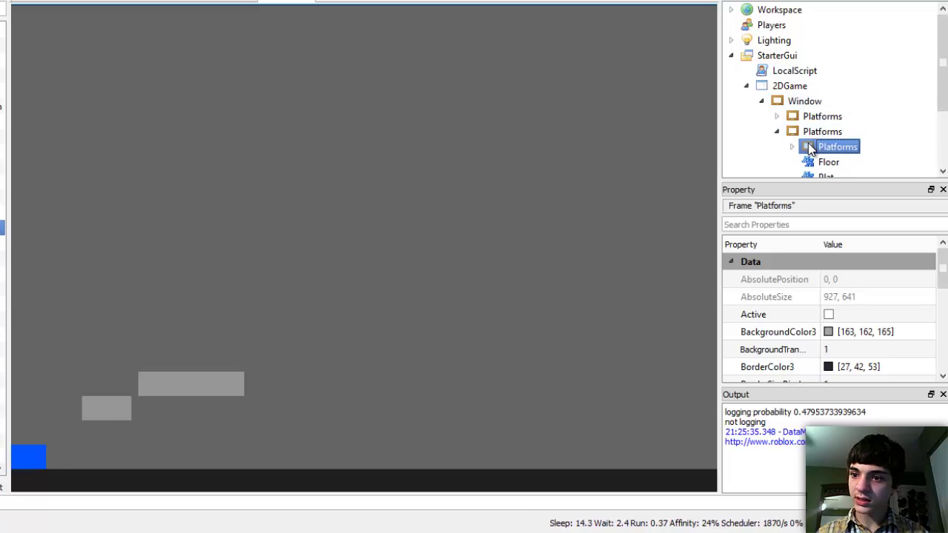
{"action": "left_click_drag", "start_coordinate": [810, 149], "coordinate": [800, 104]}
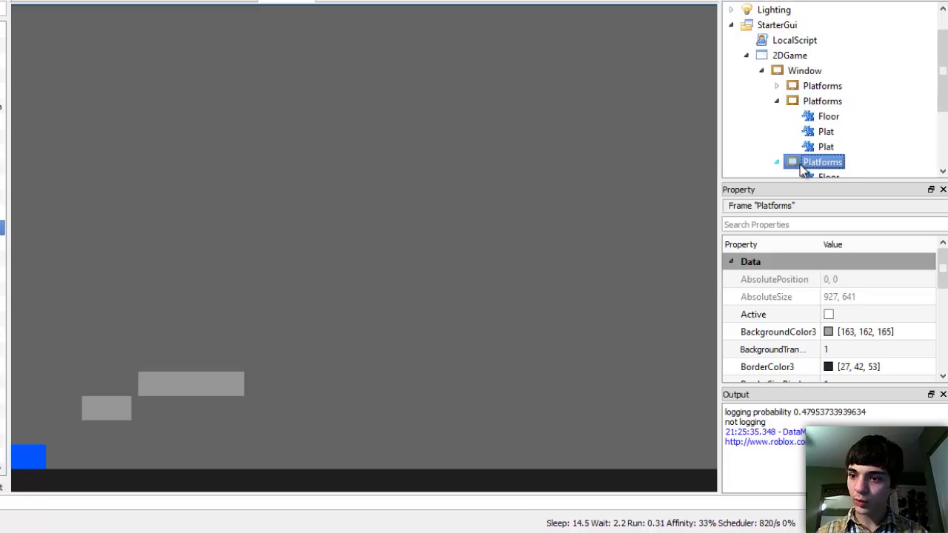
Delete the Floor and Plat labels from two of the three Platforms frames, leaving only the first one filled
{"action": "scroll", "coordinate": [847, 149], "scroll_direction": "down", "scroll_amount": 2}
{"action": "left_click", "coordinate": [827, 86]}
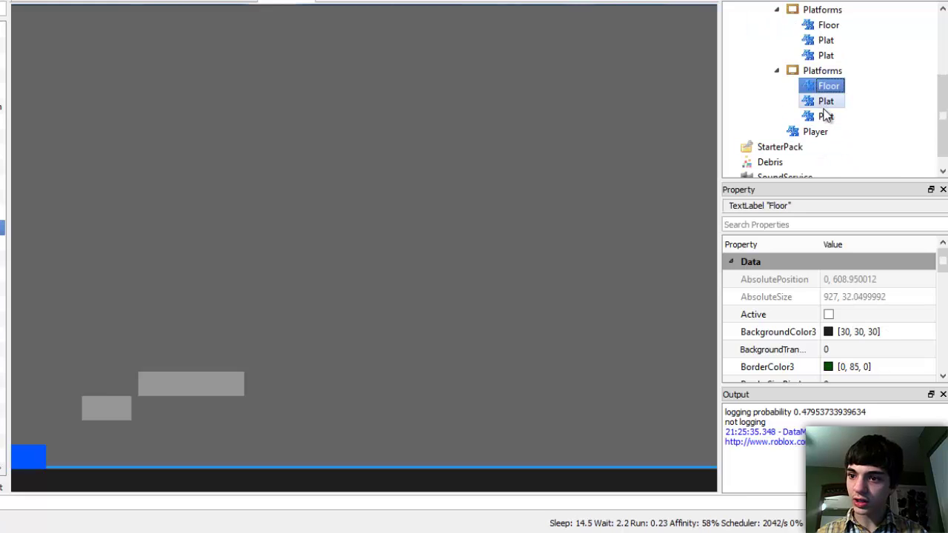
{"action": "left_click", "coordinate": [826, 108], "text": "ctrl"}
{"action": "left_click", "coordinate": [825, 115], "text": "ctrl"}
{"action": "key", "text": "Delete"}
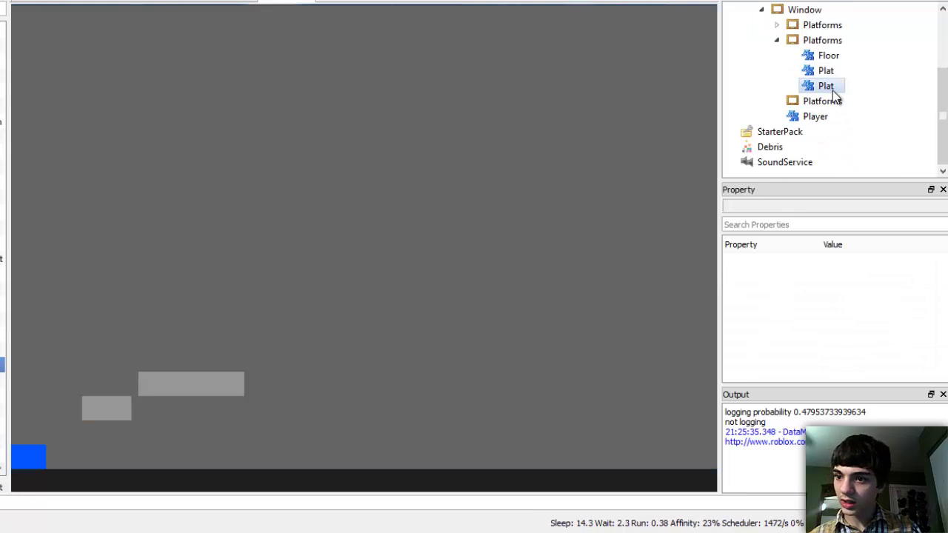
{"action": "left_click", "coordinate": [831, 88]}
{"action": "left_click", "coordinate": [825, 56], "text": "shift"}
{"action": "key", "text": "Delete"}
Rename the Platforms frame that still holds the labels to platforms
{"action": "left_click", "coordinate": [824, 86]}
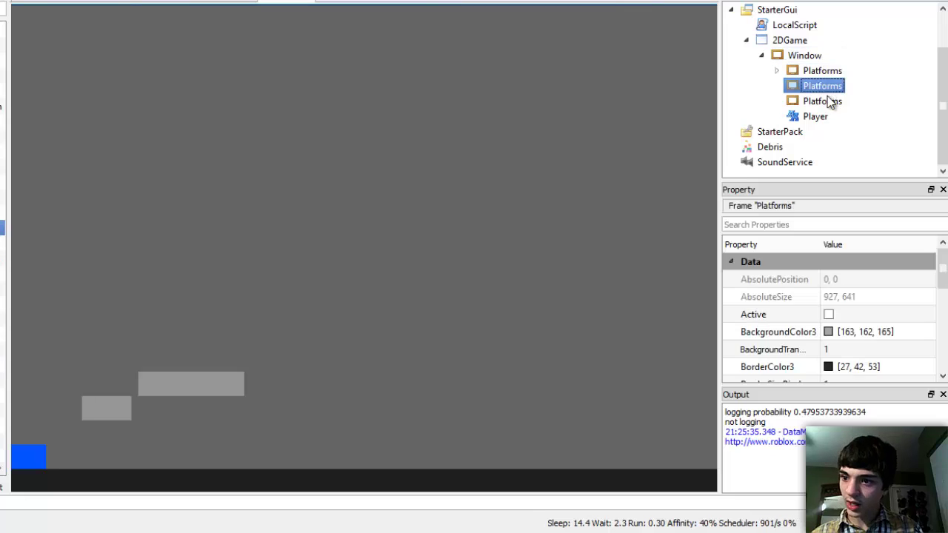
{"action": "scroll", "coordinate": [889, 334], "scroll_direction": "down", "scroll_amount": 2}
{"action": "left_click", "coordinate": [874, 366]}
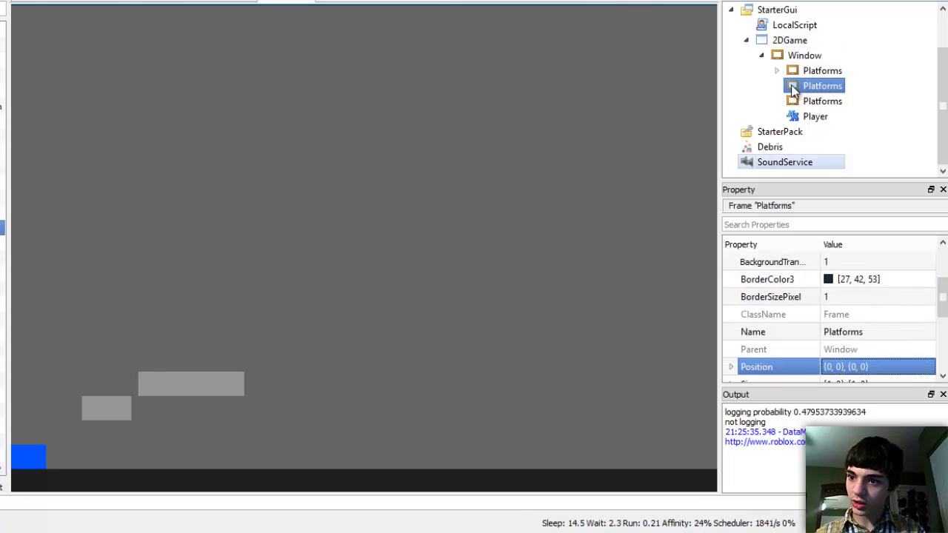
{"action": "left_click", "coordinate": [822, 70]}
{"action": "left_click", "coordinate": [882, 333]}
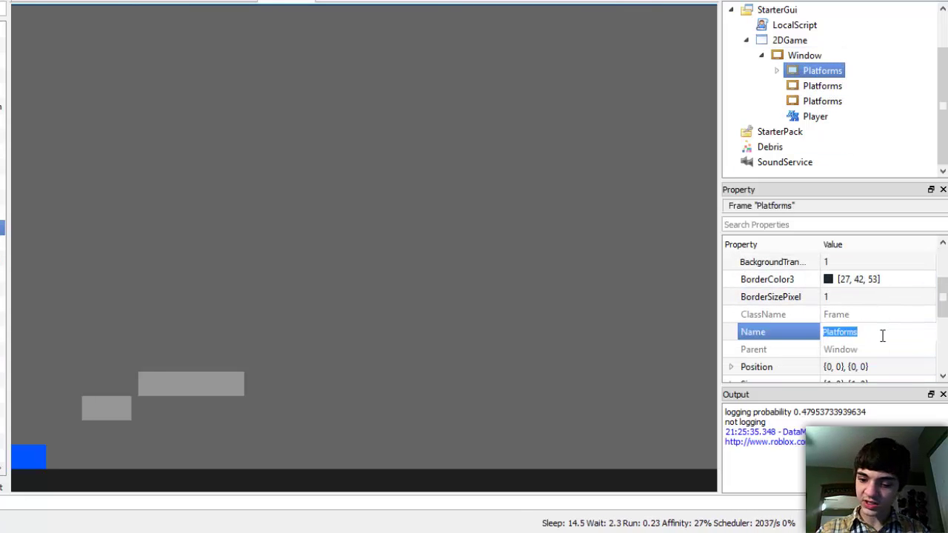
{"action": "type", "text": "platform"}
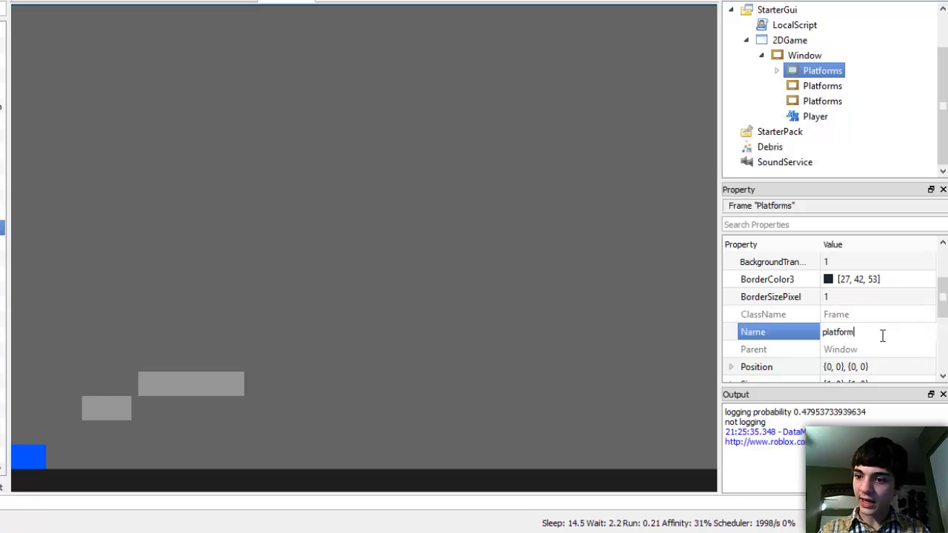
{"action": "type", "text": "s"}
{"action": "key", "text": "Return"}
Rename the first empty Platforms frame to enemies
{"action": "left_click", "coordinate": [834, 87]}
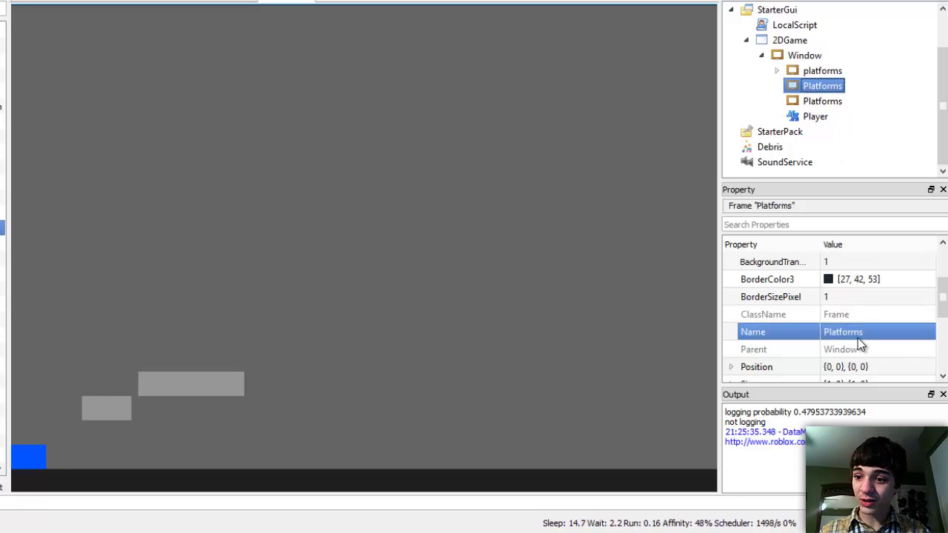
{"action": "left_click", "coordinate": [857, 335]}
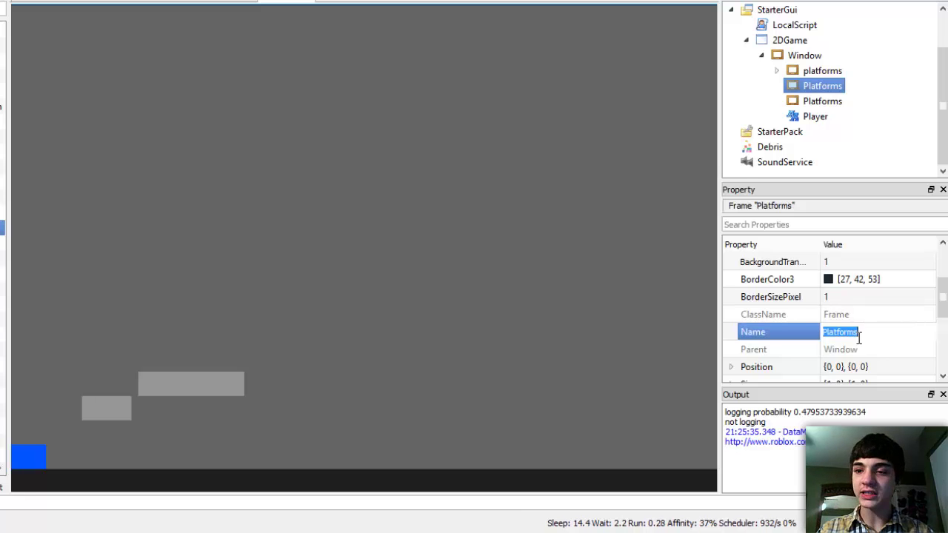
{"action": "type", "text": "eneim"}
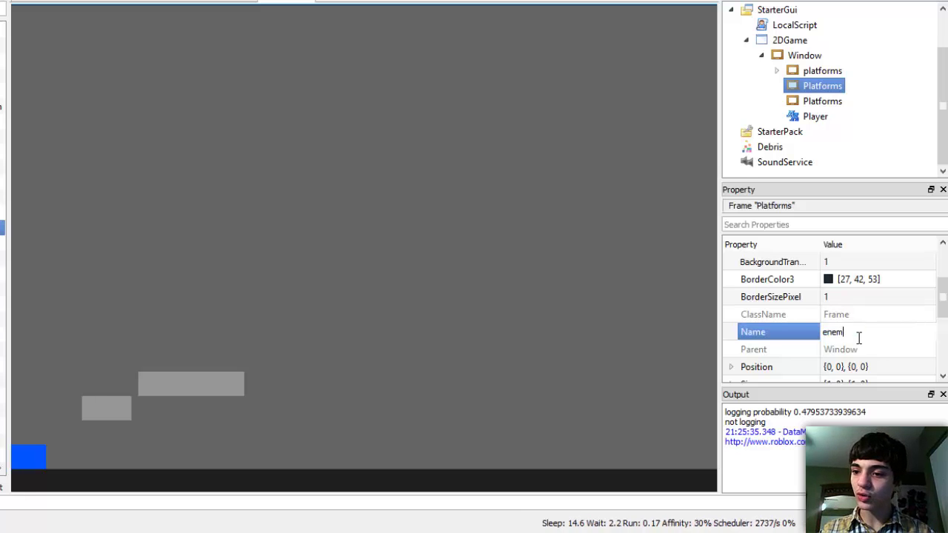
{"action": "type", "text": "ies"}
{"action": "key", "text": "Return"}
Rename the remaining empty Platforms frame to powerups, and select the enemies frame
{"action": "left_click", "coordinate": [815, 116]}
{"action": "left_click", "coordinate": [822, 101]}
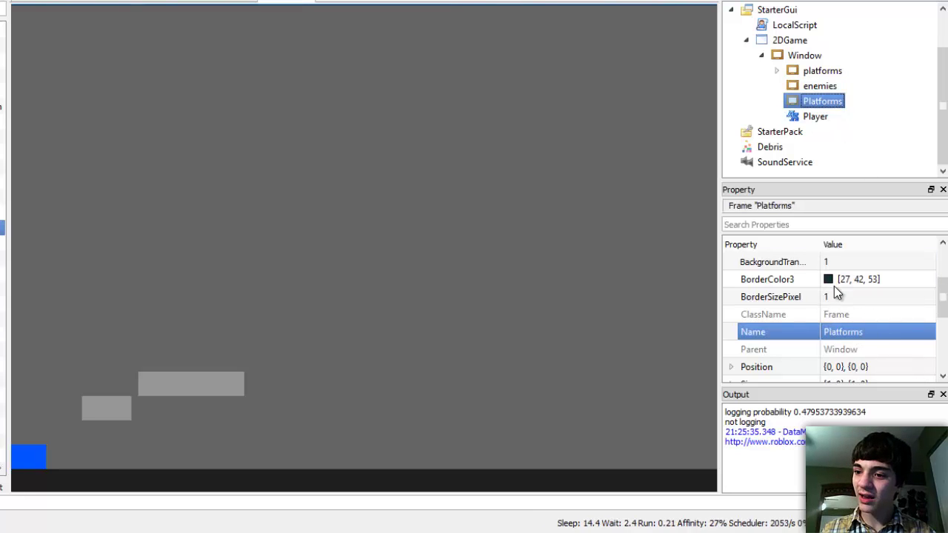
{"action": "left_click", "coordinate": [874, 333]}
{"action": "key", "text": "BackSpace"}
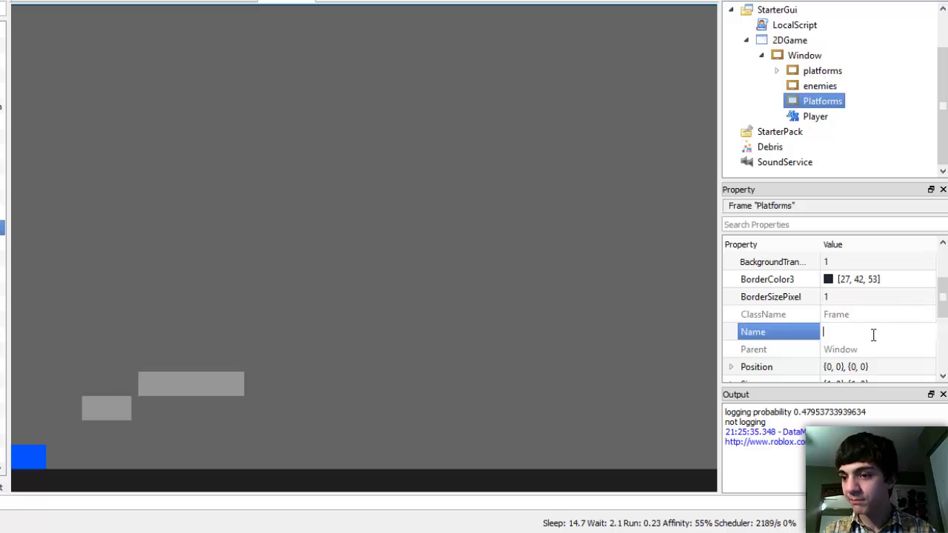
{"action": "type", "text": "powerups"}
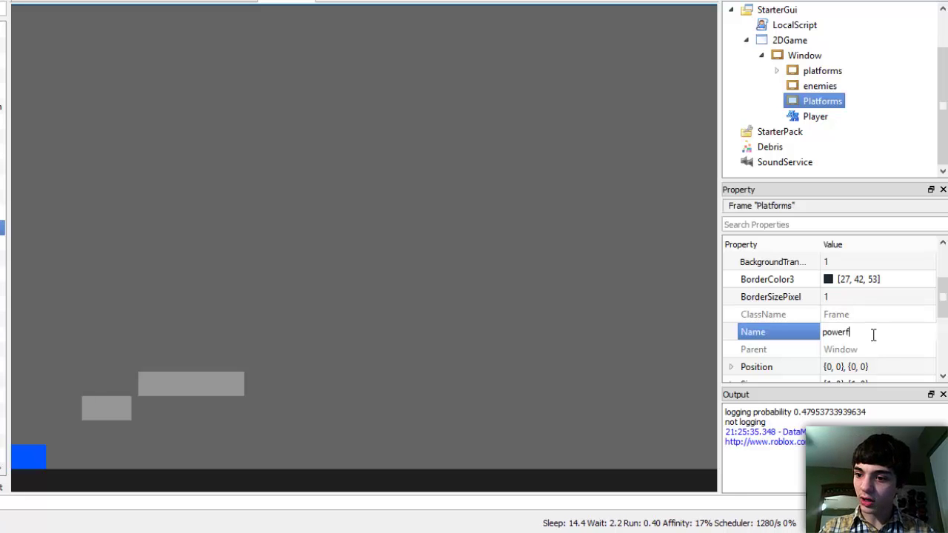
{"action": "key", "text": "Return"}
{"action": "left_click", "coordinate": [823, 86]}
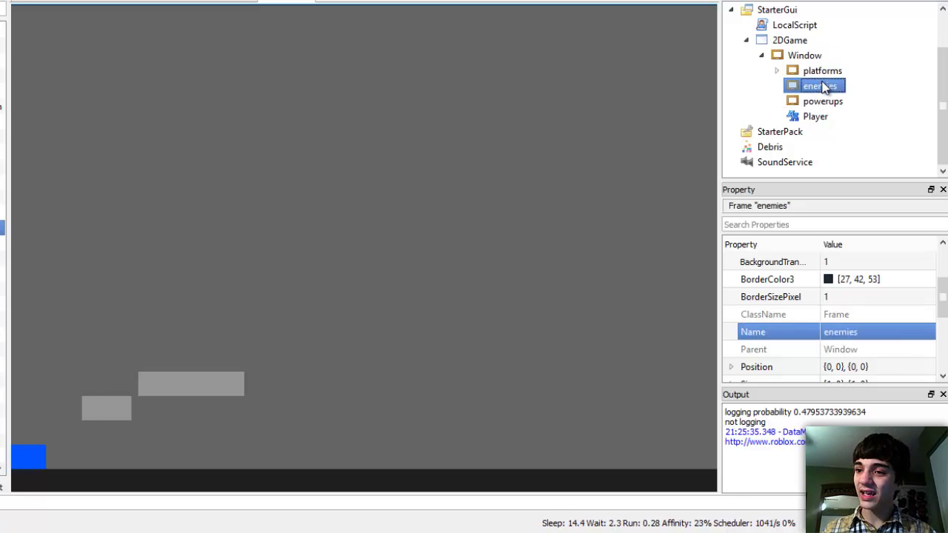